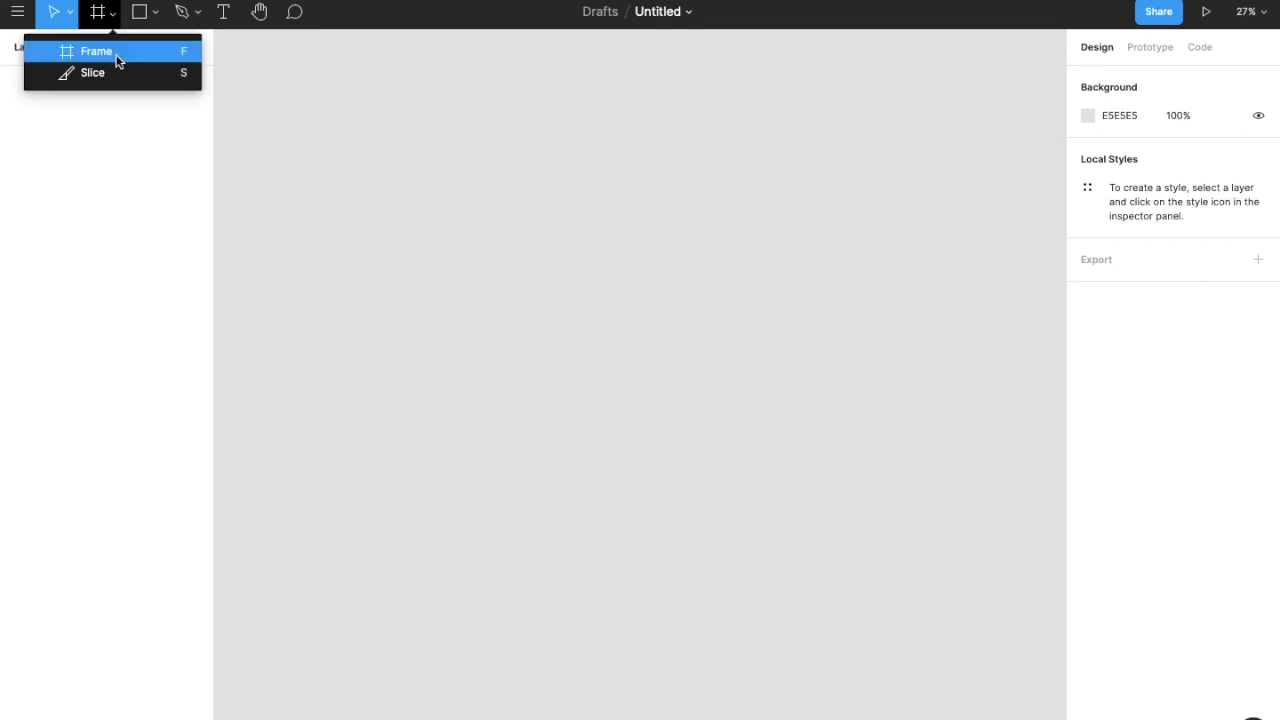
Step: Create a 360×640 Android frame and draw a full-width header rectangle at its top
{"action": "left_click", "coordinate": [1106, 308]}
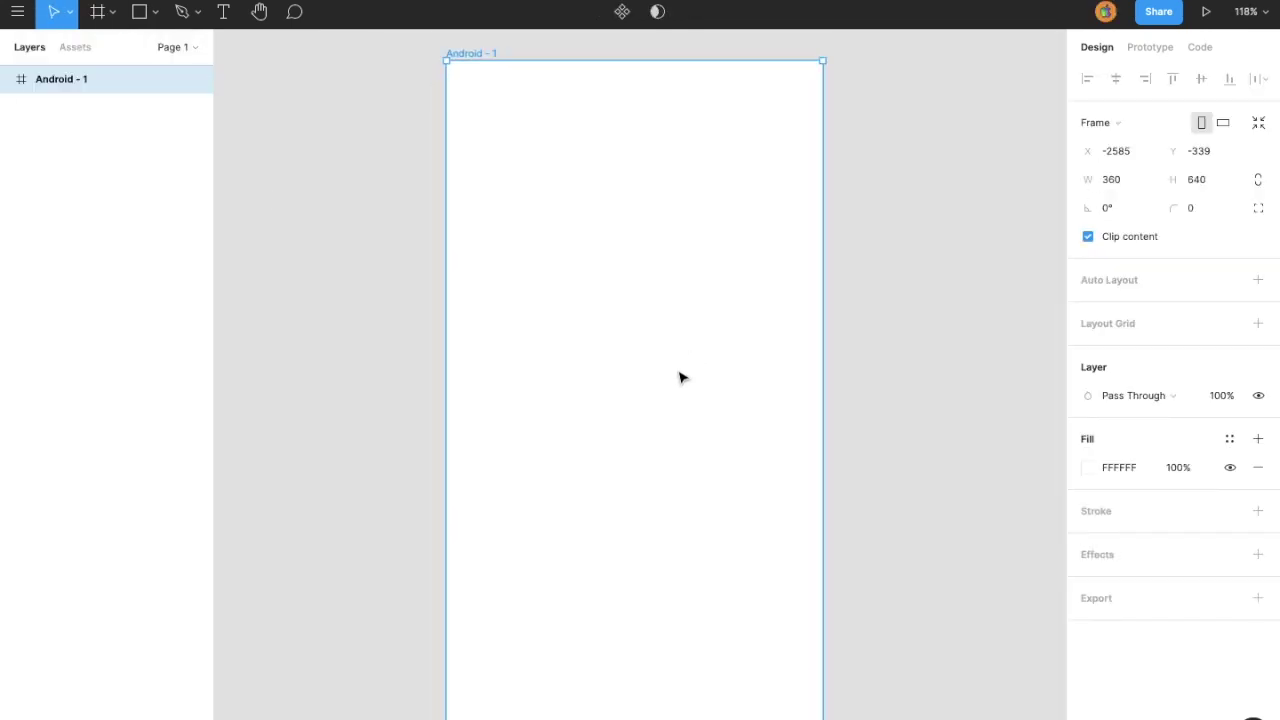
{"action": "left_click_drag", "start_coordinate": [447, 71], "coordinate": [821, 338]}
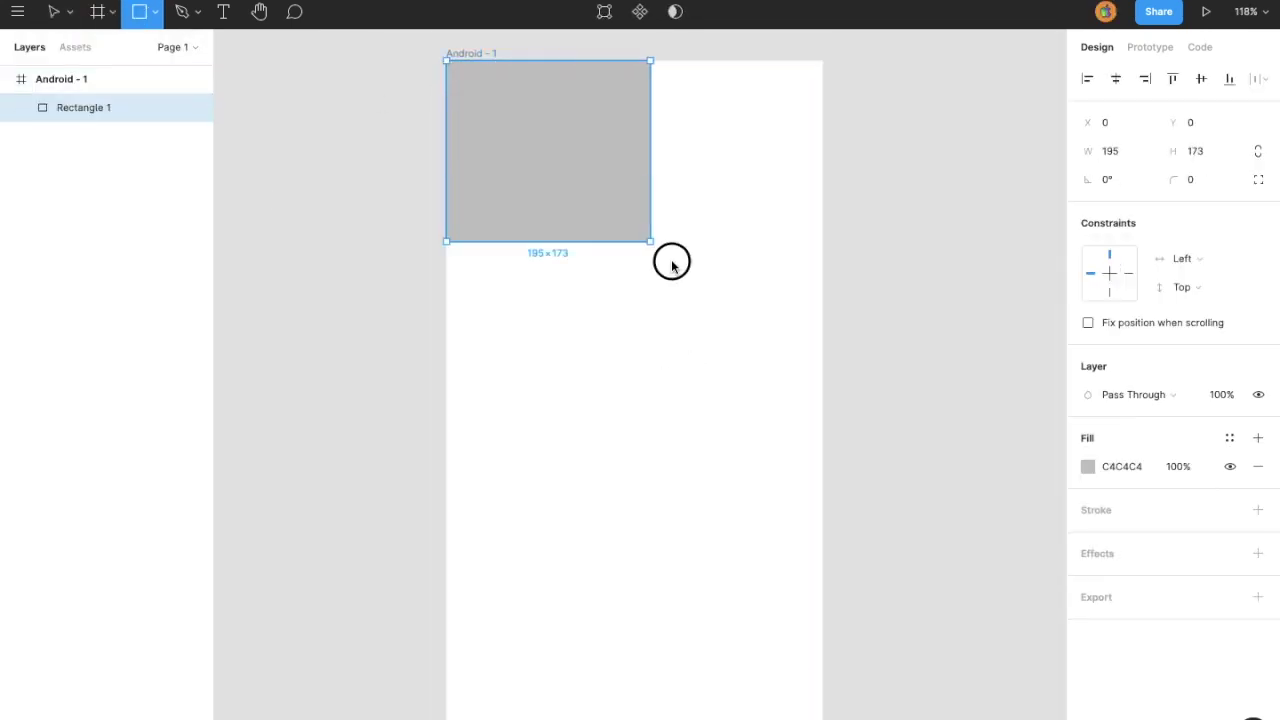
{"action": "left_click_drag", "start_coordinate": [680, 338], "coordinate": [683, 428]}
Step: Give the header a corner-to-corner linear gradient fill starting at pink EE0979
{"action": "left_click", "coordinate": [948, 5]}
{"action": "left_click", "coordinate": [415, 8]}
{"action": "left_click", "coordinate": [1087, 488]}
{"action": "left_click", "coordinate": [885, 294]}
{"action": "left_click", "coordinate": [910, 316]}
{"action": "left_click_drag", "start_coordinate": [598, 88], "coordinate": [459, 72]}
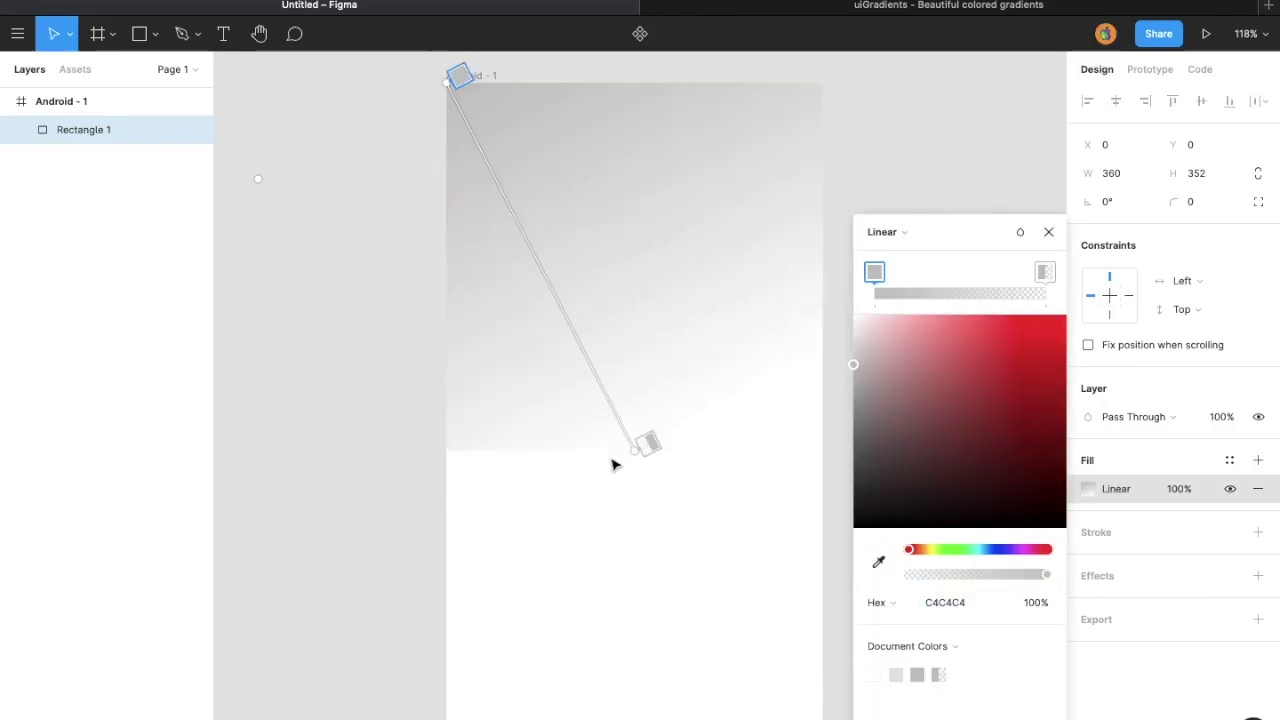
{"action": "left_click_drag", "start_coordinate": [640, 450], "coordinate": [814, 454]}
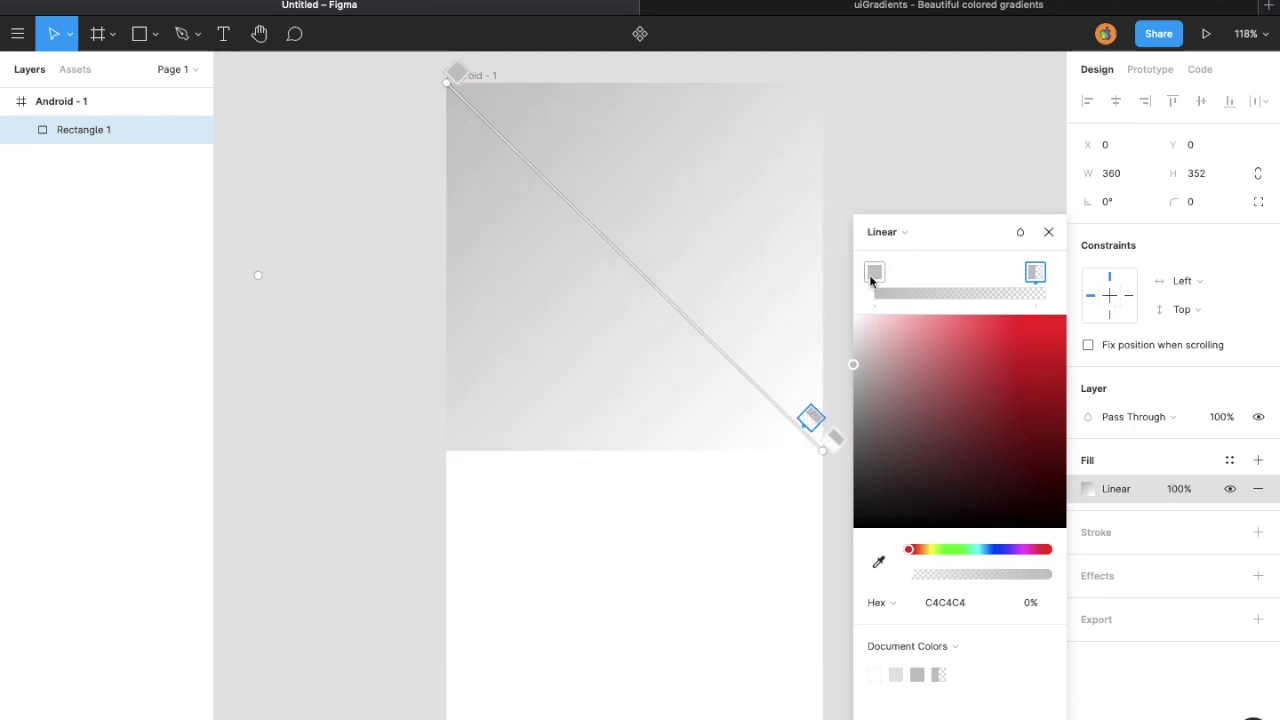
{"action": "left_click", "coordinate": [973, 605]}
{"action": "key", "text": "ctrl+v"}
{"action": "key", "text": "Return"}
Step: End the gradient in fully opaque orange FF6A00, shorten the header to 310, and add a drop shadow
{"action": "left_click", "coordinate": [932, 8]}
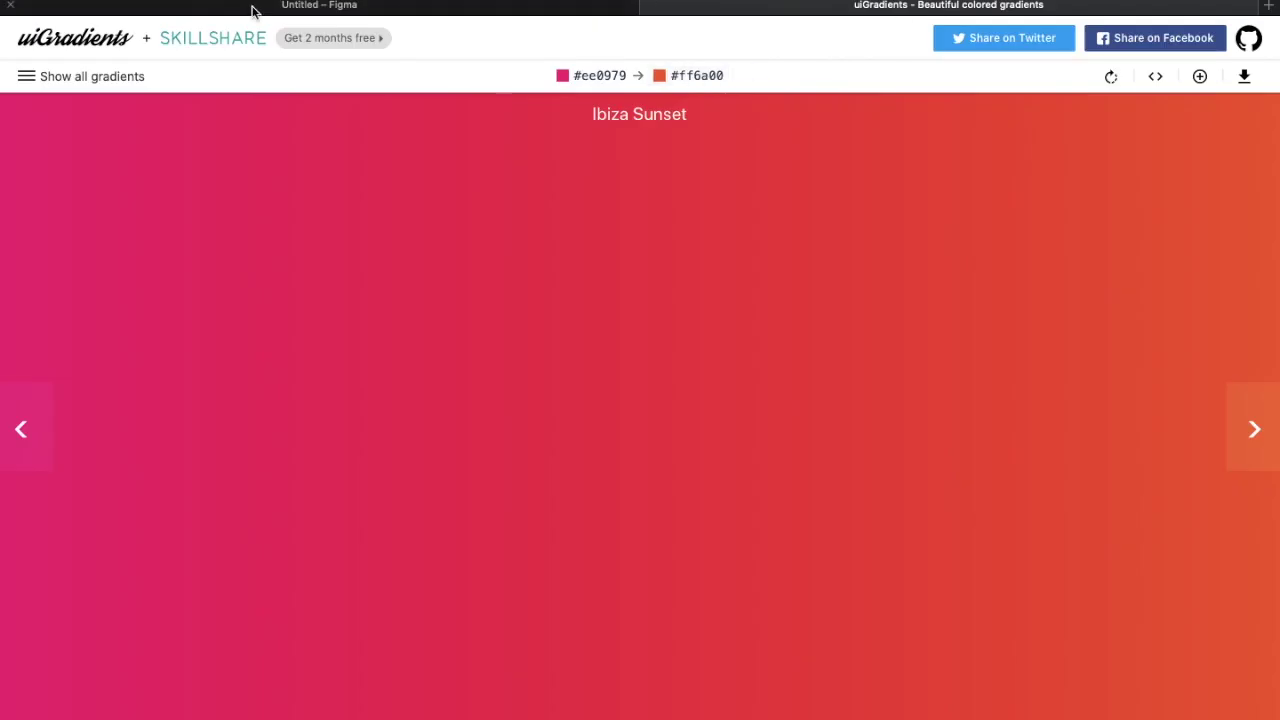
{"action": "left_click", "coordinate": [218, 12]}
{"action": "left_click", "coordinate": [1035, 271]}
{"action": "left_click", "coordinate": [975, 602]}
{"action": "type", "text": "FF6A00"}
{"action": "key", "text": "Return"}
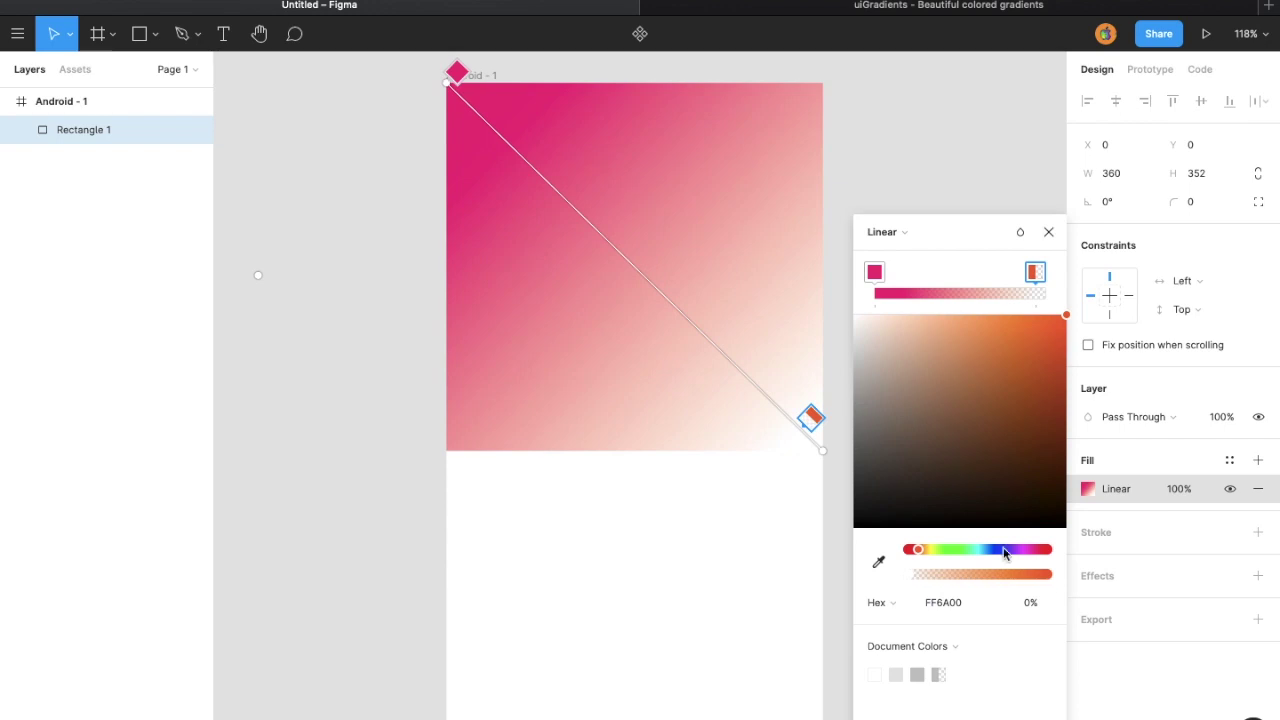
{"action": "left_click_drag", "start_coordinate": [1012, 582], "coordinate": [1050, 574]}
{"action": "key", "text": "Escape"}
{"action": "left_click_drag", "start_coordinate": [651, 418], "coordinate": [651, 377]}
{"action": "left_click", "coordinate": [1127, 576]}
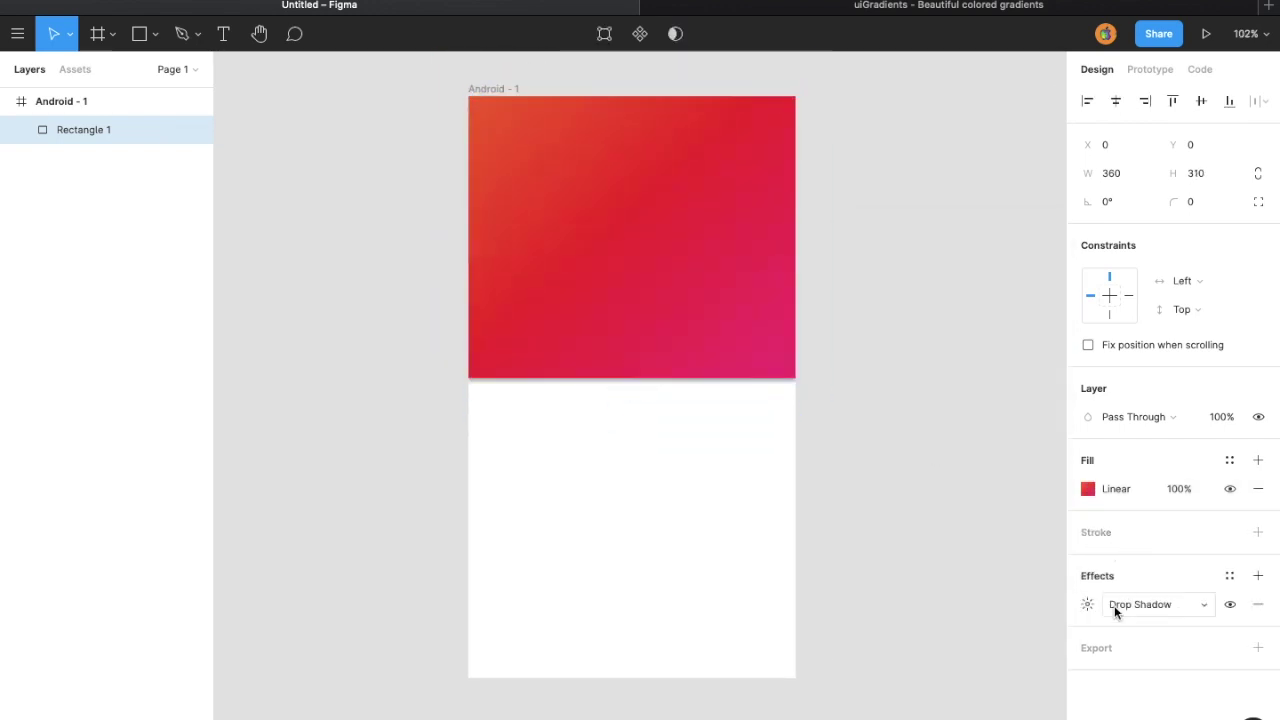
Step: Set the header's drop shadow Y offset to 6, keeping it a drop shadow
{"action": "left_click", "coordinate": [1087, 604]}
{"action": "left_click", "coordinate": [1013, 676]}
{"action": "type", "text": "6"}
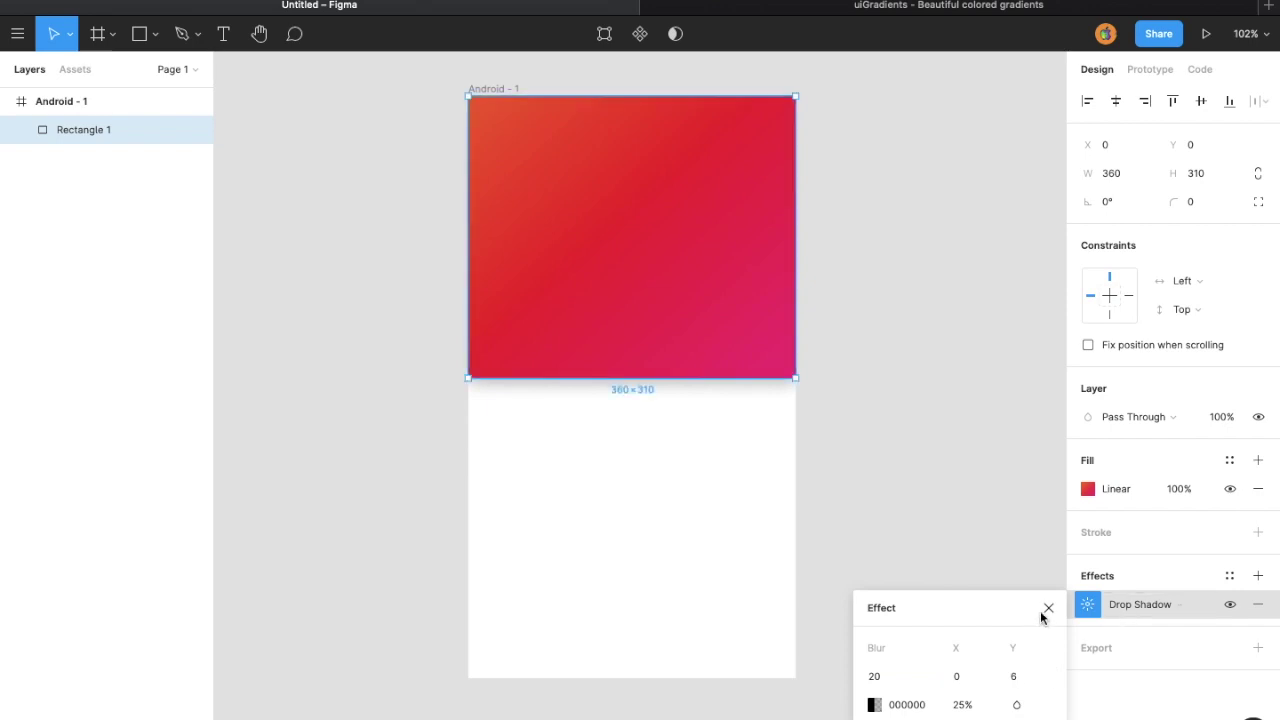
{"action": "left_click", "coordinate": [1048, 608]}
{"action": "left_click", "coordinate": [1140, 604]}
{"action": "left_click", "coordinate": [1166, 584]}
{"action": "left_click", "coordinate": [1140, 623]}
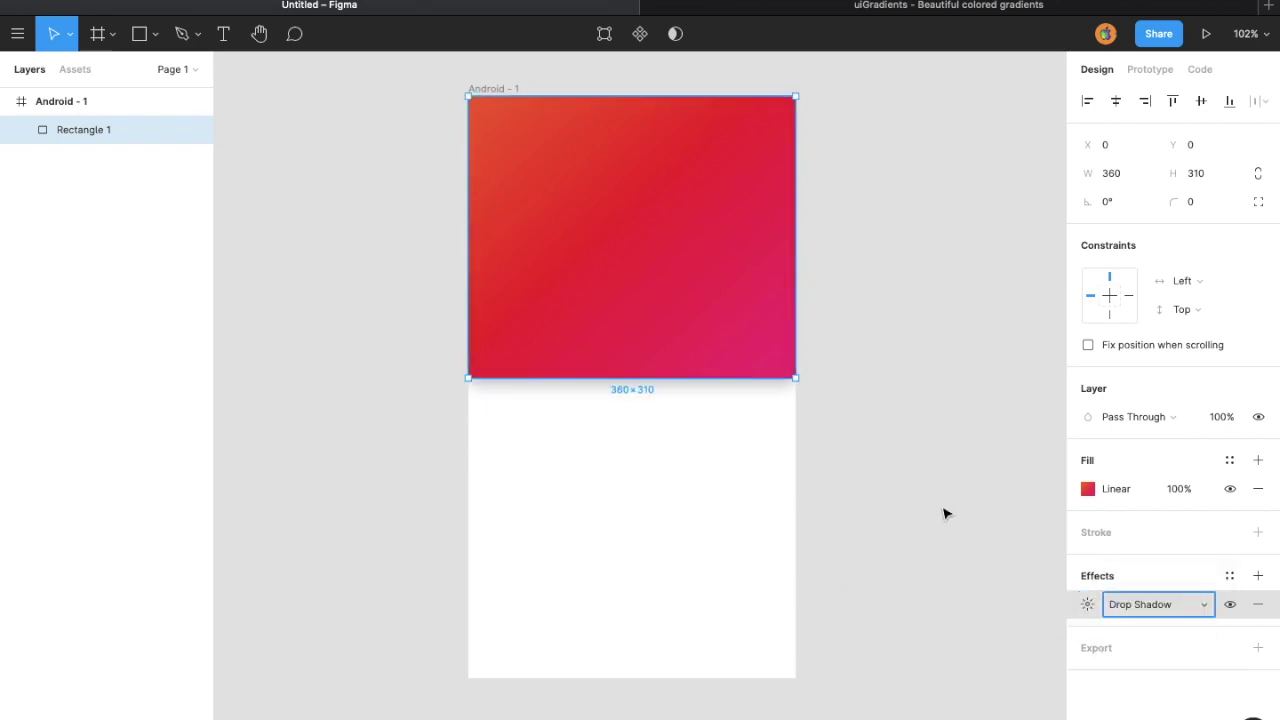
{"action": "left_click", "coordinate": [945, 514]}
{"action": "left_click", "coordinate": [708, 354]}
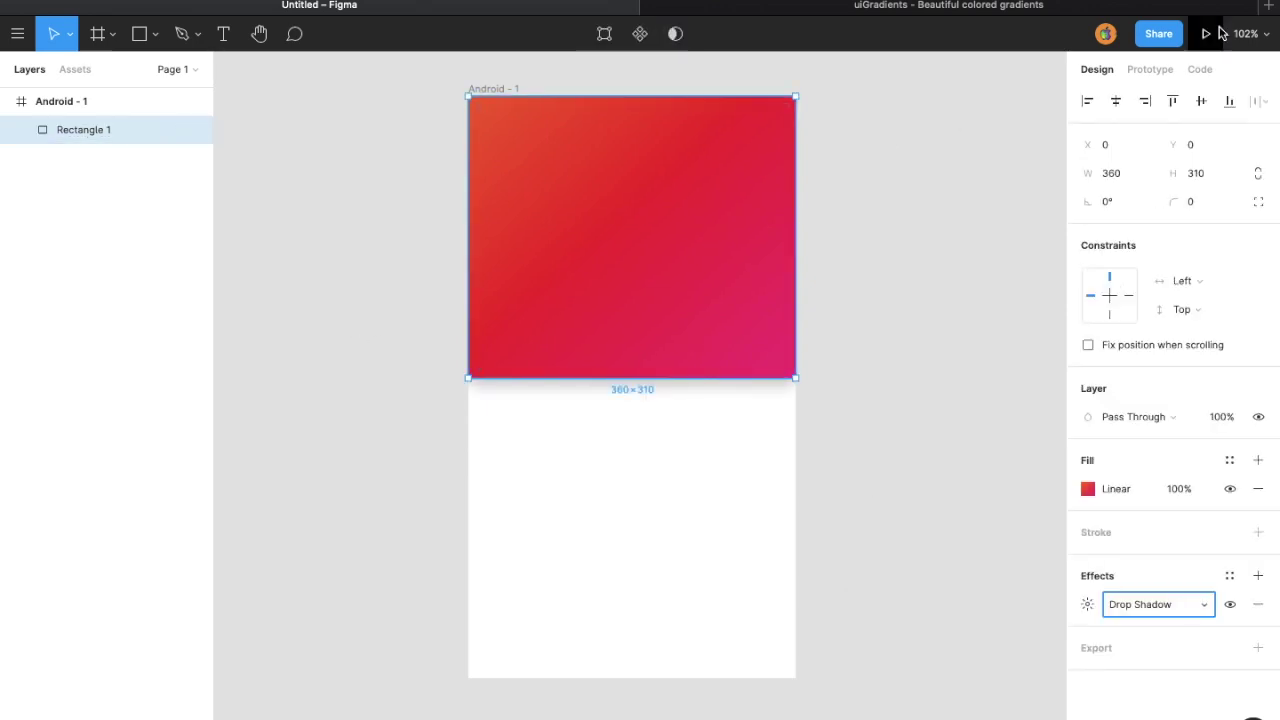
Step: Import the phone icon, size it 64×64 inside the header, and colour it white FFFFFF
{"action": "left_click_drag", "start_coordinate": [705, 210], "coordinate": [706, 212]}
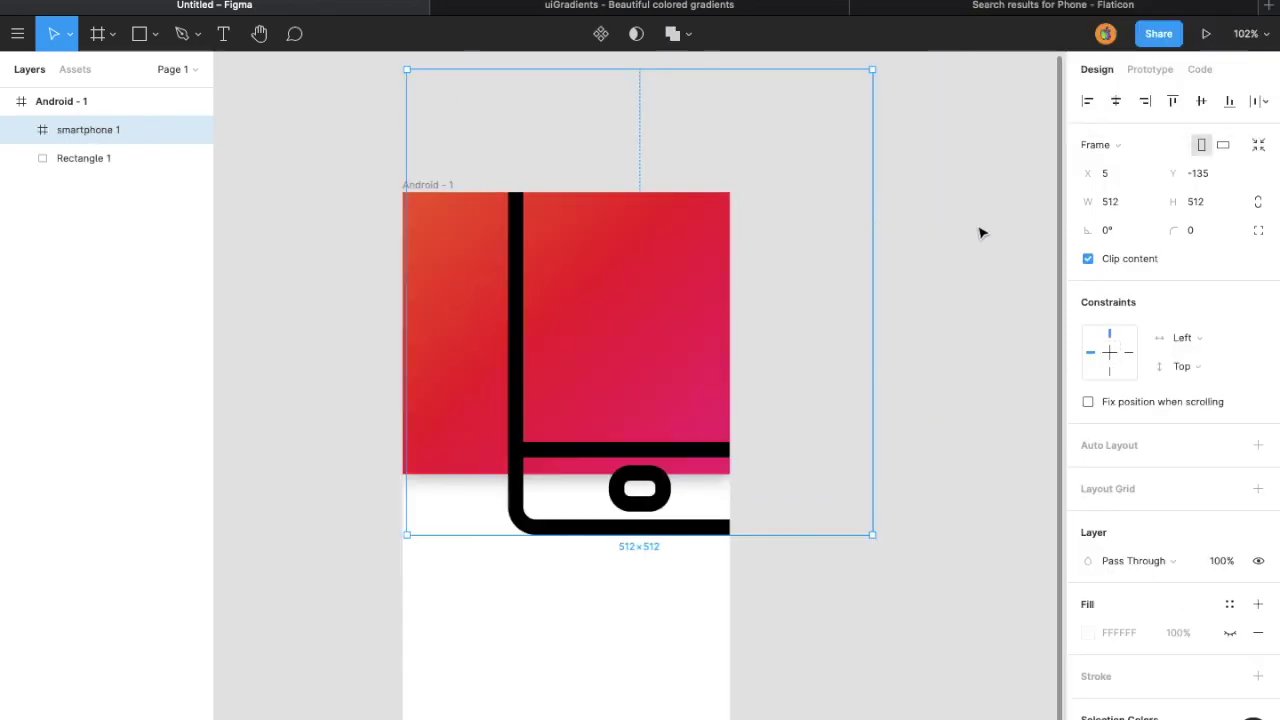
{"action": "key", "text": "Return"}
{"action": "left_click_drag", "start_coordinate": [455, 110], "coordinate": [574, 312]}
{"action": "scroll", "coordinate": [620, 320], "scroll_direction": "down", "scroll_amount": 2}
{"action": "left_click", "coordinate": [1088, 676]}
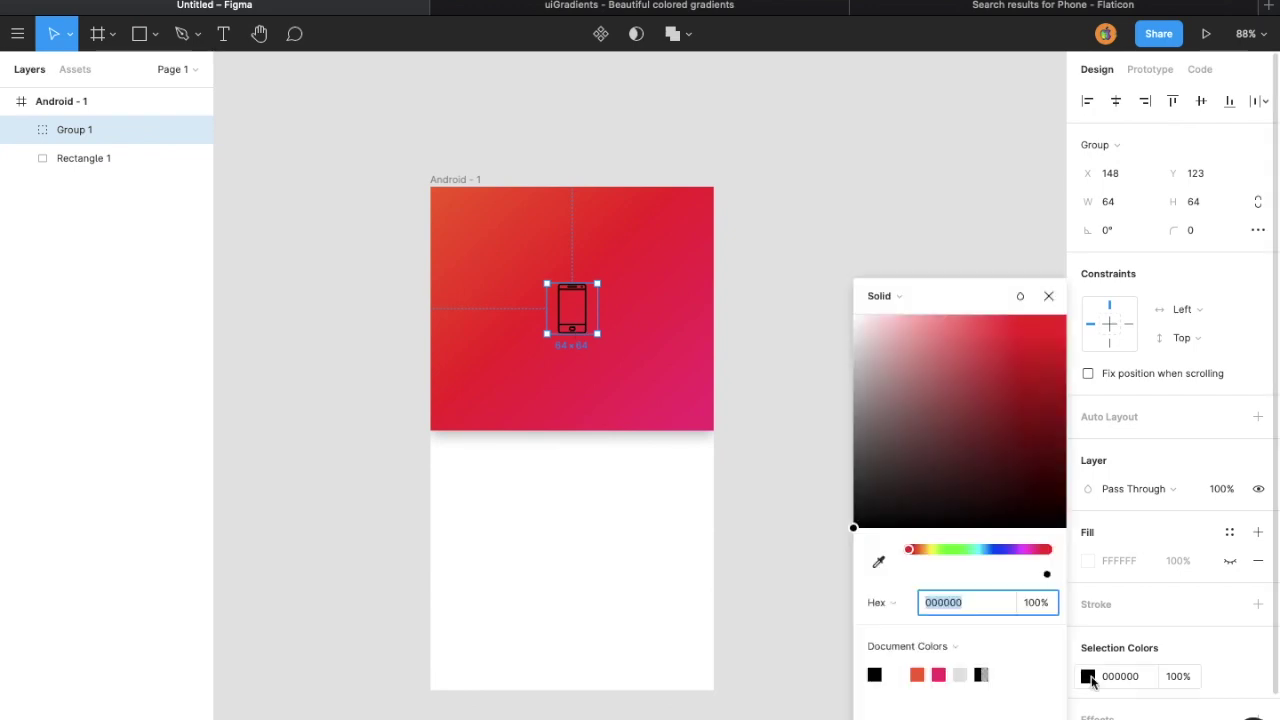
{"action": "type", "text": "FFFFFF"}
{"action": "key", "text": "Return"}
{"action": "left_click", "coordinate": [831, 303]}
{"action": "left_click", "coordinate": [1057, 306]}
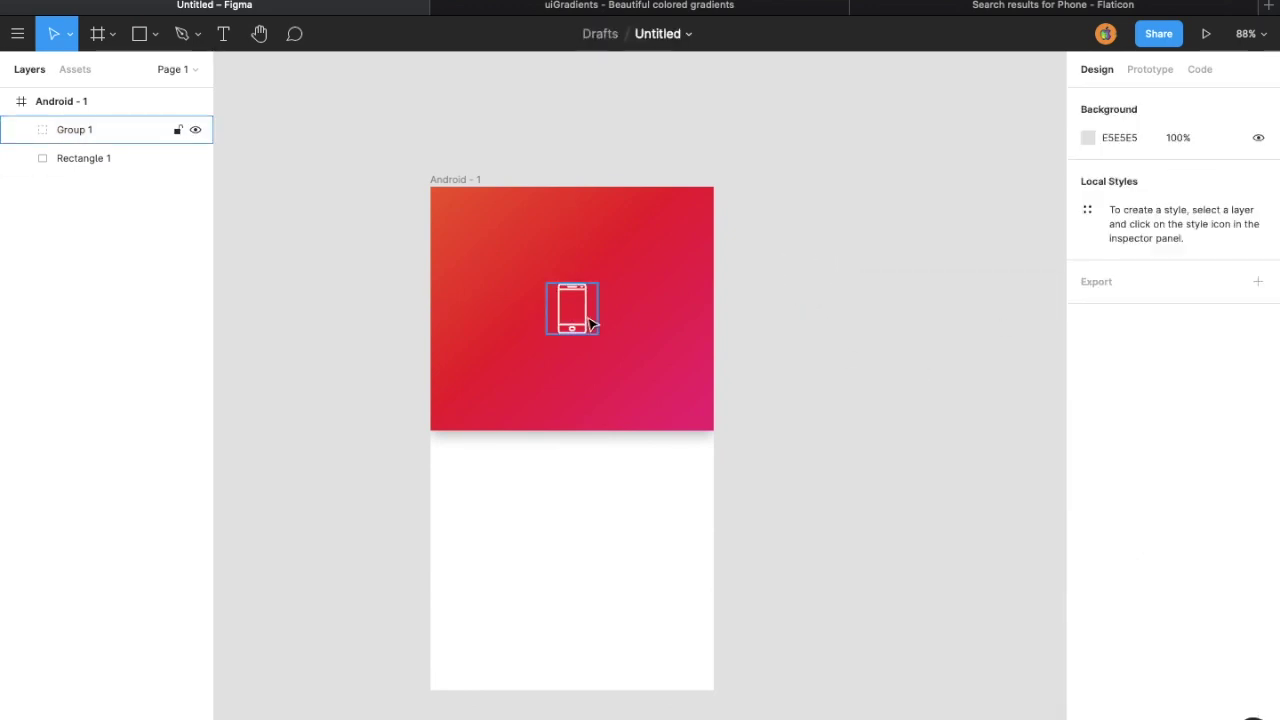
Step: Draw a flat oval beneath the icon filled near-black at 25% opacity
{"action": "left_click", "coordinate": [156, 34]}
{"action": "left_click", "coordinate": [100, 118]}
{"action": "mouse_move", "coordinate": [552, 349]}
{"action": "left_mouse_down"}
{"action": "mouse_move", "coordinate": [600, 360]}
{"action": "mouse_move", "coordinate": [578, 360]}
{"action": "left_mouse_up"}
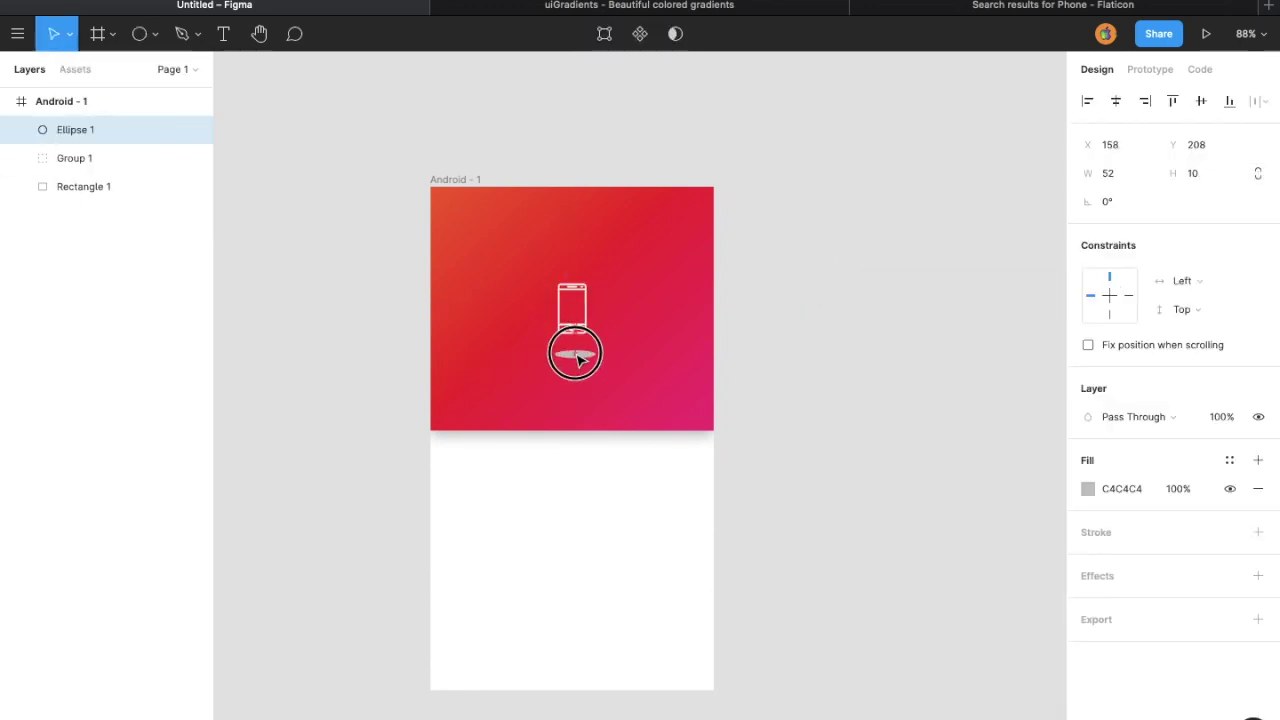
{"action": "left_click", "coordinate": [640, 342], "text": "shift"}
{"action": "left_click", "coordinate": [1088, 648]}
{"action": "left_click_drag", "start_coordinate": [854, 523], "coordinate": [831, 529]}
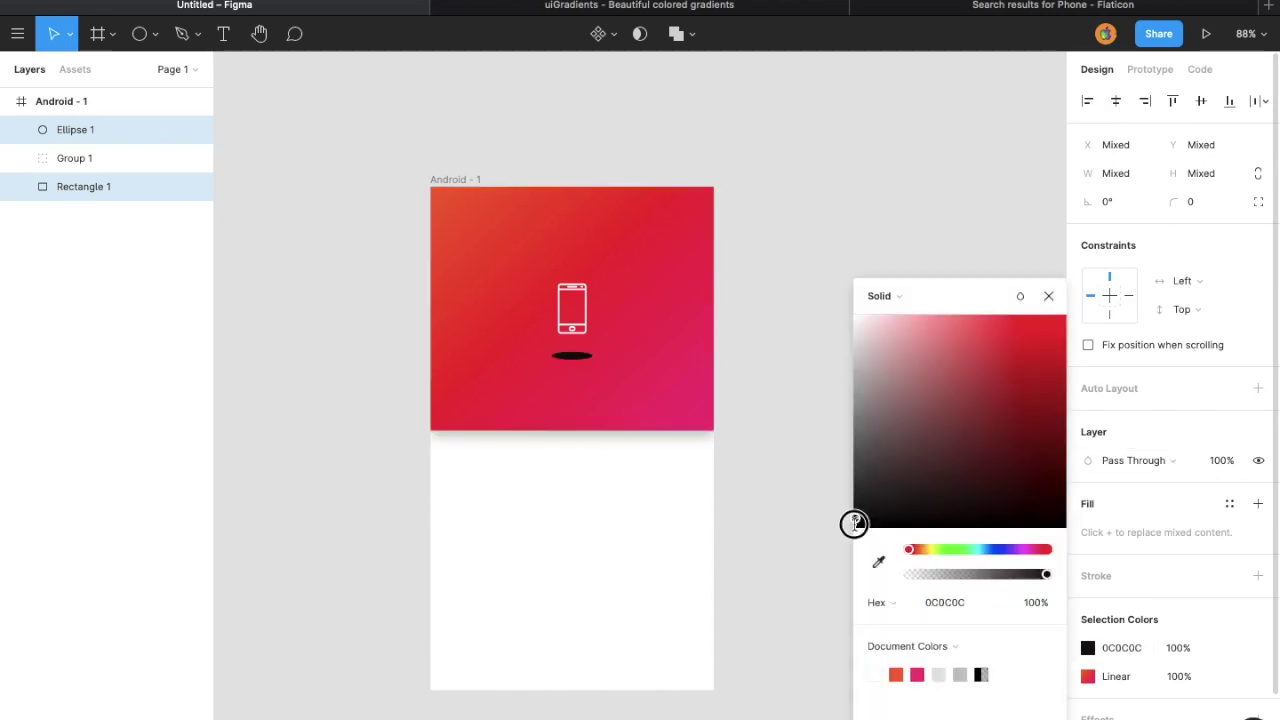
{"action": "type", "text": "25"}
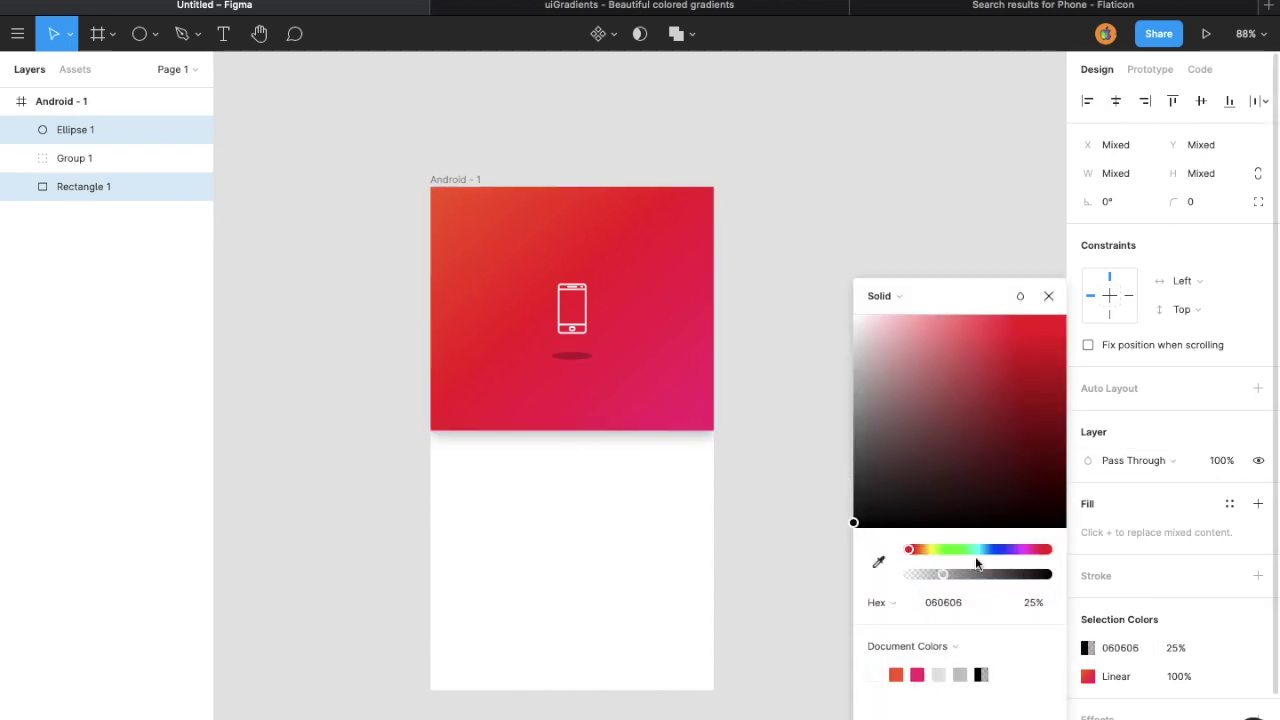
{"action": "left_click", "coordinate": [737, 331]}
Step: Widen the oval to 64 px, add a Layer Blur, and set its fill opacity to 20%
{"action": "left_click", "coordinate": [575, 357]}
{"action": "scroll", "coordinate": [575, 357], "scroll_direction": "up", "scroll_amount": 5}
{"action": "left_click_drag", "start_coordinate": [657, 297], "coordinate": [668, 297]}
{"action": "left_click", "coordinate": [608, 334]}
{"action": "left_click", "coordinate": [583, 305]}
{"action": "left_click", "coordinate": [1180, 489]}
{"action": "type", "text": "20"}
{"action": "key", "text": "Escape"}
{"action": "key", "text": "shift+1"}
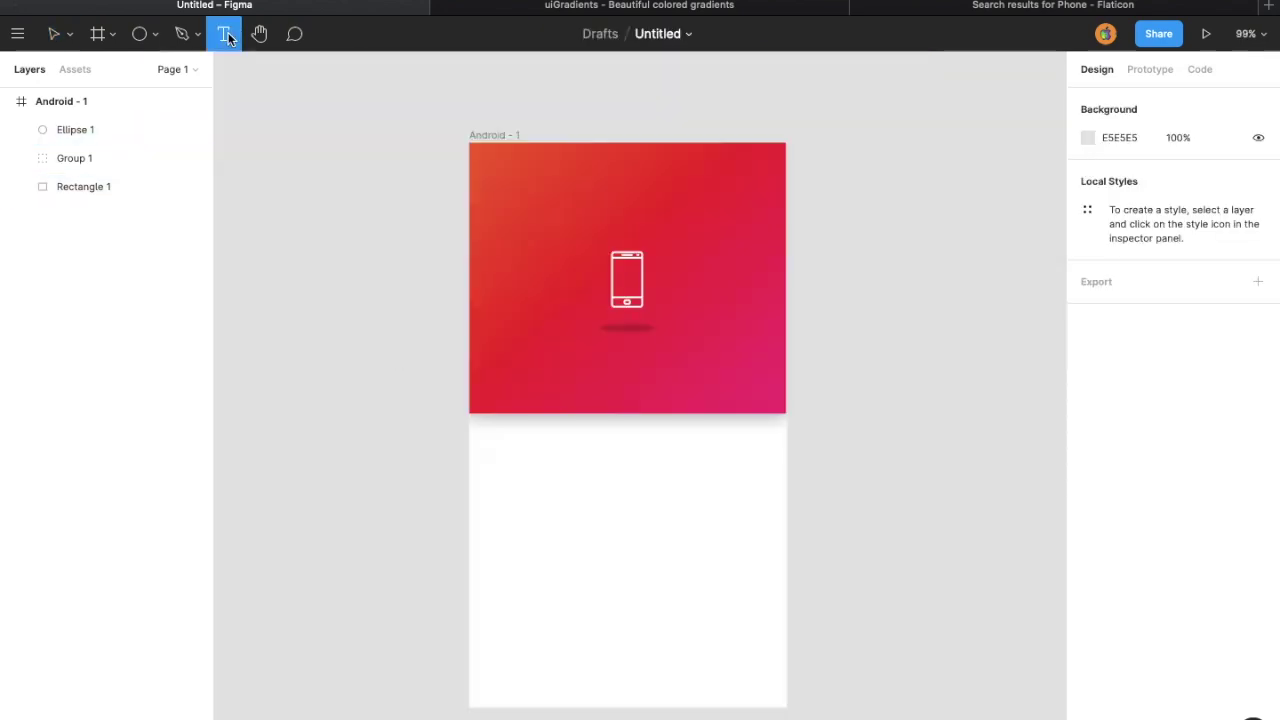
Step: Add the 'App Name' title text under the icon and make it white
{"action": "left_click_drag", "start_coordinate": [577, 370], "coordinate": [696, 396]}
{"action": "type", "text": "App"}
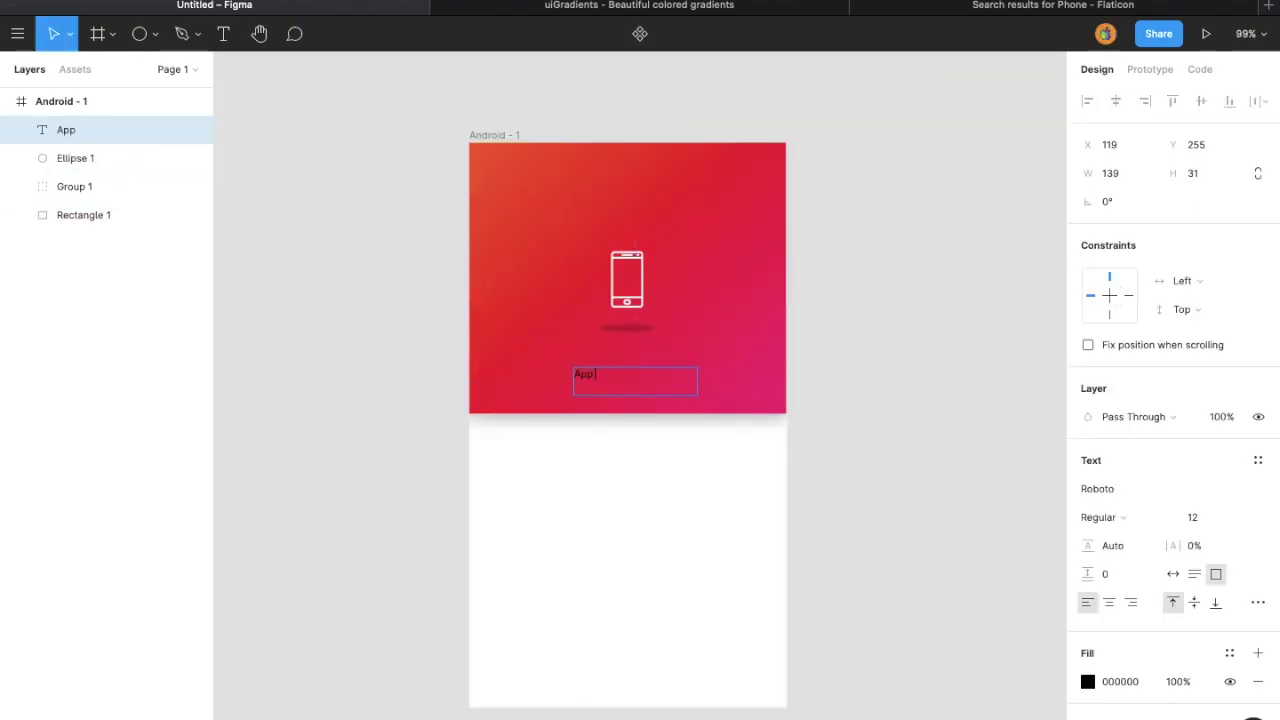
{"action": "key", "text": "Escape"}
{"action": "left_click", "coordinate": [1088, 681]}
{"action": "left_click", "coordinate": [837, 309]}
{"action": "scroll", "coordinate": [580, 371], "scroll_direction": "up", "scroll_amount": 2}
Step: Set the title font to Montserrat SemiBold
{"action": "double_click", "coordinate": [580, 371]}
{"action": "left_click", "coordinate": [1259, 489]}
{"action": "scroll", "coordinate": [1263, 490], "scroll_direction": "down", "scroll_amount": 10}
{"action": "left_click", "coordinate": [1160, 618]}
{"action": "left_click", "coordinate": [1146, 518]}
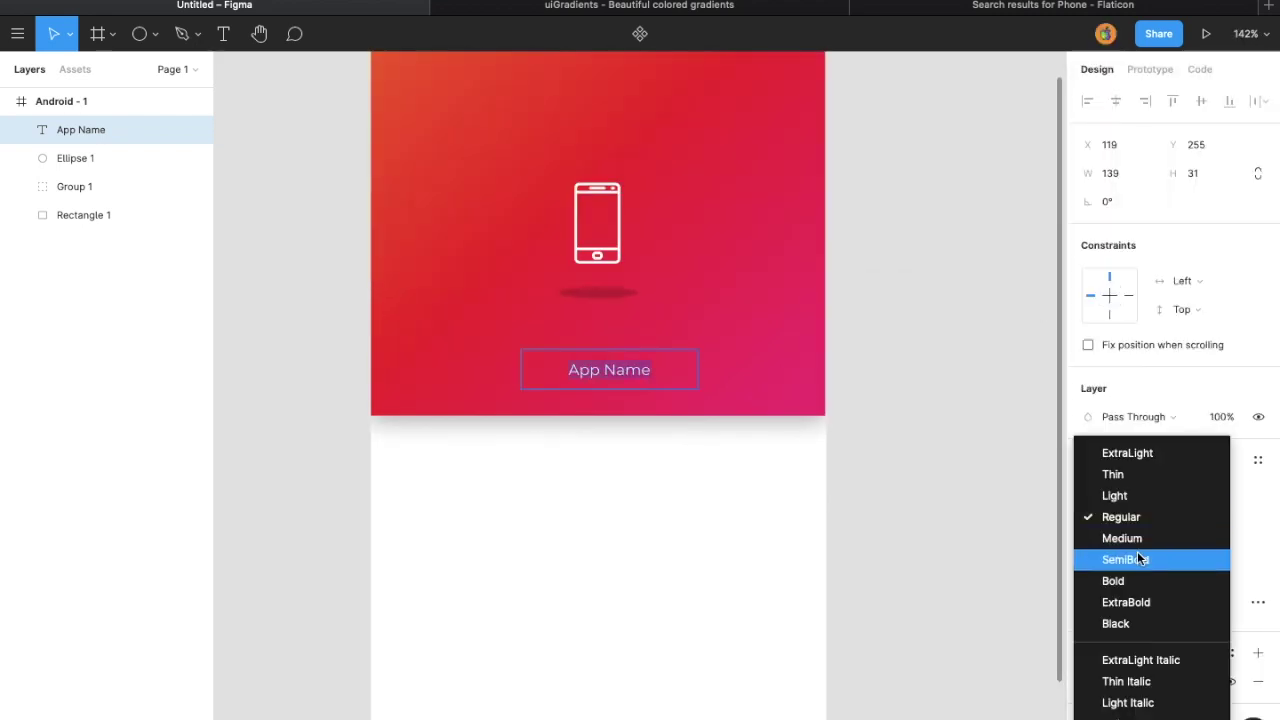
{"action": "left_click", "coordinate": [1143, 557]}
{"action": "scroll", "coordinate": [855, 380], "scroll_direction": "down", "scroll_amount": 3}
Step: Set the title font size to 18 and its weight to Medium
{"action": "left_click", "coordinate": [800, 334], "text": "shift"}
{"action": "left_click", "coordinate": [1192, 560]}
{"action": "type", "text": "18"}
{"action": "key", "text": "Return"}
{"action": "key", "text": "Escape"}
{"action": "key", "text": "ctrl+z"}
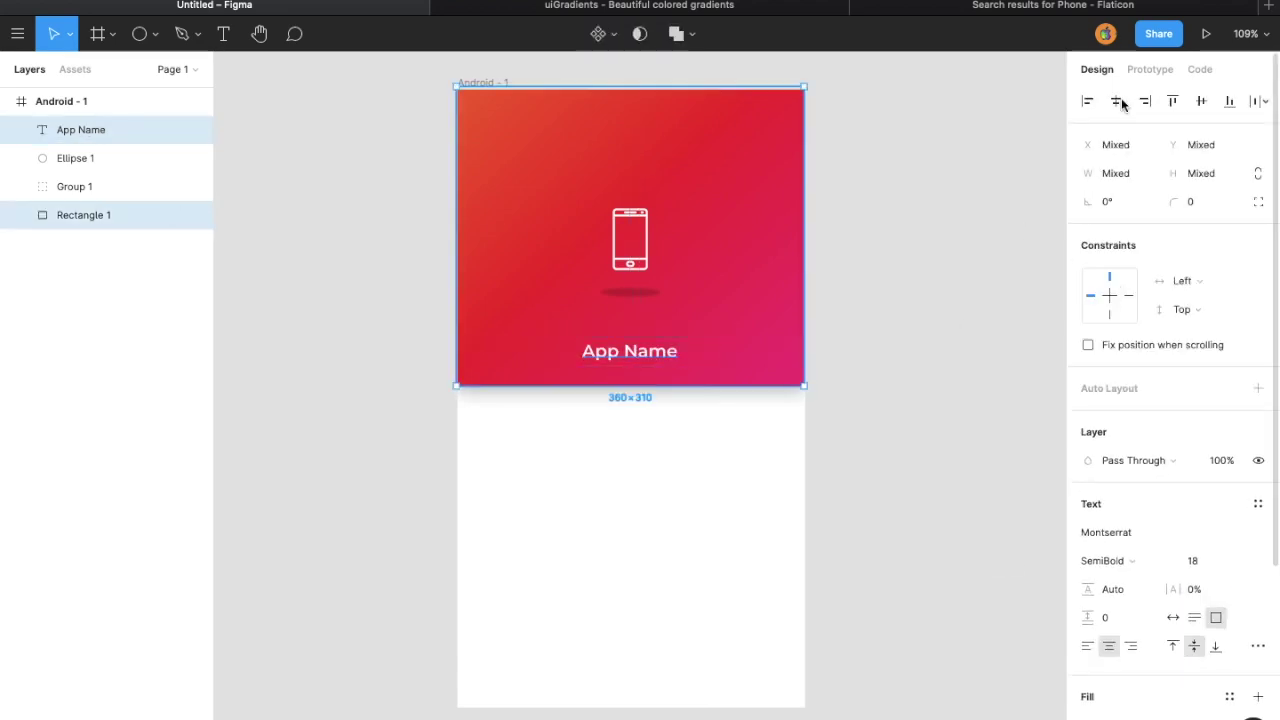
{"action": "left_click", "coordinate": [651, 354]}
{"action": "left_click", "coordinate": [1130, 517]}
{"action": "scroll", "coordinate": [731, 360], "scroll_direction": "down", "scroll_amount": 1}
{"action": "left_click", "coordinate": [731, 363]}
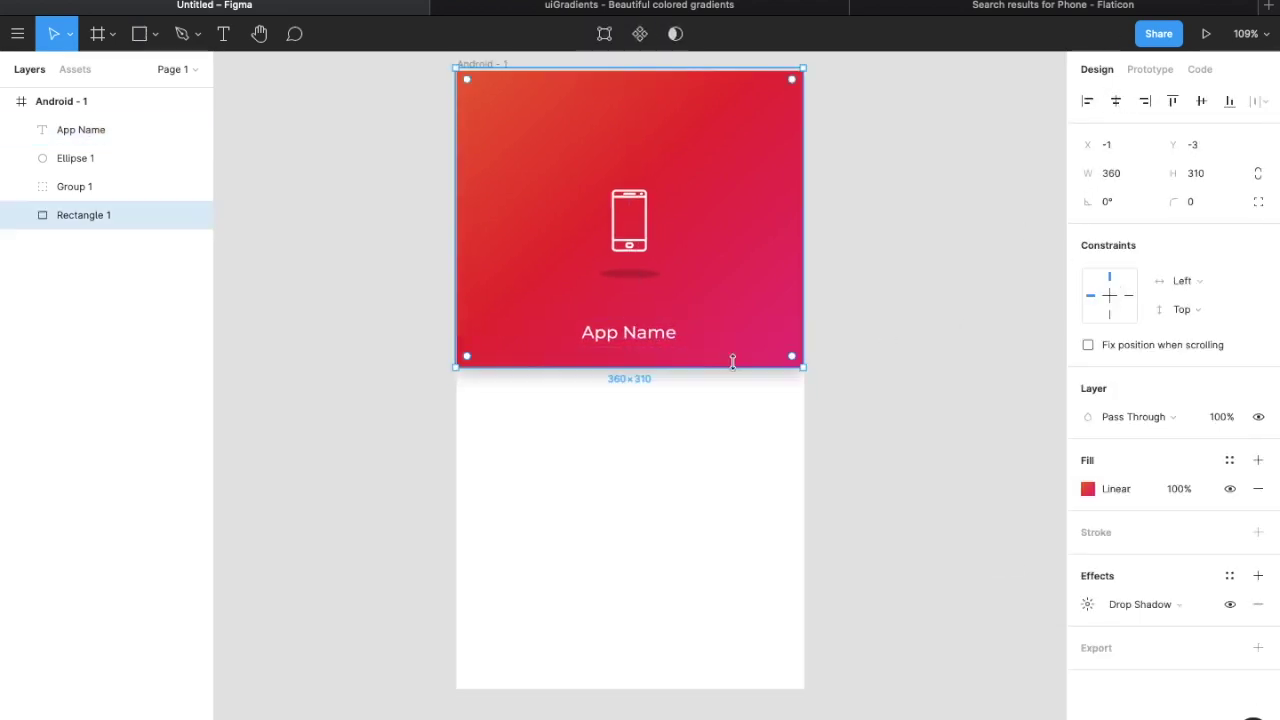
Step: Shorten the header slightly and move the title up toward the icon
{"action": "left_click_drag", "start_coordinate": [731, 363], "coordinate": [731, 347]}
{"action": "left_click", "coordinate": [645, 338]}
{"action": "mouse_move", "coordinate": [645, 338]}
{"action": "left_mouse_down"}
{"action": "mouse_move", "coordinate": [635, 310]}
{"action": "mouse_move", "coordinate": [671, 200]}
{"action": "left_mouse_up"}
{"action": "left_click", "coordinate": [640, 273], "text": "shift"}
{"action": "left_click", "coordinate": [629, 220], "text": "shift"}
Step: Shorten the header to 224 high and nudge the icon, oval shadow and title up
{"action": "left_click", "coordinate": [680, 345]}
{"action": "mouse_move", "coordinate": [680, 346]}
{"action": "left_mouse_down"}
{"action": "mouse_move", "coordinate": [684, 284]}
{"action": "mouse_move", "coordinate": [734, 289]}
{"action": "left_mouse_up"}
{"action": "left_click", "coordinate": [857, 306]}
{"action": "left_click", "coordinate": [734, 286]}
{"action": "left_click", "coordinate": [637, 226]}
{"action": "left_click", "coordinate": [629, 200], "text": "shift"}
{"action": "left_click", "coordinate": [628, 150], "text": "shift"}
{"action": "left_click_drag", "start_coordinate": [686, 210], "coordinate": [686, 206]}
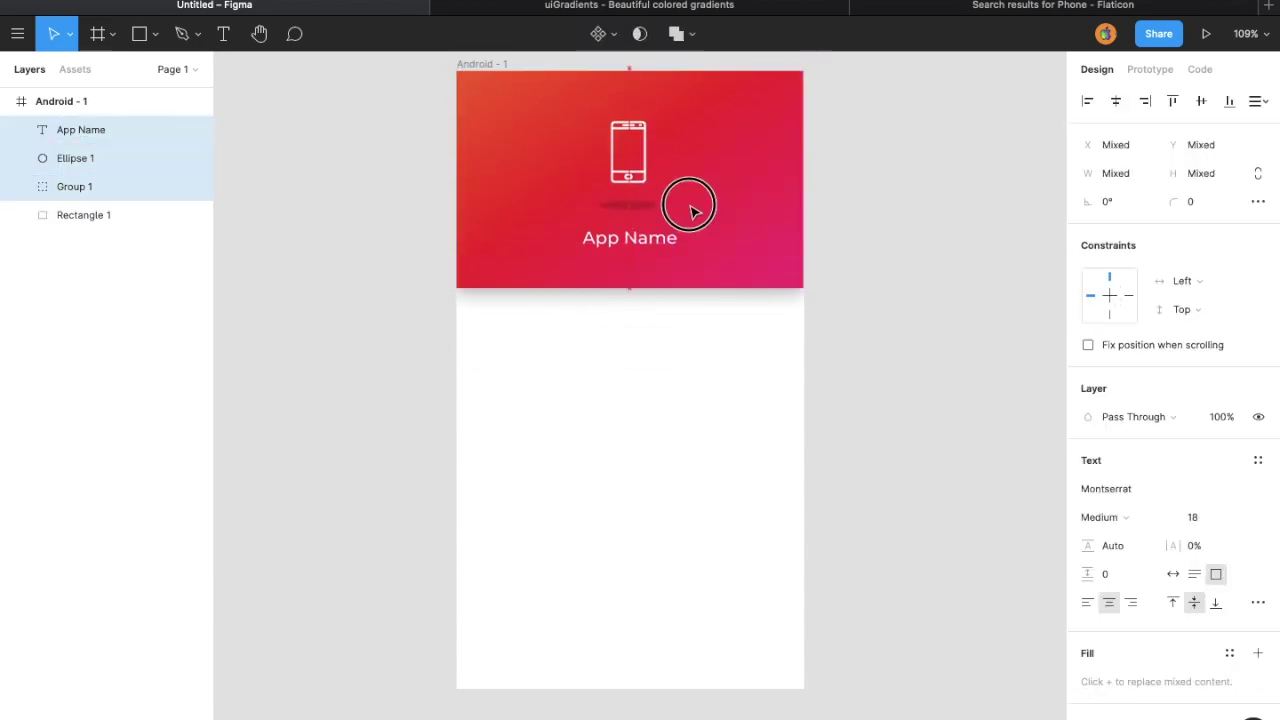
{"action": "left_click", "coordinate": [893, 336]}
Step: Draw a 320×49 input-field rectangle below the header
{"action": "left_click", "coordinate": [155, 34]}
{"action": "left_click", "coordinate": [175, 70]}
{"action": "left_click_drag", "start_coordinate": [480, 332], "coordinate": [803, 379]}
{"action": "left_click_drag", "start_coordinate": [456, 354], "coordinate": [474, 354]}
{"action": "left_click", "coordinate": [534, 466]}
Step: Set the field's fill opacity to 18% and add a Username label inside it
{"action": "left_click", "coordinate": [620, 356]}
{"action": "left_click", "coordinate": [1178, 489]}
{"action": "type", "text": "18"}
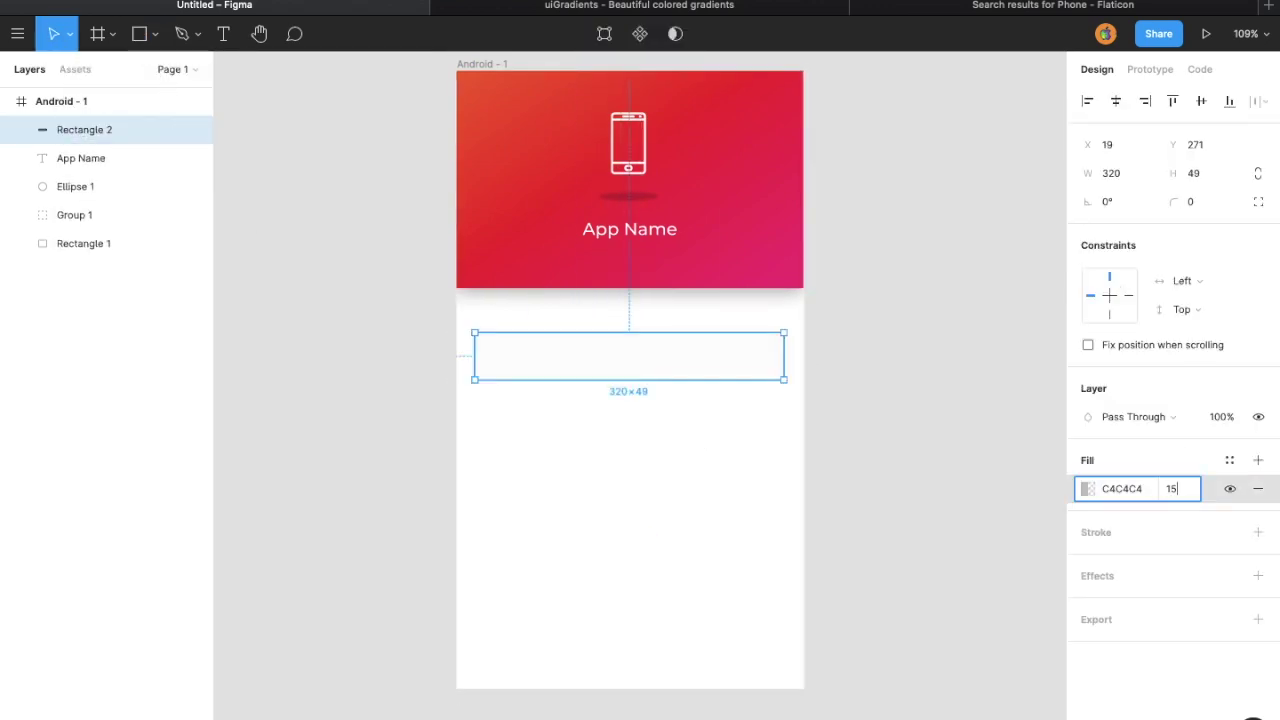
{"action": "key", "text": "Return"}
{"action": "key", "text": "t"}
{"action": "left_click", "coordinate": [568, 363]}
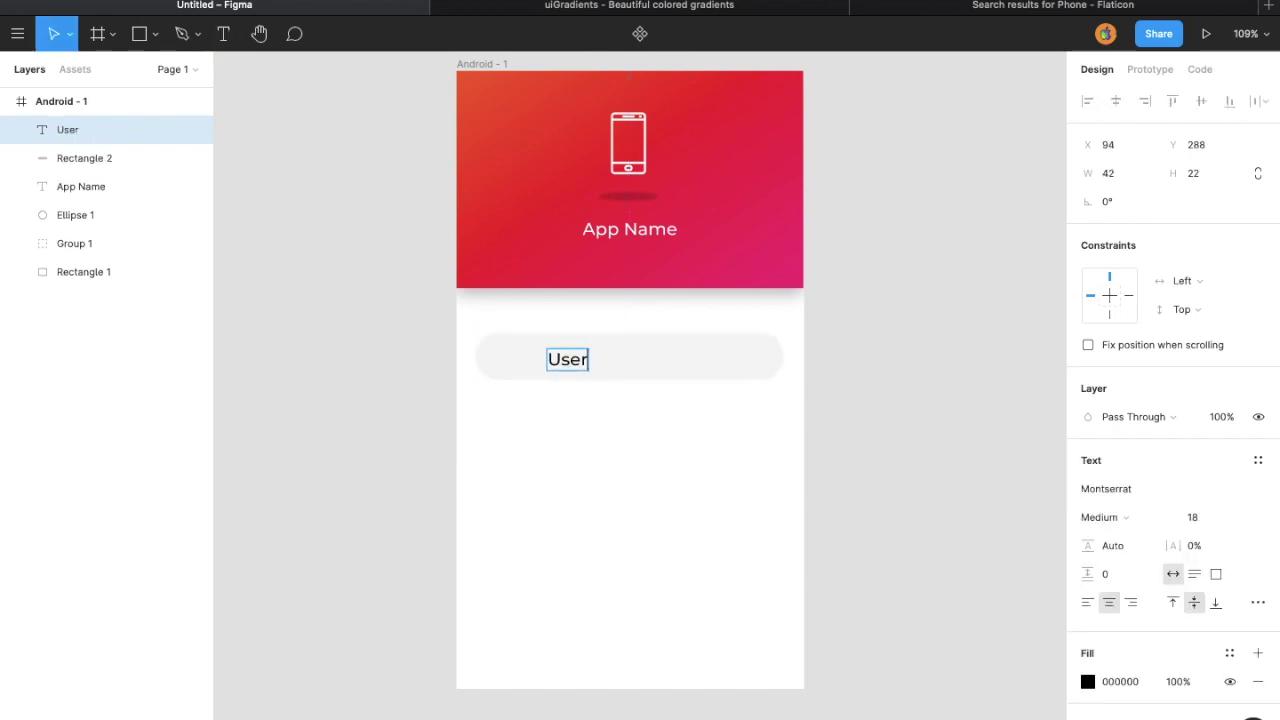
{"action": "left_click_drag", "start_coordinate": [578, 367], "coordinate": [639, 363]}
Step: Make the Username text 25% opacity, Regular weight, size 13
{"action": "left_click", "coordinate": [1178, 681]}
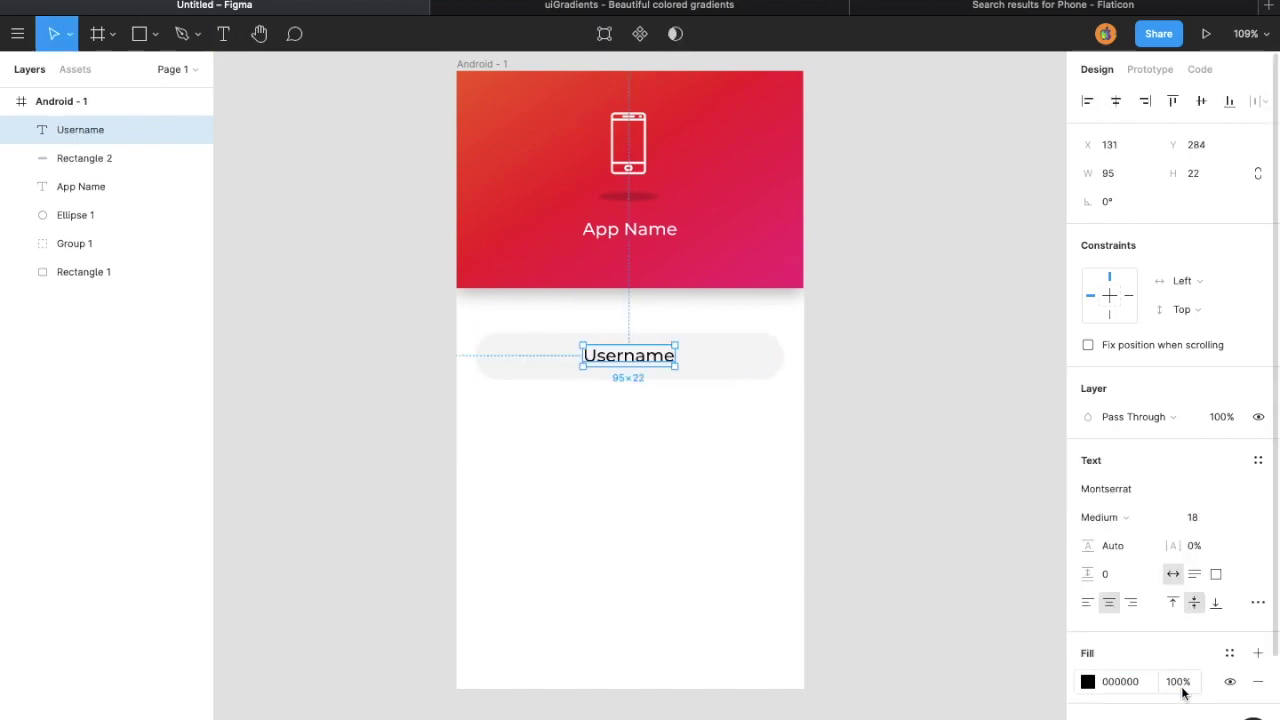
{"action": "type", "text": "25"}
{"action": "key", "text": "Return"}
{"action": "left_click", "coordinate": [1163, 516]}
{"action": "left_click", "coordinate": [1141, 494]}
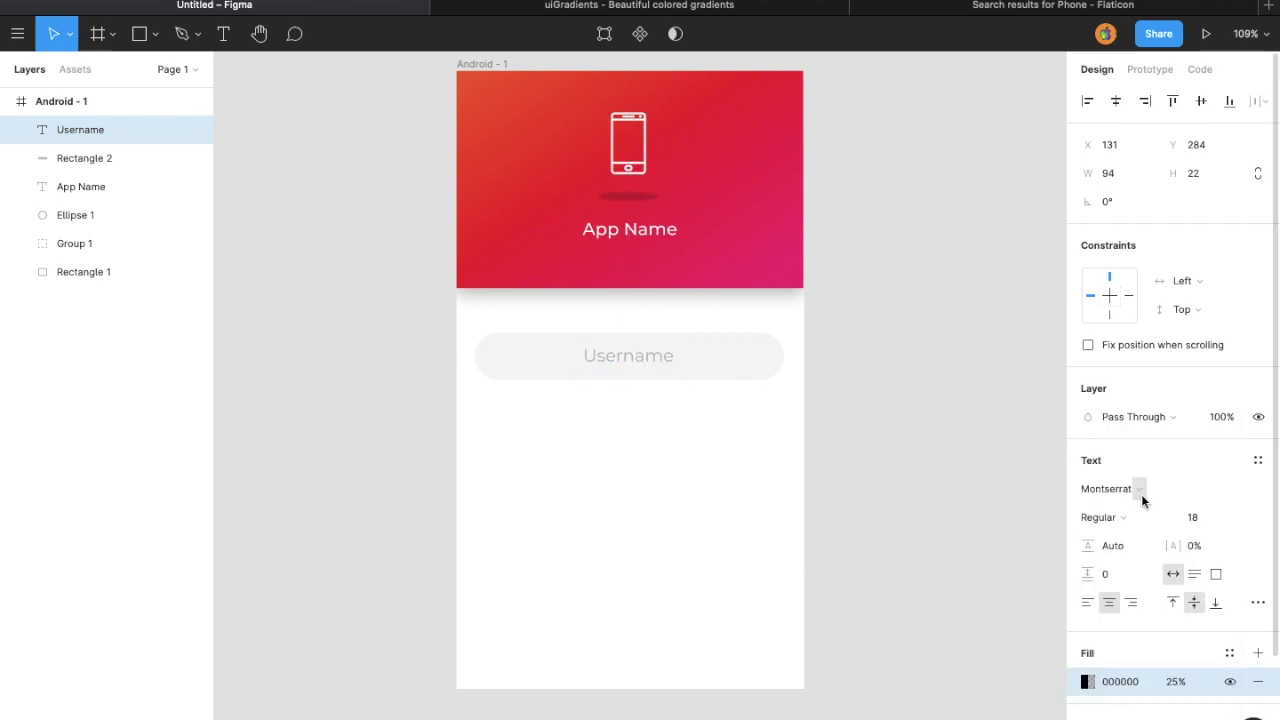
{"action": "left_click", "coordinate": [1200, 516]}
{"action": "type", "text": "13"}
{"action": "key", "text": "Return"}
Step: Reapply 25% fill opacity to the Username placeholder text
{"action": "scroll", "coordinate": [752, 512], "scroll_direction": "up", "scroll_amount": 5}
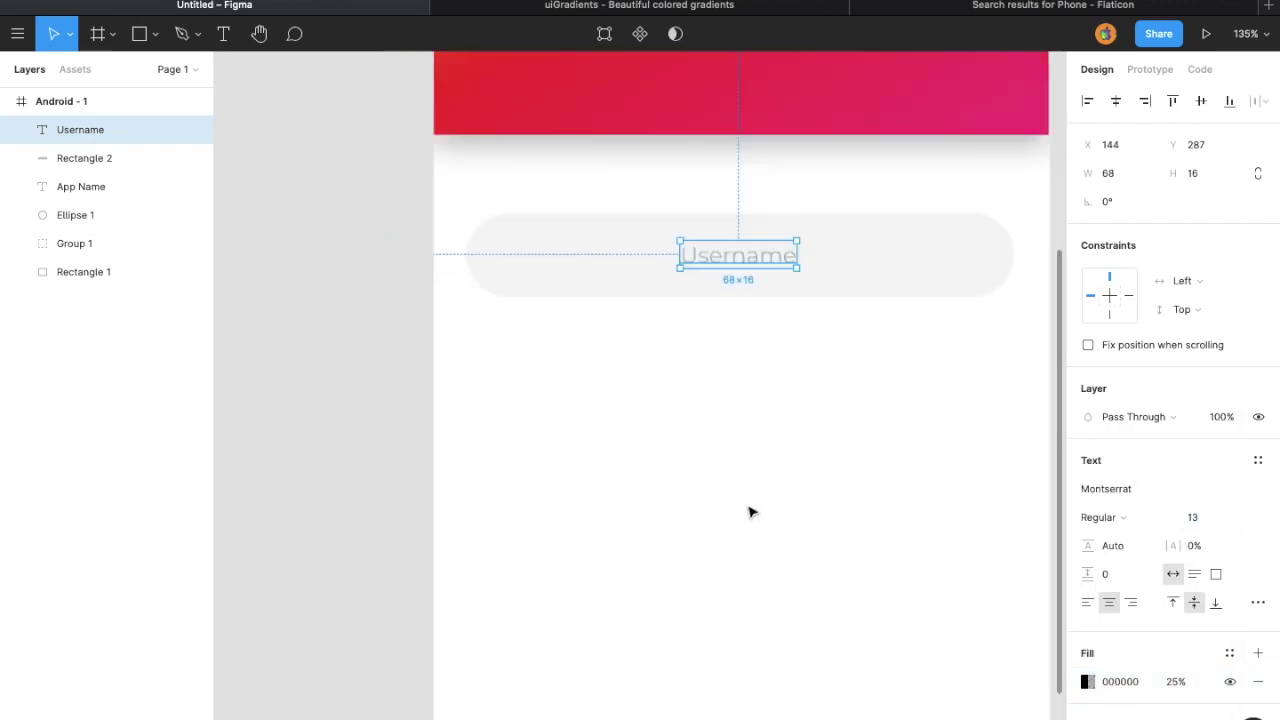
{"action": "scroll", "coordinate": [749, 511], "scroll_direction": "up", "scroll_amount": 3}
{"action": "scroll", "coordinate": [1200, 554], "scroll_direction": "down", "scroll_amount": 1}
{"action": "left_click", "coordinate": [1178, 632]}
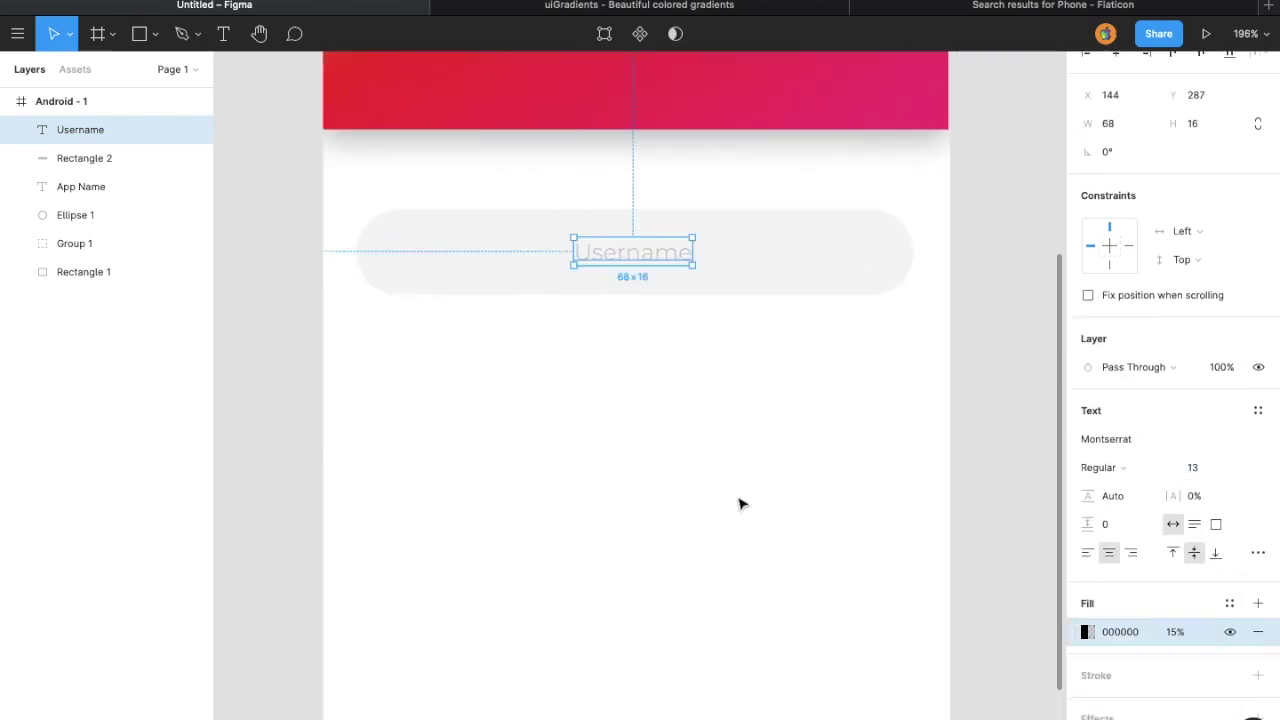
{"action": "scroll", "coordinate": [757, 511], "scroll_direction": "down", "scroll_amount": 3}
{"action": "left_click", "coordinate": [643, 423]}
{"action": "scroll", "coordinate": [645, 428], "scroll_direction": "down", "scroll_amount": 3}
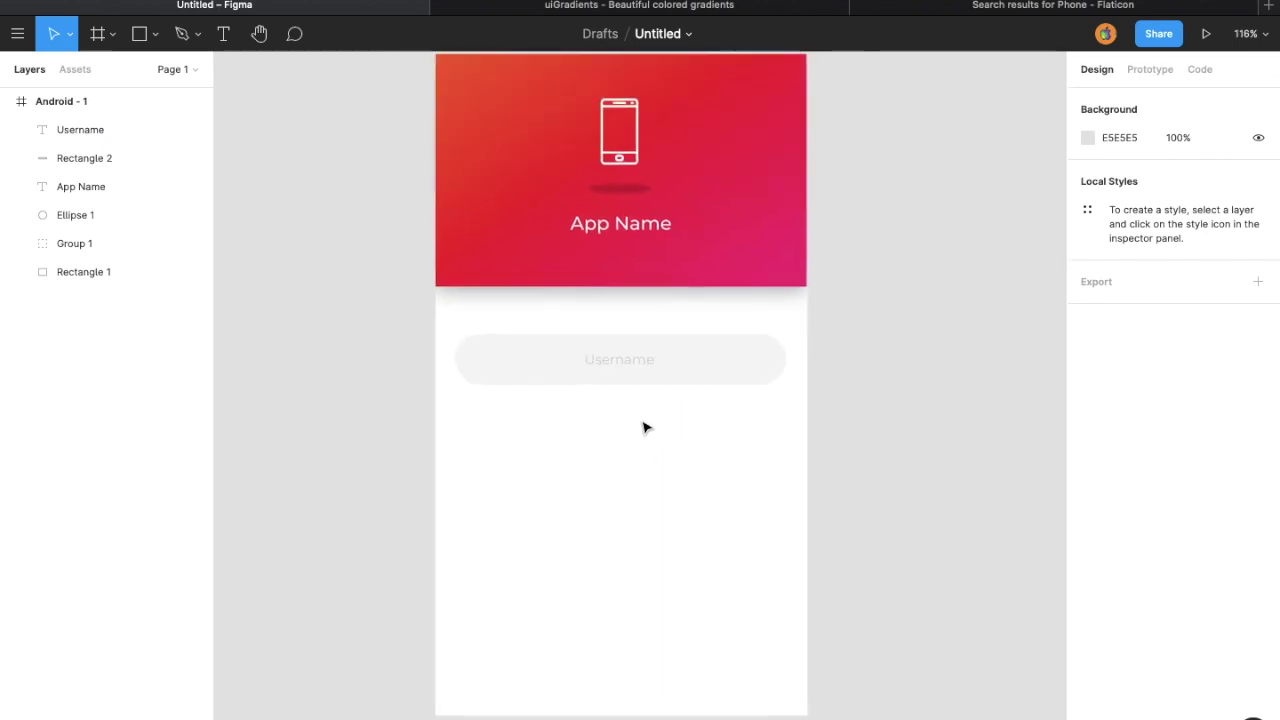
{"action": "left_click", "coordinate": [622, 366]}
{"action": "left_click", "coordinate": [1176, 681]}
{"action": "type", "text": "20"}
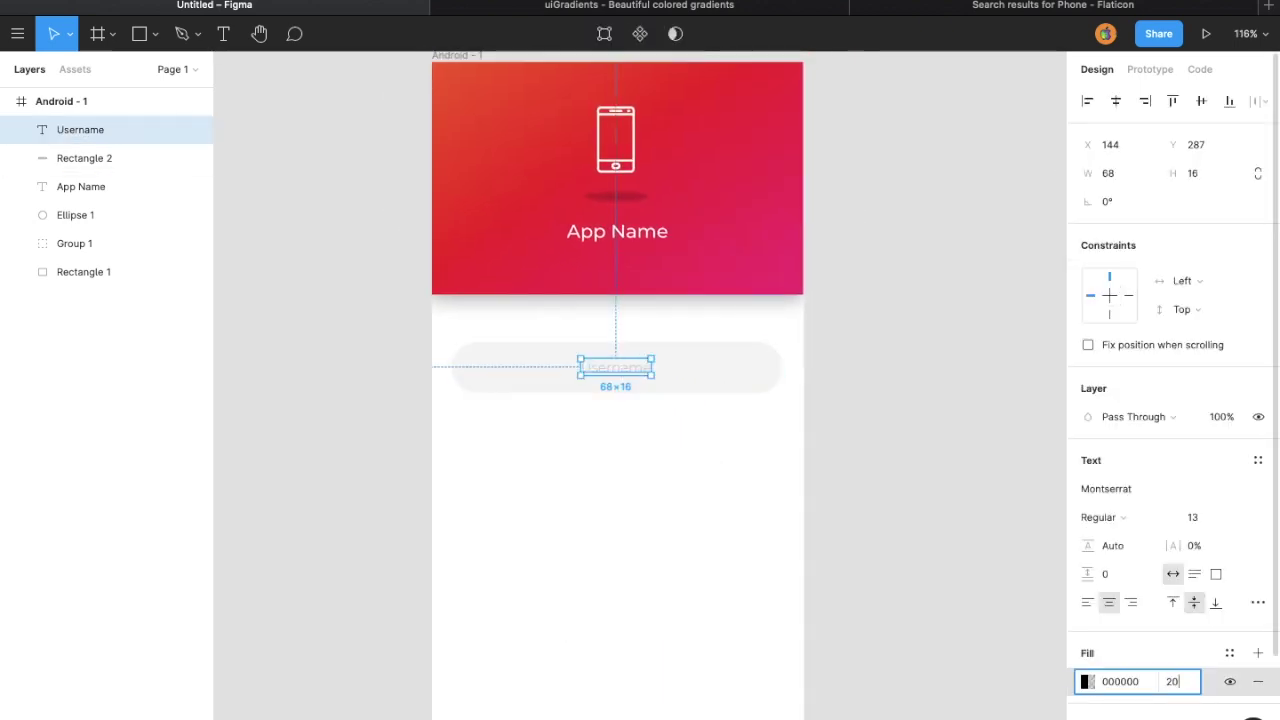
{"action": "type", "text": "25"}
{"action": "key", "text": "Return"}
Step: Adjust the rounded input box height to about 45 and shift Username toward its left
{"action": "left_click", "coordinate": [724, 388]}
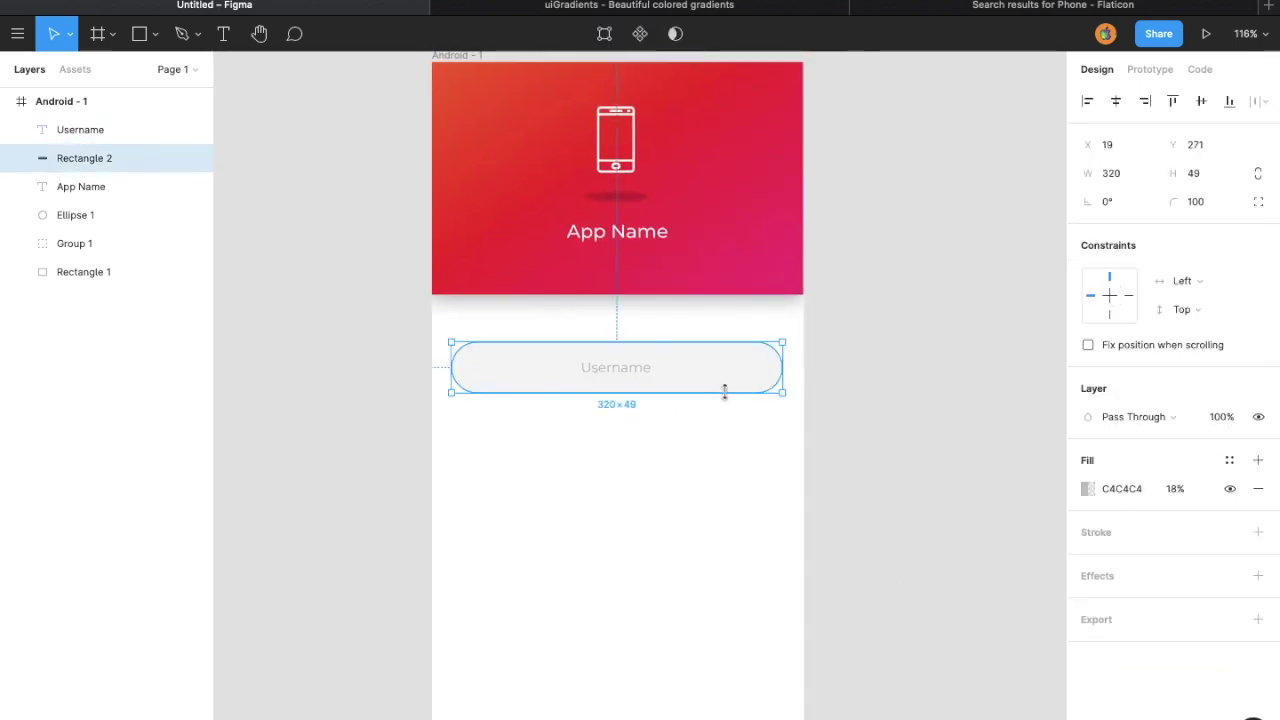
{"action": "left_click_drag", "start_coordinate": [722, 396], "coordinate": [722, 394]}
{"action": "type", "text": "2"}
{"action": "key", "text": "Return"}
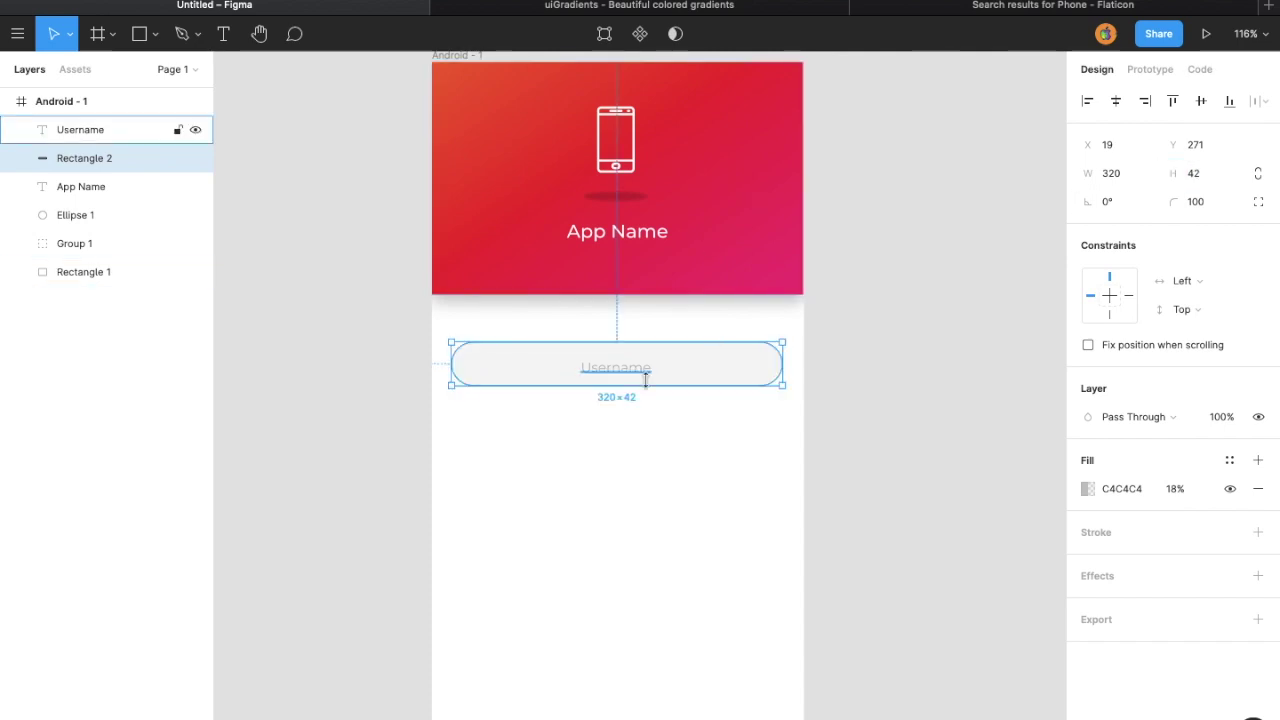
{"action": "left_click", "coordinate": [616, 365], "text": "shift"}
{"action": "left_click", "coordinate": [963, 315]}
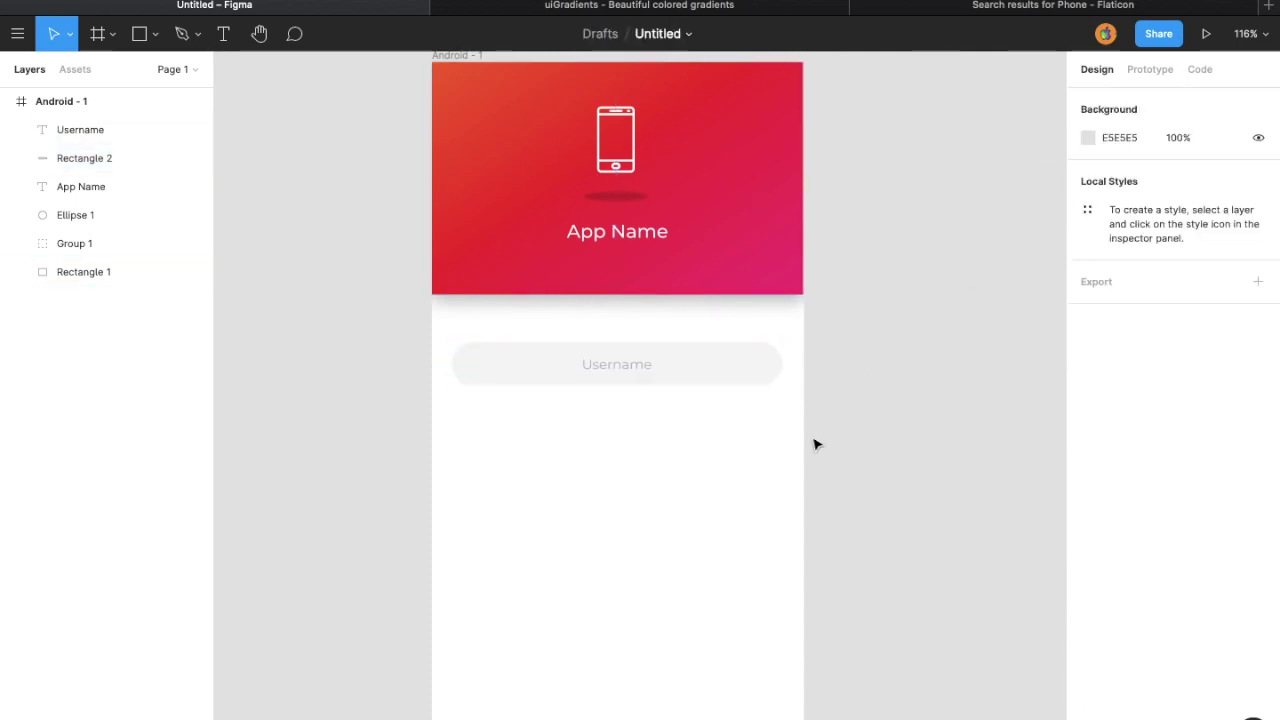
{"action": "left_click", "coordinate": [743, 377]}
{"action": "left_click_drag", "start_coordinate": [737, 385], "coordinate": [737, 390]}
{"action": "left_click", "coordinate": [616, 365], "text": "shift"}
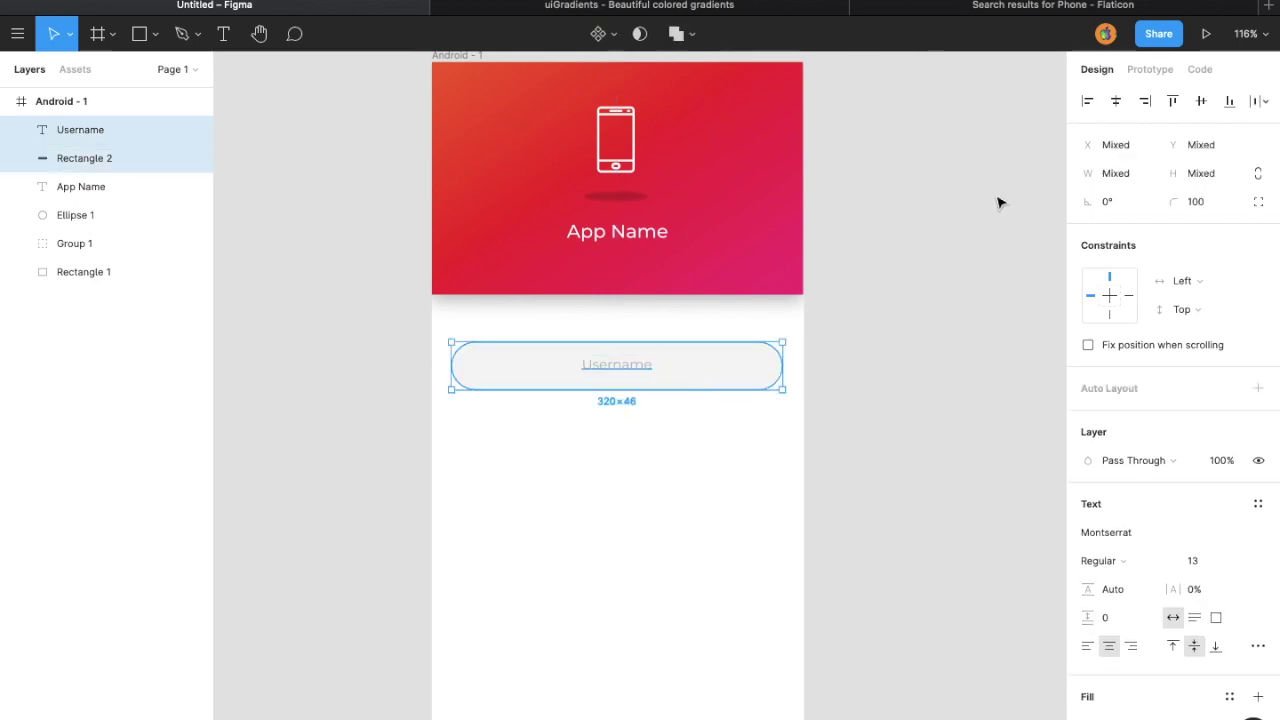
{"action": "left_click", "coordinate": [934, 377]}
{"action": "key", "text": "shift+1"}
{"action": "left_click_drag", "start_coordinate": [626, 366], "coordinate": [540, 365]}
{"action": "left_click", "coordinate": [675, 455]}
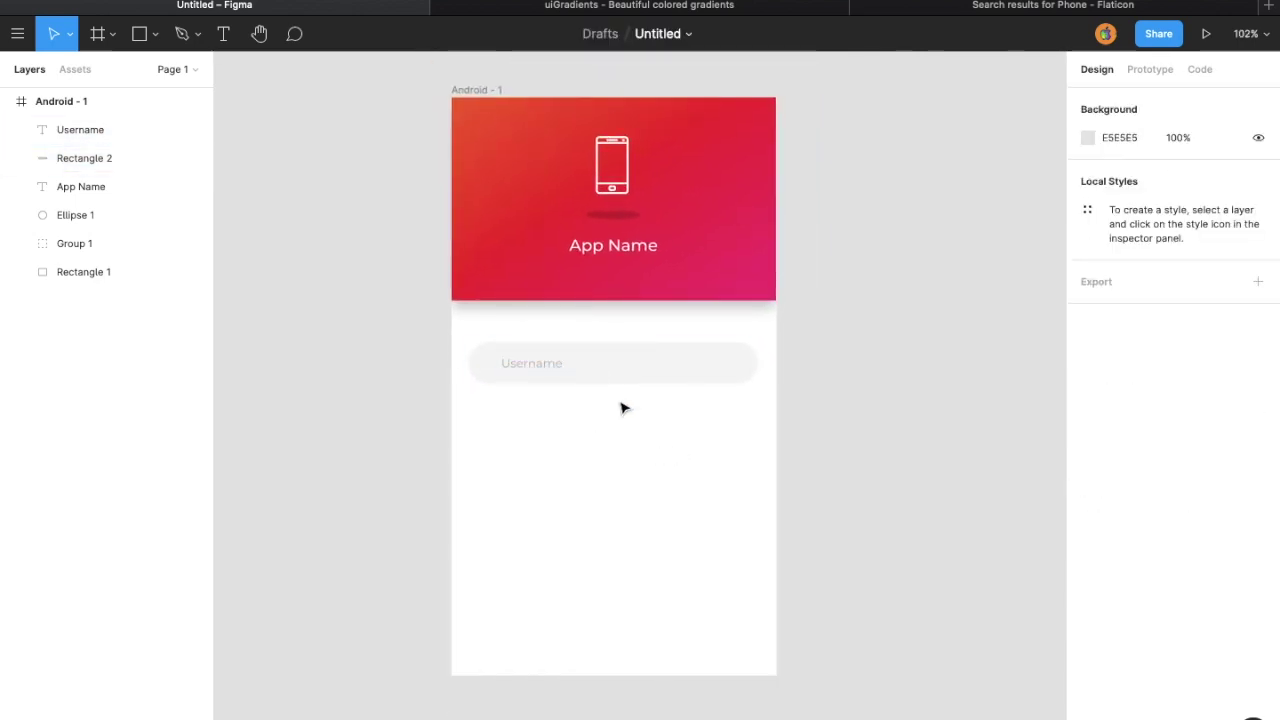
Step: Reposition the first field's placeholder text near the field's left edge
{"action": "left_click", "coordinate": [610, 366]}
{"action": "left_click_drag", "start_coordinate": [538, 367], "coordinate": [524, 370]}
{"action": "type", "text": "Enter your email"}
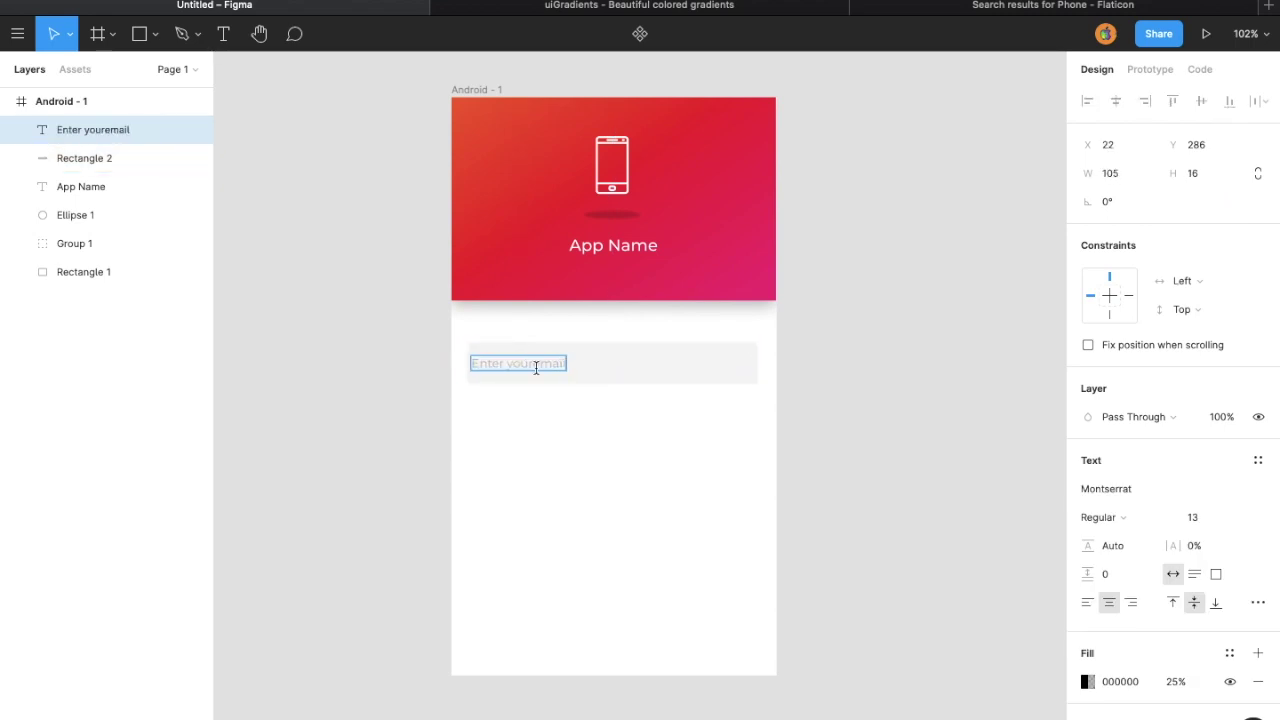
{"action": "left_click_drag", "start_coordinate": [520, 364], "coordinate": [537, 363]}
{"action": "left_click", "coordinate": [558, 498]}
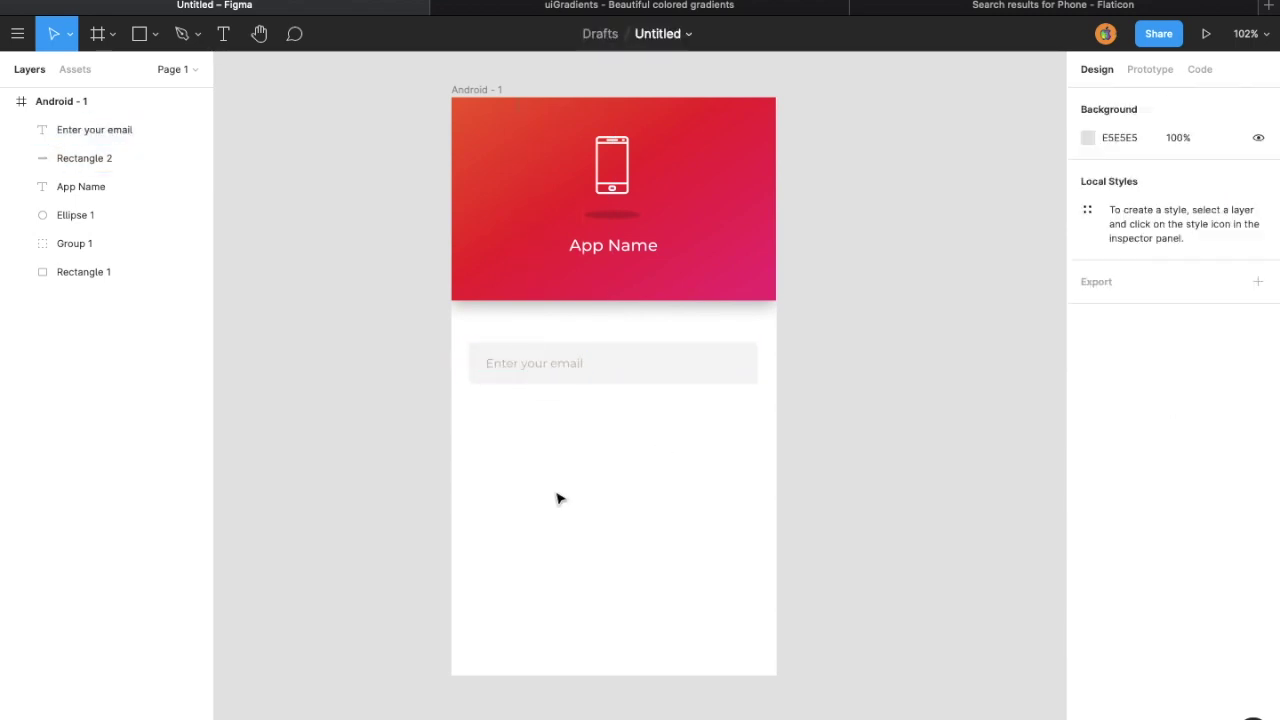
Step: Duplicate the email field box and placeholder, placing the copy directly below
{"action": "left_click", "coordinate": [558, 376]}
{"action": "left_click", "coordinate": [683, 379], "text": "shift"}
{"action": "key", "text": "ctrl+d"}
{"action": "left_click_drag", "start_coordinate": [663, 372], "coordinate": [663, 425]}
Step: Change the two placeholders to read 'Email Id' and 'Password'
{"action": "double_click", "coordinate": [561, 420]}
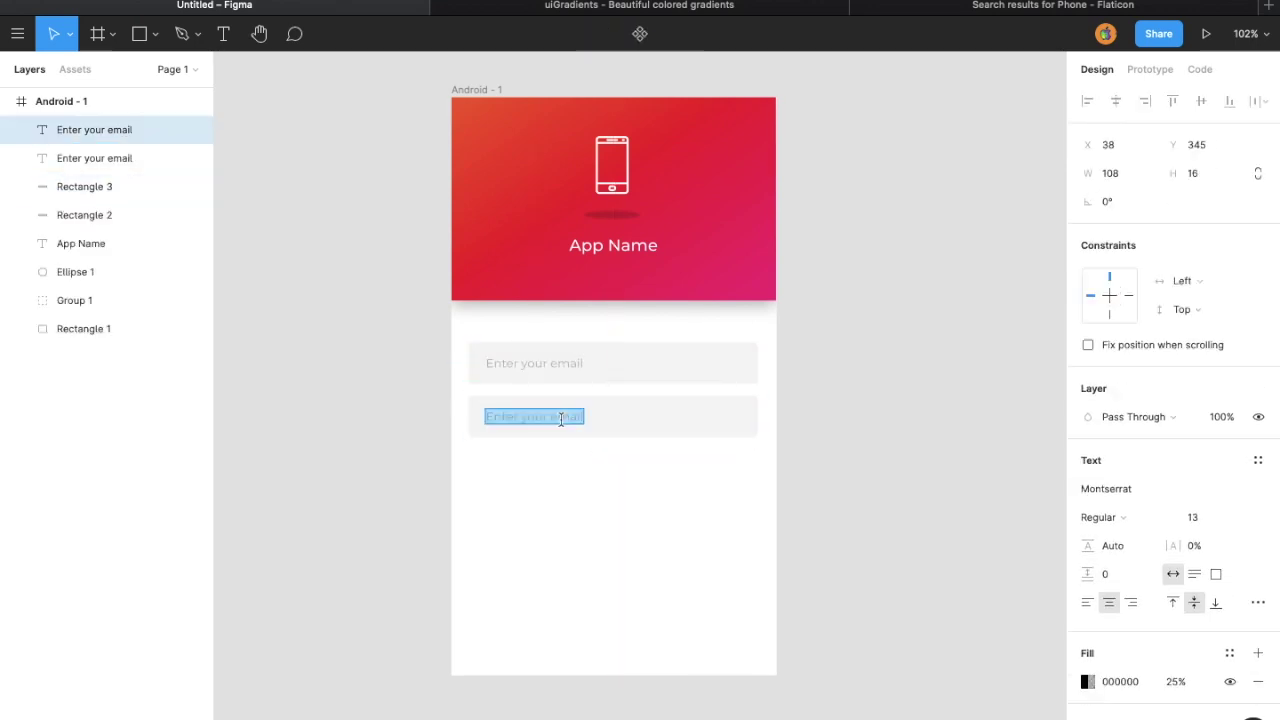
{"action": "double_click", "coordinate": [502, 362]}
{"action": "type", "text": "Email Id"}
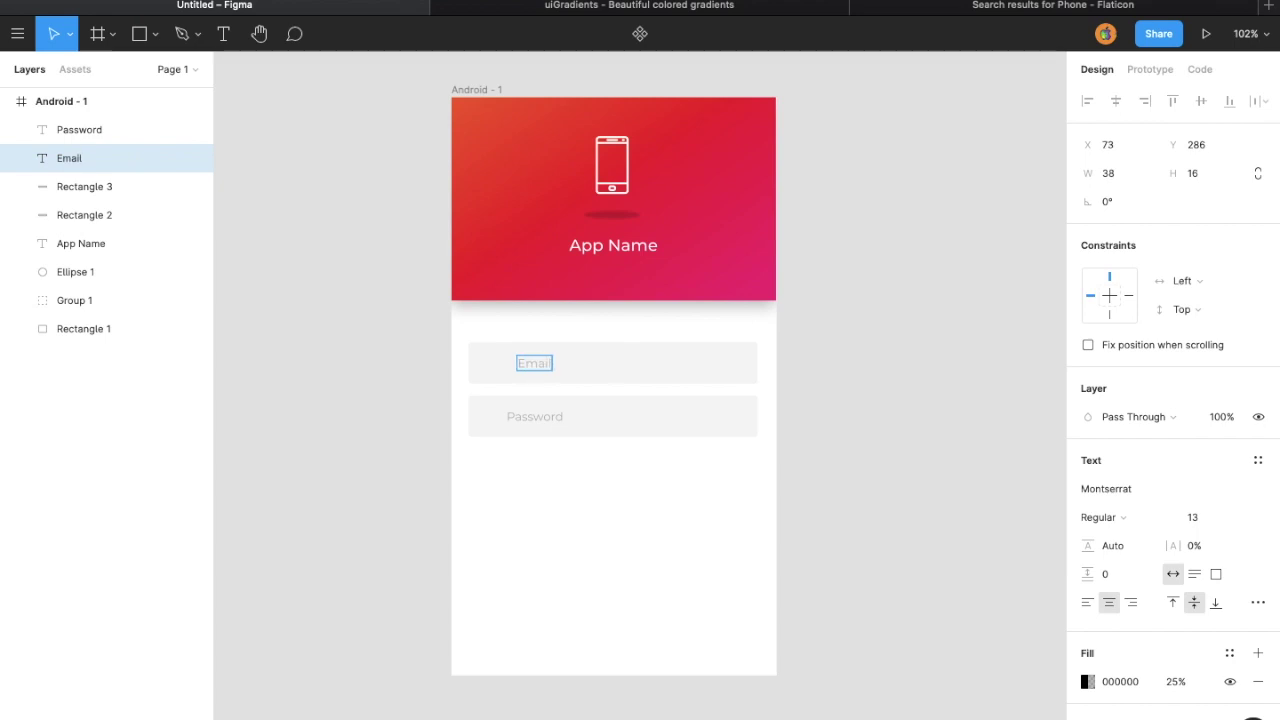
{"action": "left_click", "coordinate": [533, 417]}
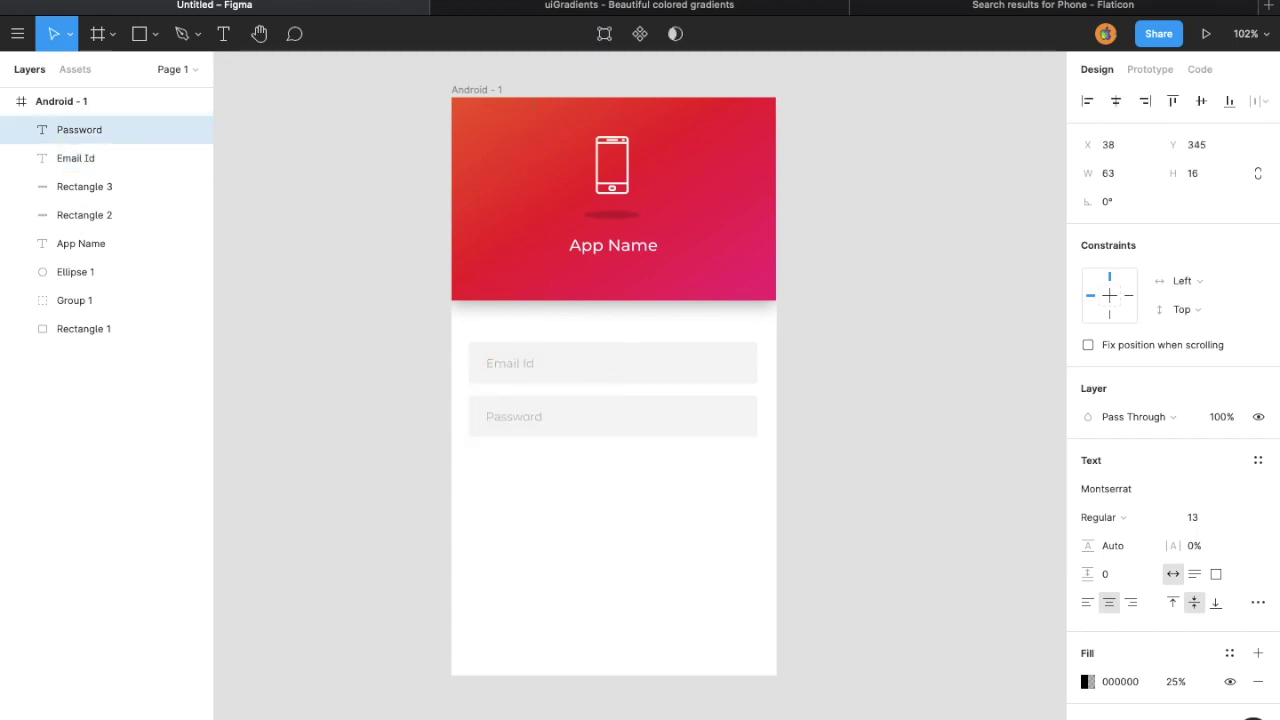
{"action": "left_click", "coordinate": [857, 503]}
Step: Add a button box below the Password field with a horizontally centred LOGIN NOW label
{"action": "left_click_drag", "start_coordinate": [697, 418], "coordinate": [690, 477]}
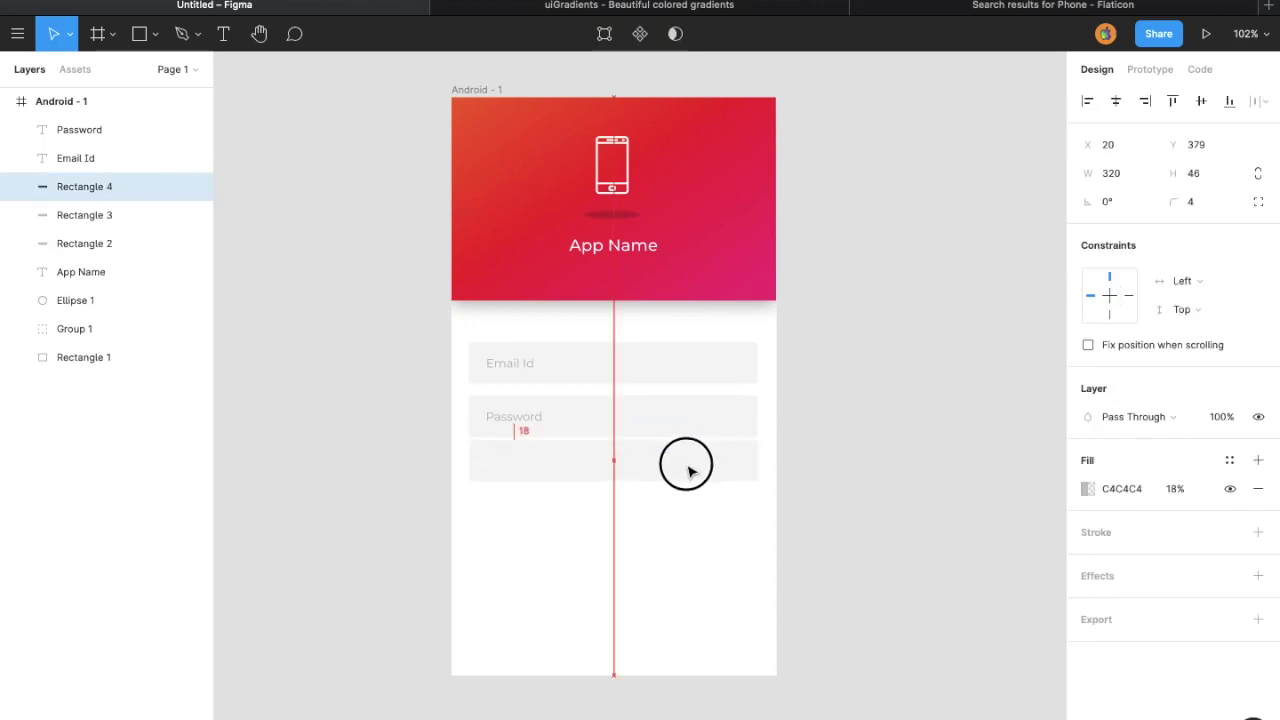
{"action": "left_click_drag", "start_coordinate": [690, 477], "coordinate": [689, 497]}
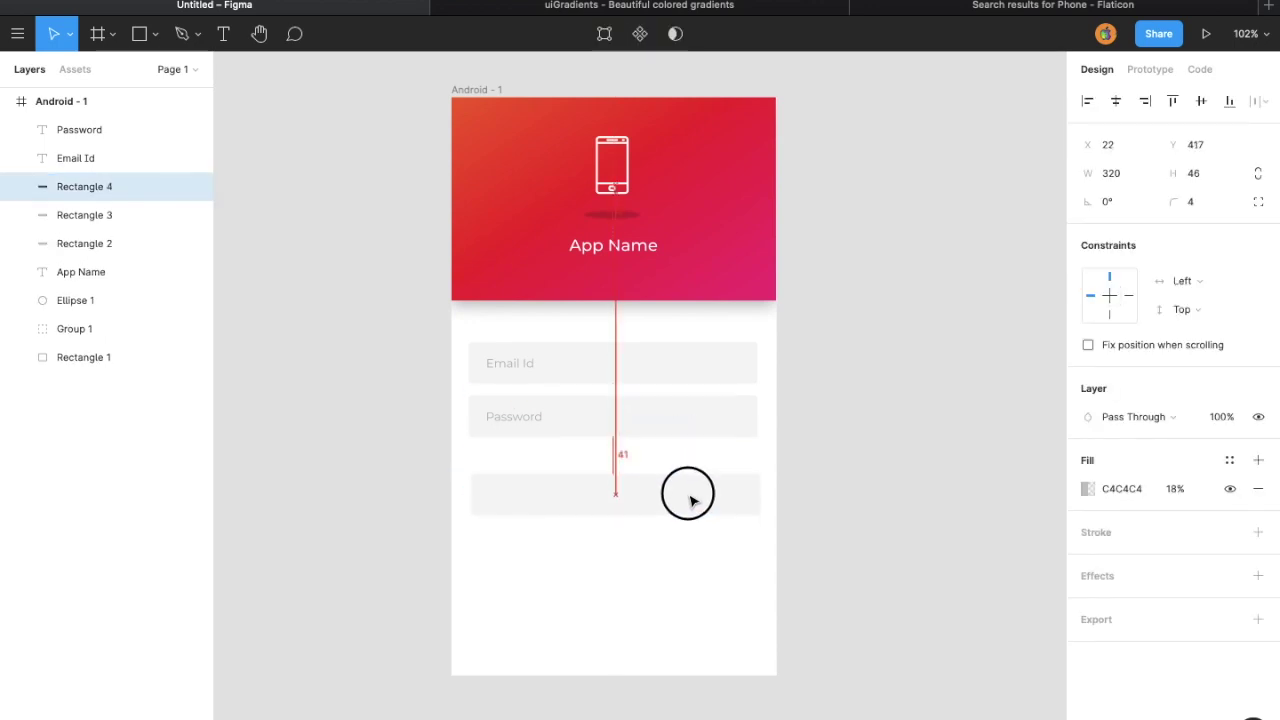
{"action": "left_click", "coordinate": [581, 481]}
{"action": "type", "text": "LOGIN NOW"}
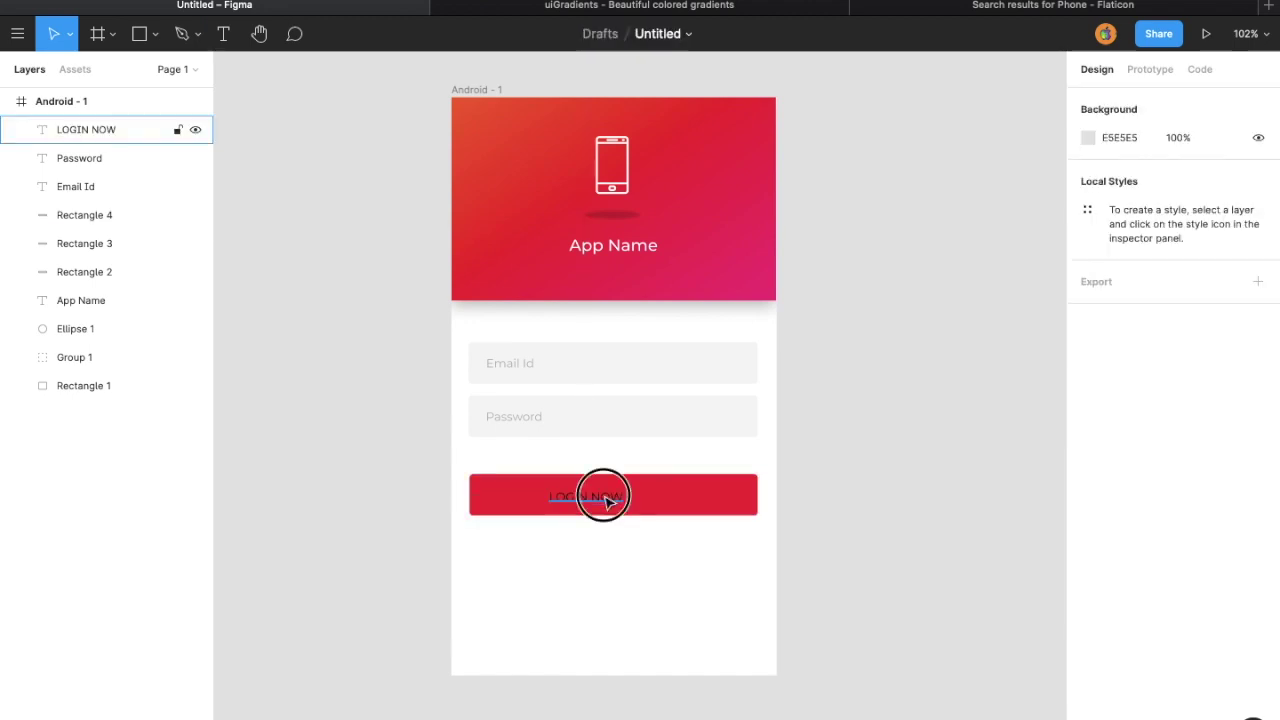
{"action": "left_click", "coordinate": [603, 491], "text": "shift"}
{"action": "left_click", "coordinate": [1115, 101]}
{"action": "scroll", "coordinate": [1170, 400], "scroll_direction": "down", "scroll_amount": 3}
Step: Make the LOGIN NOW label white SemiBold and centre it vertically on the button
{"action": "left_click", "coordinate": [612, 497]}
{"action": "left_click", "coordinate": [1088, 562]}
{"action": "left_click", "coordinate": [856, 317]}
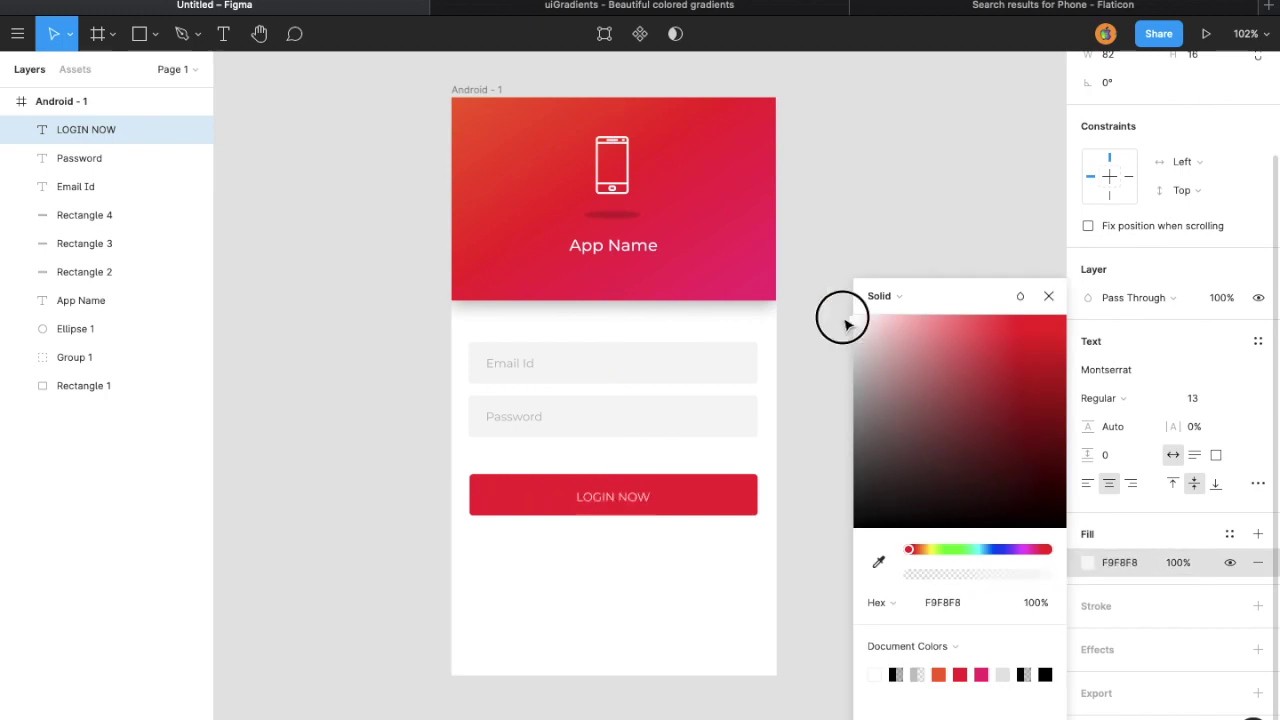
{"action": "left_click", "coordinate": [1145, 398]}
{"action": "left_click", "coordinate": [1145, 418]}
{"action": "left_click", "coordinate": [1140, 417]}
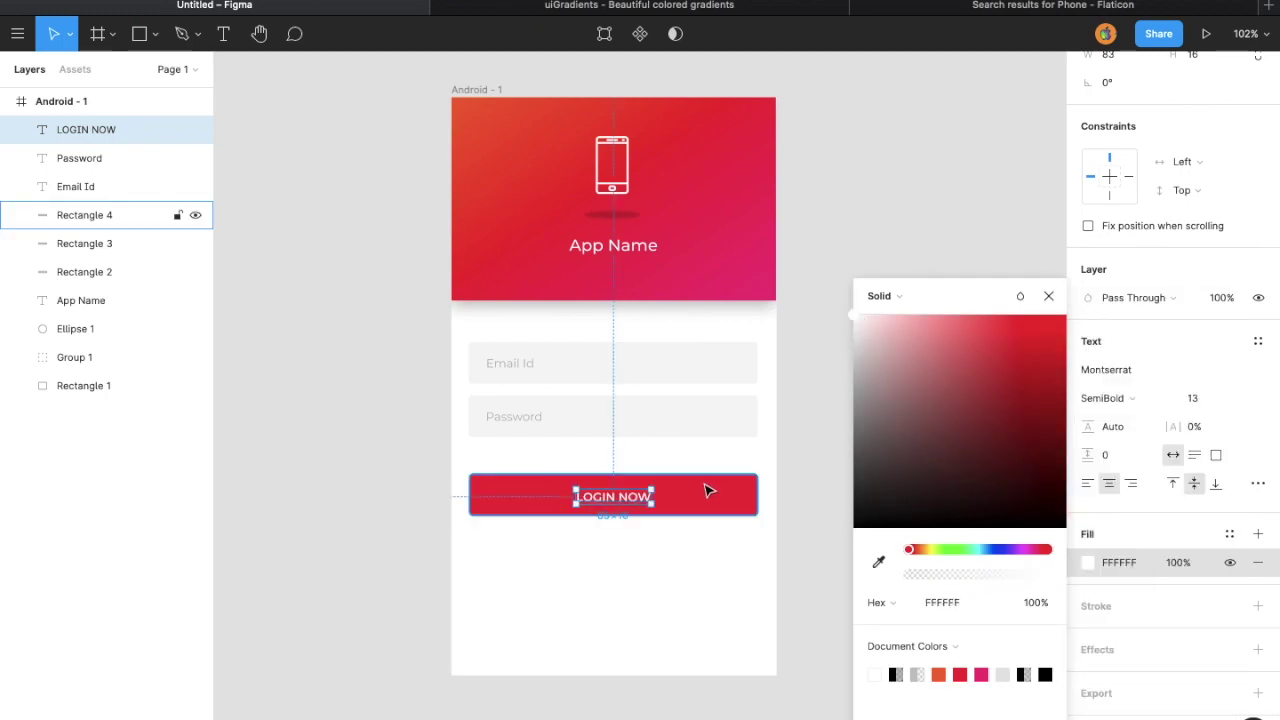
{"action": "left_click", "coordinate": [709, 488], "text": "shift"}
{"action": "scroll", "coordinate": [1105, 163], "scroll_direction": "up", "scroll_amount": 3}
{"action": "left_click", "coordinate": [1201, 101]}
{"action": "left_click", "coordinate": [965, 303]}
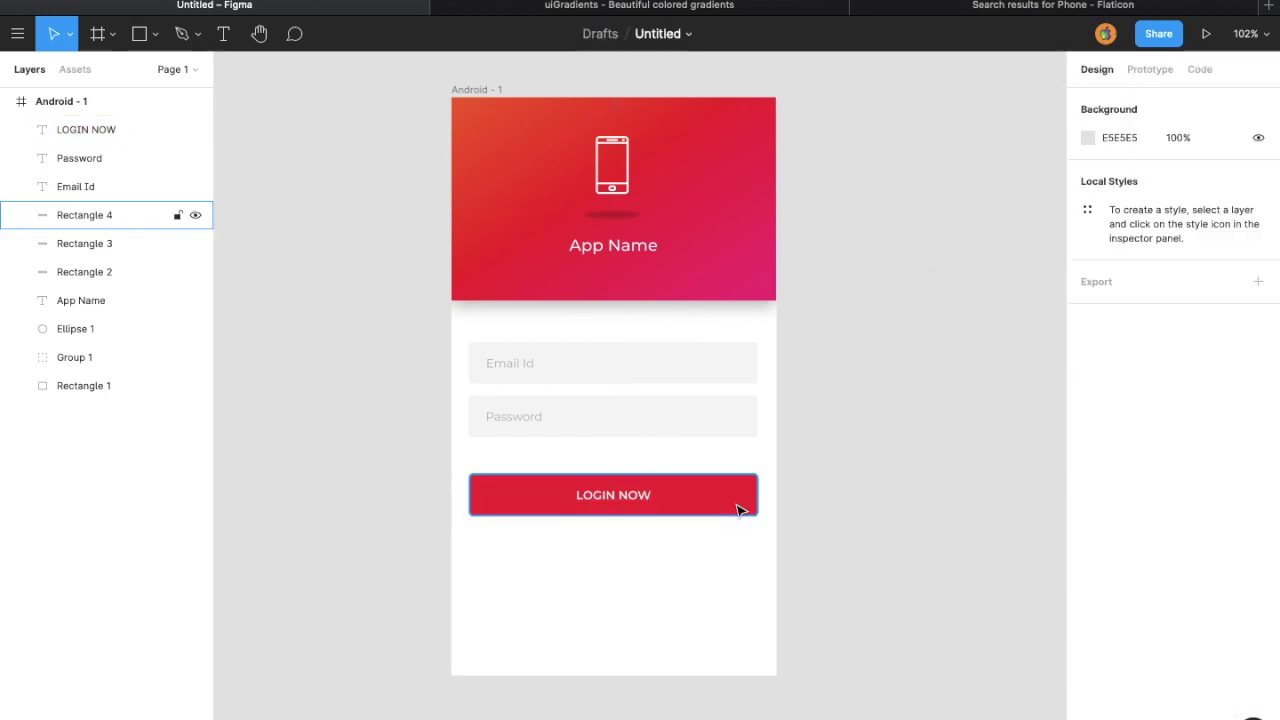
Step: Give the red button a soft drop shadow with blur 15 and 50% opacity
{"action": "left_click", "coordinate": [737, 506]}
{"action": "left_click", "coordinate": [1258, 575]}
{"action": "left_click", "coordinate": [1088, 604]}
{"action": "key", "text": "Return"}
{"action": "left_click", "coordinate": [962, 704]}
{"action": "type", "text": "50"}
{"action": "key", "text": "Return"}
{"action": "type", "text": "0"}
{"action": "left_click_drag", "start_coordinate": [876, 648], "coordinate": [900, 648]}
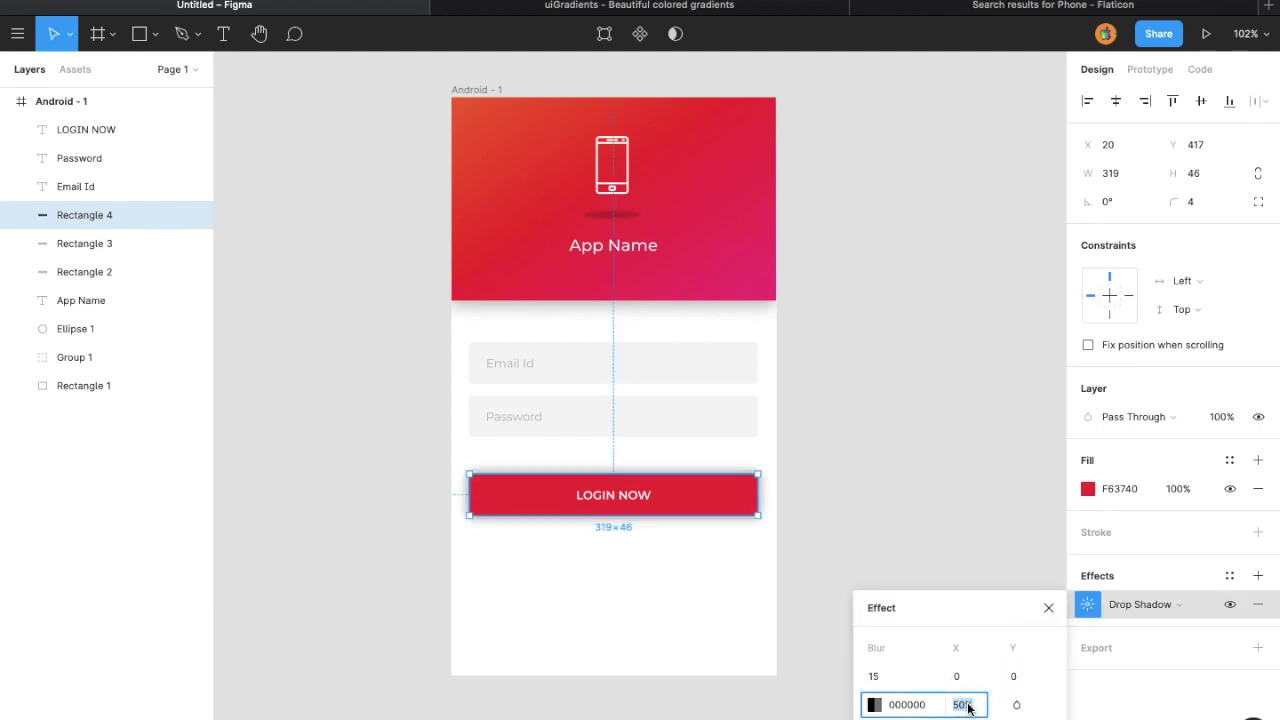
{"action": "type", "text": "0"}
{"action": "key", "text": "Return"}
Step: Move the LOGIN NOW button slightly lower
{"action": "left_click", "coordinate": [969, 589]}
{"action": "left_click", "coordinate": [614, 495]}
{"action": "left_click", "coordinate": [703, 503], "text": "shift"}
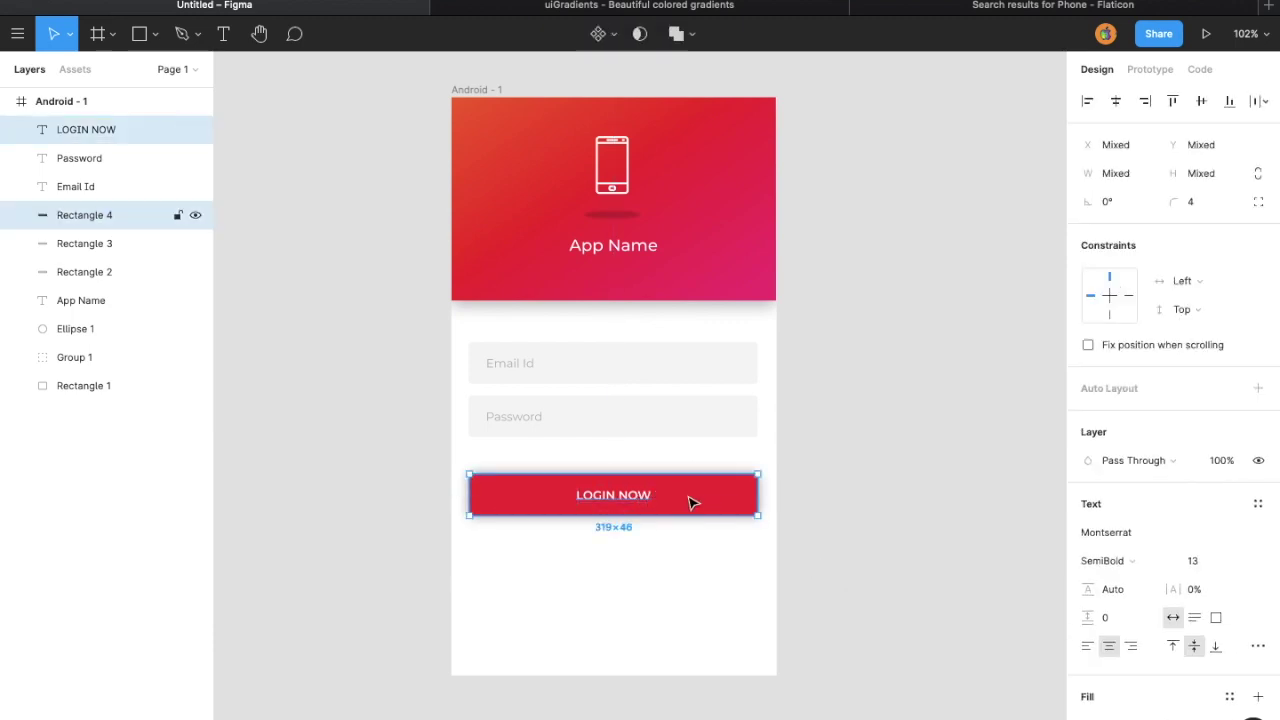
{"action": "left_click_drag", "start_coordinate": [703, 503], "coordinate": [686, 515]}
Step: Move the Email Id and Password fields and login button lower together
{"action": "left_click", "coordinate": [628, 366]}
{"action": "left_click", "coordinate": [514, 363], "text": "shift"}
{"action": "left_click", "coordinate": [514, 416], "text": "shift"}
{"action": "left_click", "coordinate": [604, 425], "text": "shift"}
{"action": "left_click", "coordinate": [694, 522], "text": "shift"}
{"action": "left_click_drag", "start_coordinate": [660, 460], "coordinate": [660, 539]}
Step: Add a 'Welcome Back,' text layer aligned above the fields
{"action": "left_click", "coordinate": [620, 248]}
{"action": "left_click", "coordinate": [222, 36]}
{"action": "left_click", "coordinate": [494, 356]}
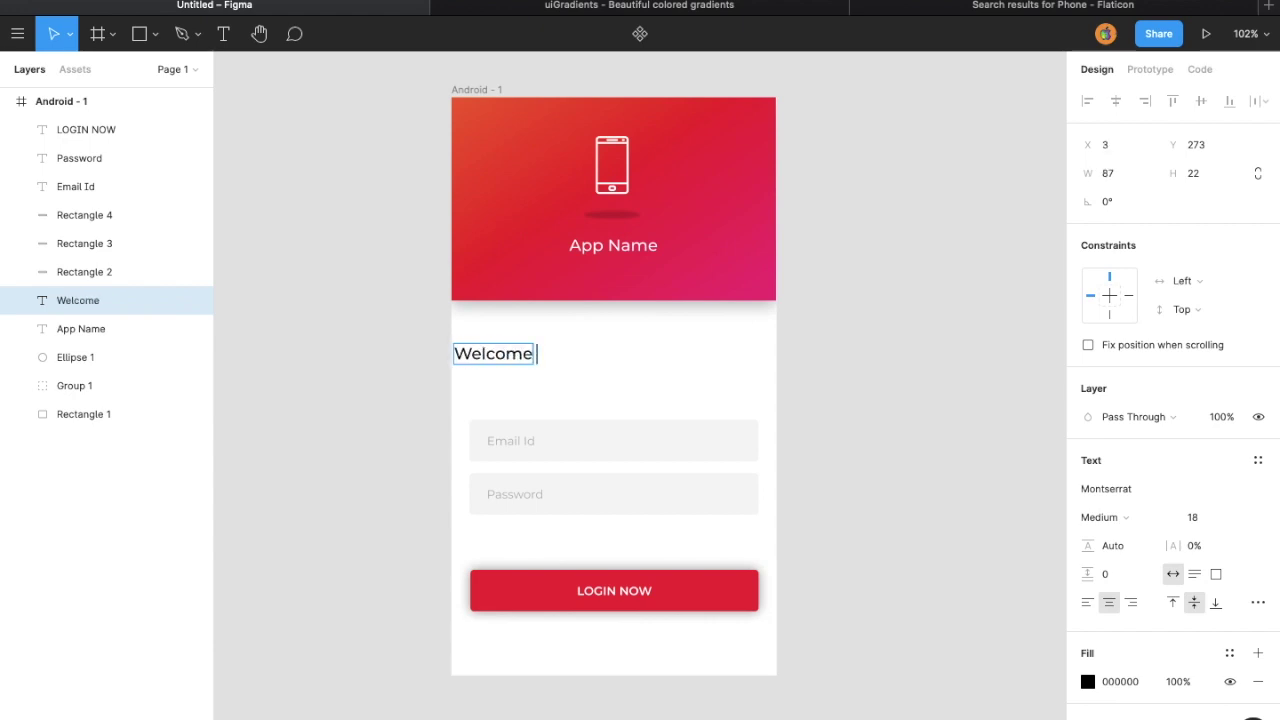
{"action": "key", "text": "Escape"}
{"action": "left_click_drag", "start_coordinate": [483, 350], "coordinate": [526, 357]}
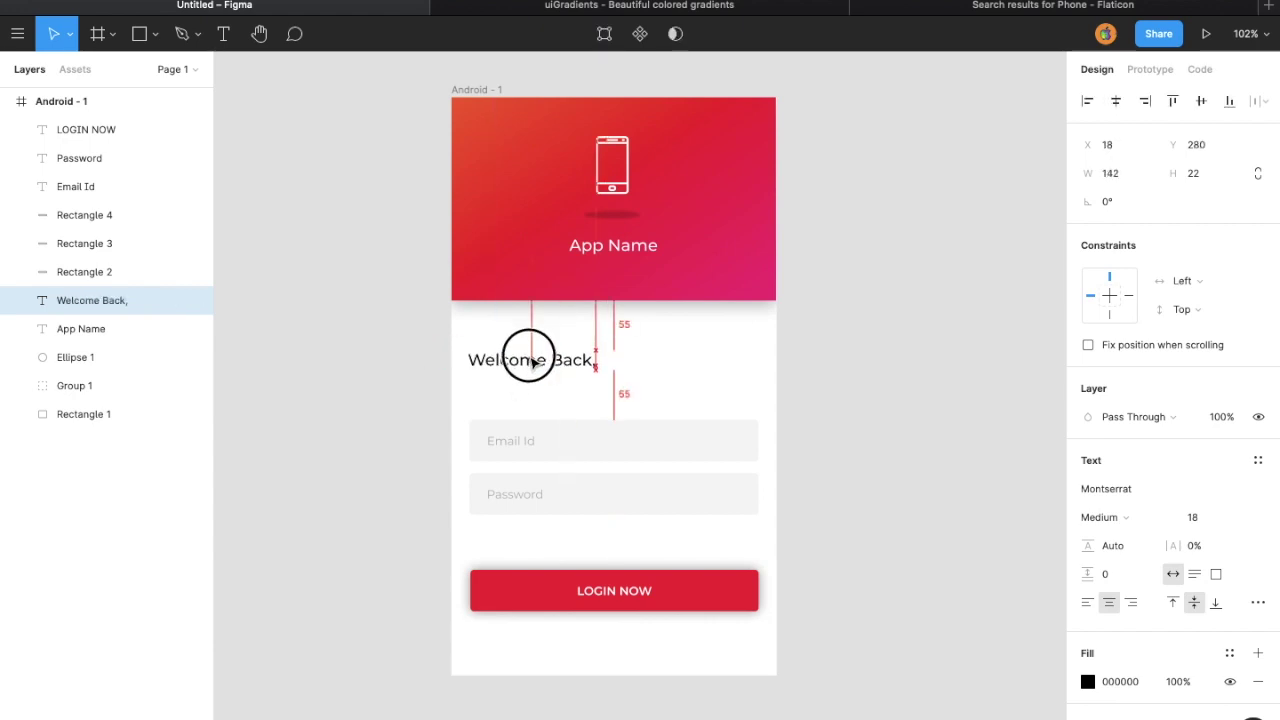
Step: Colour the welcome text black 000000 at 25% opacity
{"action": "left_click", "coordinate": [1089, 682]}
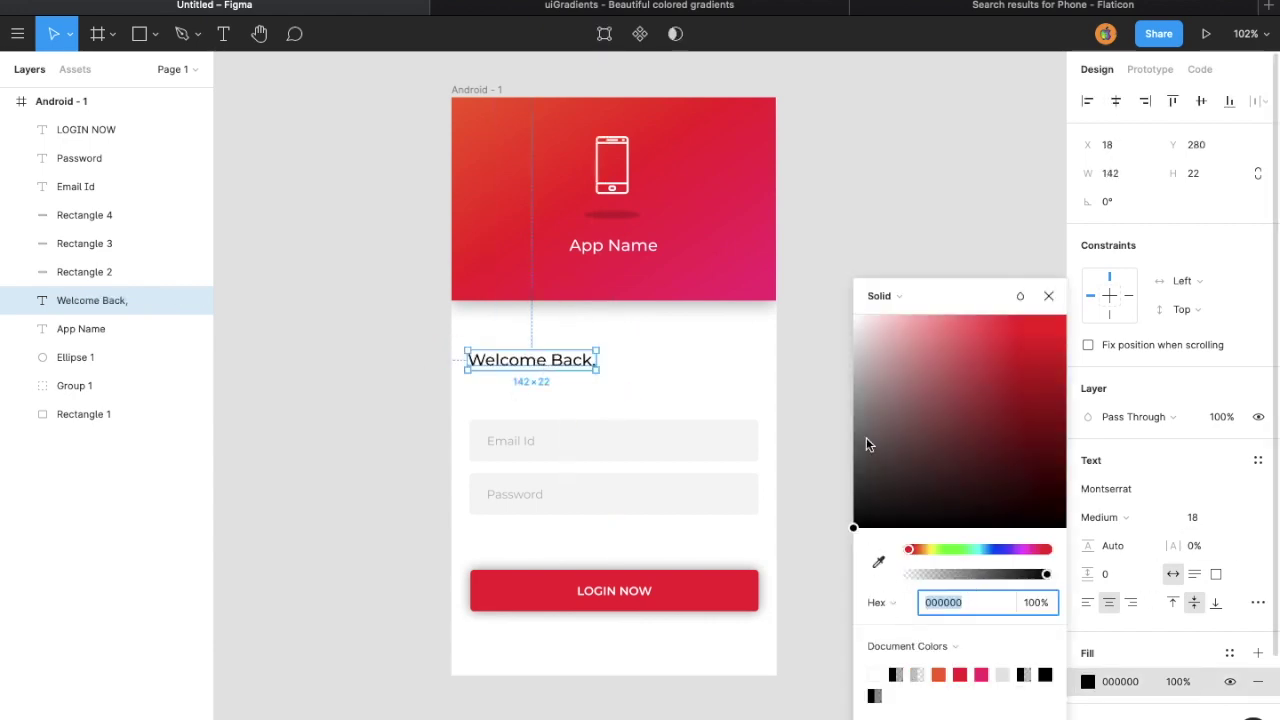
{"action": "left_click_drag", "start_coordinate": [866, 440], "coordinate": [855, 420]}
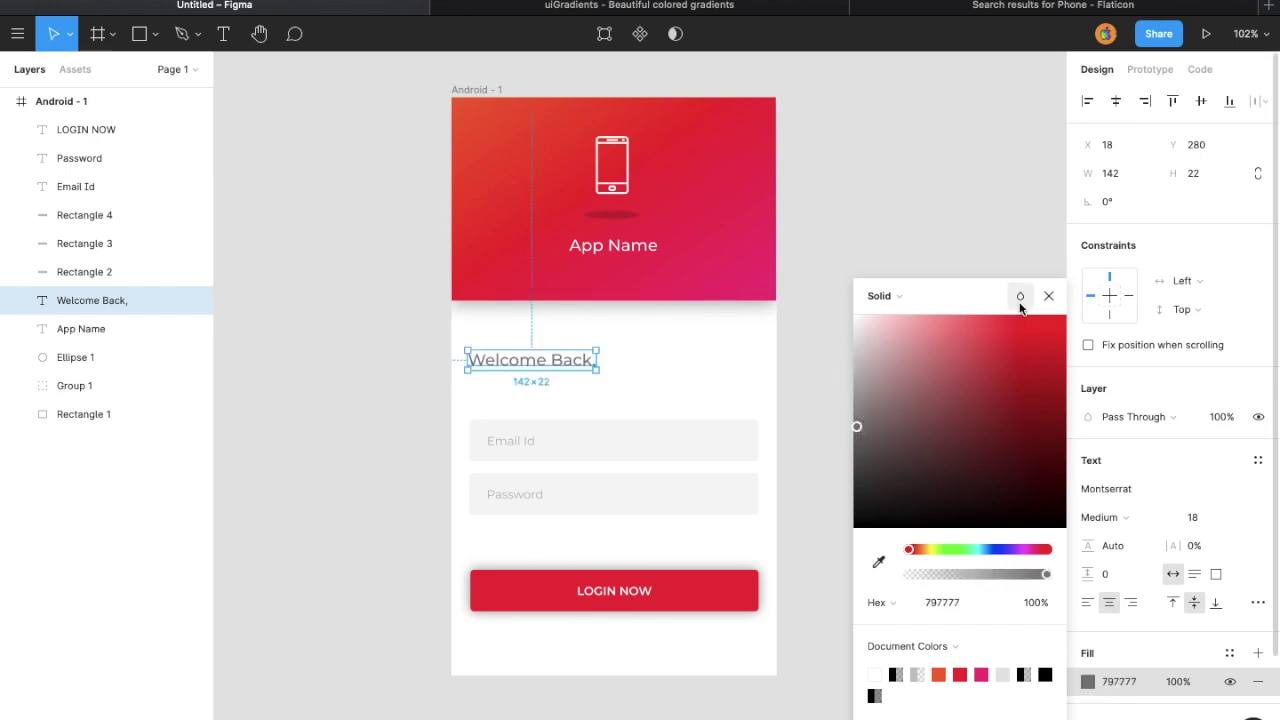
{"action": "left_click_drag", "start_coordinate": [1020, 363], "coordinate": [853, 527]}
{"action": "left_click", "coordinate": [1035, 602]}
{"action": "type", "text": "25"}
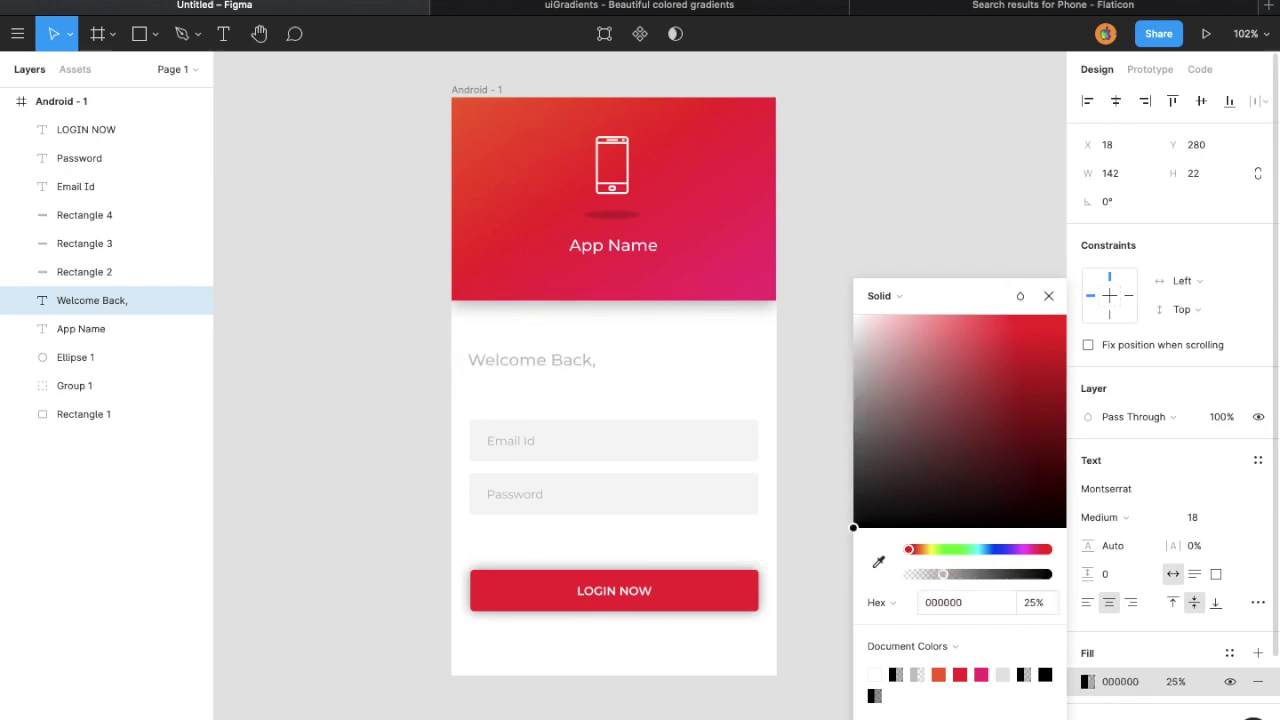
{"action": "left_click", "coordinate": [560, 369]}
Step: Replace the welcome text with a pasted Lorem Ipsum paragraph at size 14, trimming extra text
{"action": "double_click", "coordinate": [560, 369]}
{"action": "key", "text": "ctrl+v"}
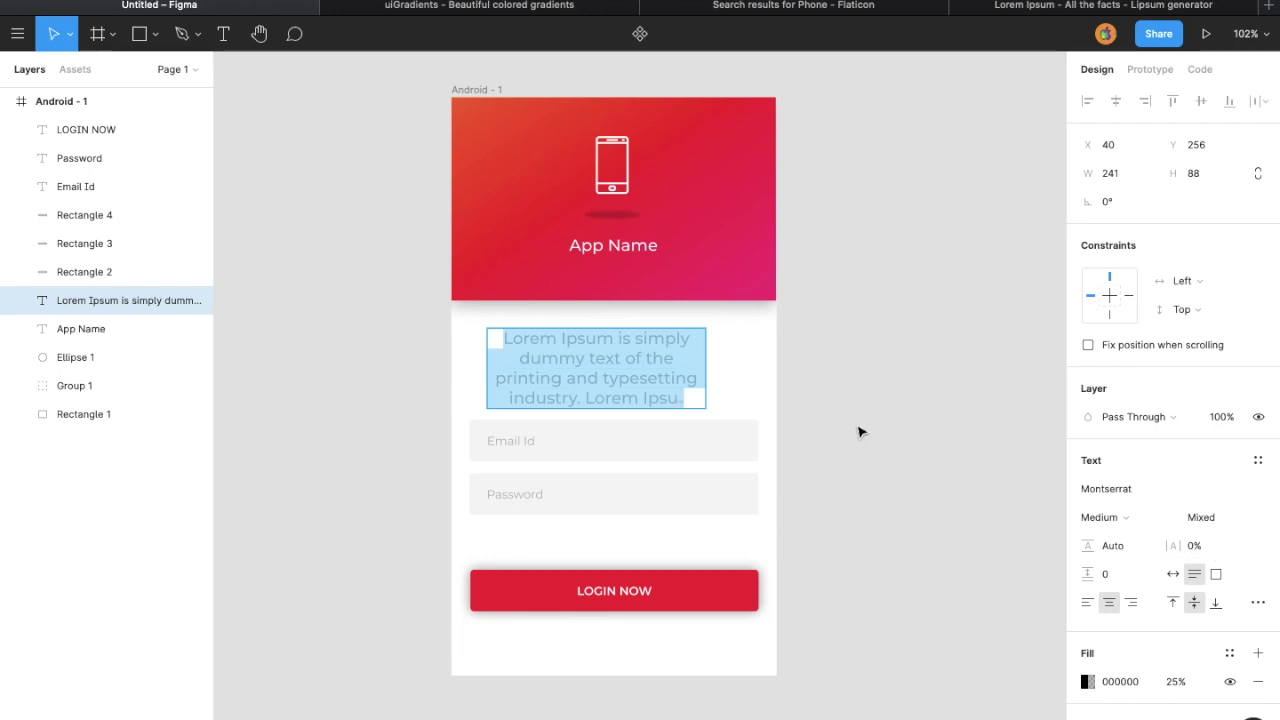
{"action": "type", "text": "14"}
{"action": "key", "text": "Return"}
{"action": "left_click_drag", "start_coordinate": [700, 391], "coordinate": [657, 377]}
{"action": "key", "text": "BackSpace"}
{"action": "key", "text": "Escape"}
Step: Centre the Lorem Ipsum text horizontally, set size 12, and place it below LOGIN NOW
{"action": "left_click", "coordinate": [1116, 101]}
{"action": "left_click", "coordinate": [948, 412]}
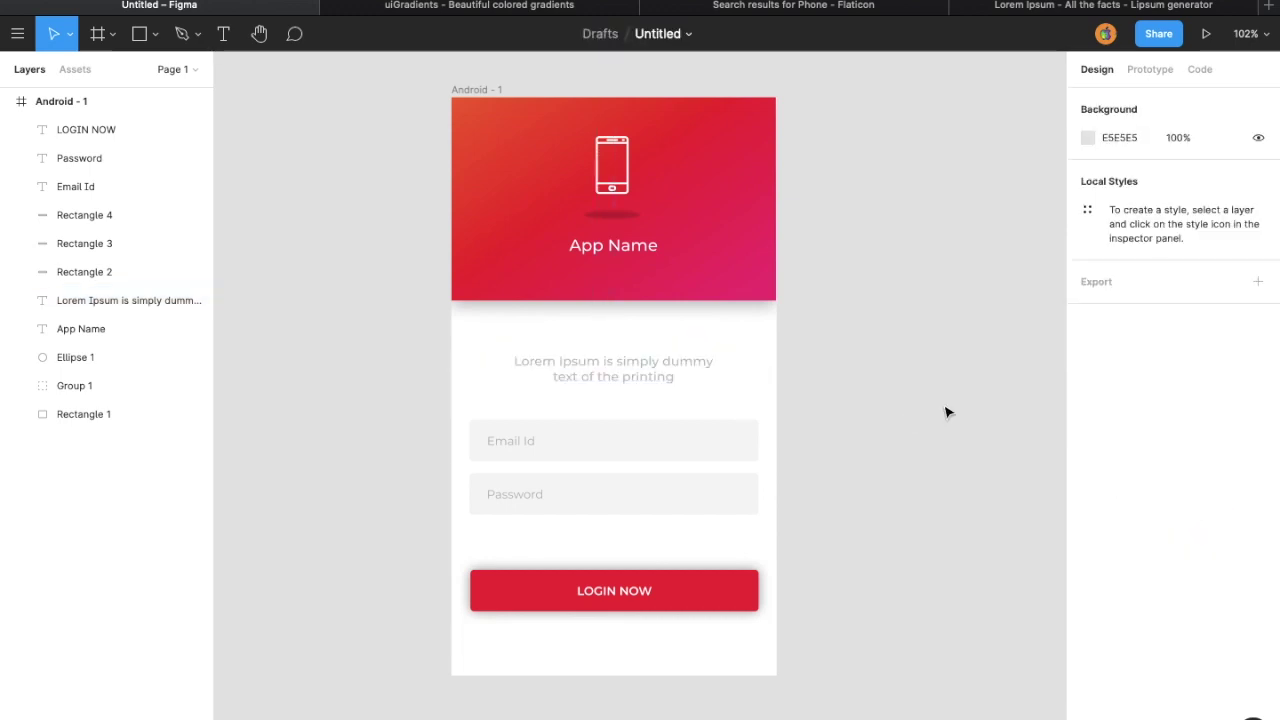
{"action": "left_click", "coordinate": [640, 372]}
{"action": "left_click", "coordinate": [877, 417]}
{"action": "scroll", "coordinate": [877, 417], "scroll_direction": "right", "scroll_amount": 3}
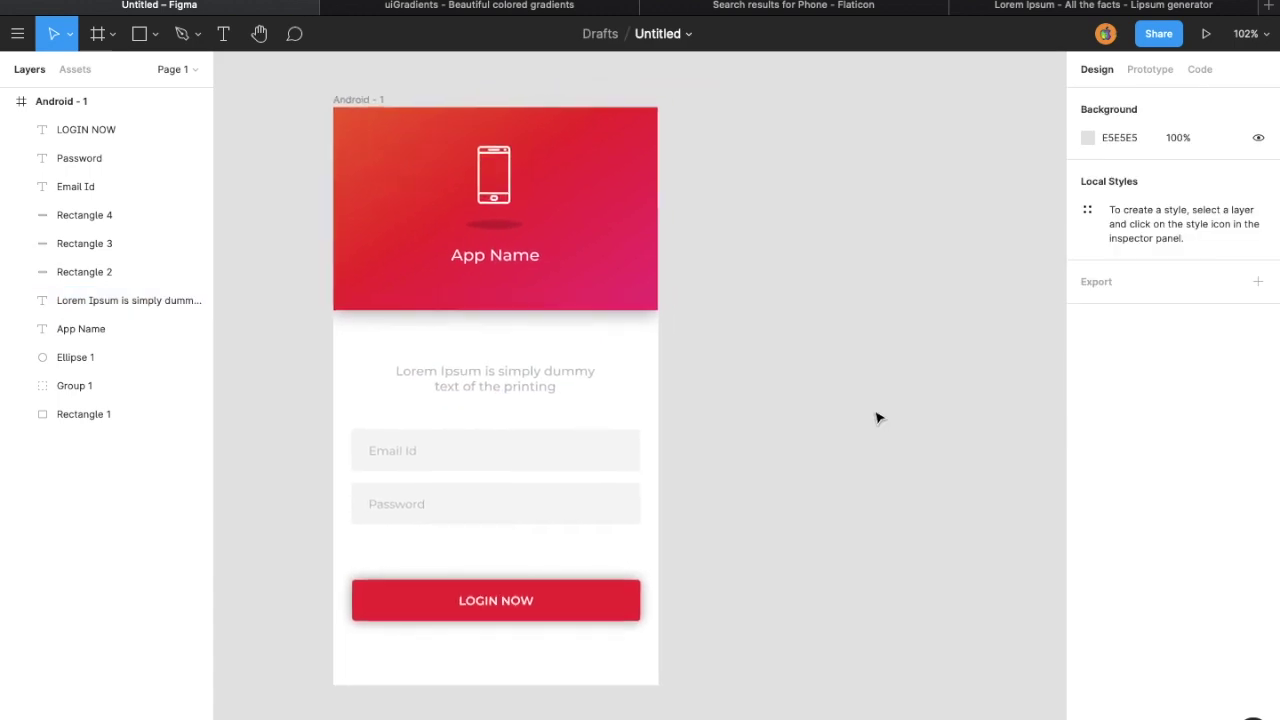
{"action": "left_click", "coordinate": [465, 386]}
{"action": "type", "text": "12"}
{"action": "key", "text": "Return"}
{"action": "left_click", "coordinate": [513, 353]}
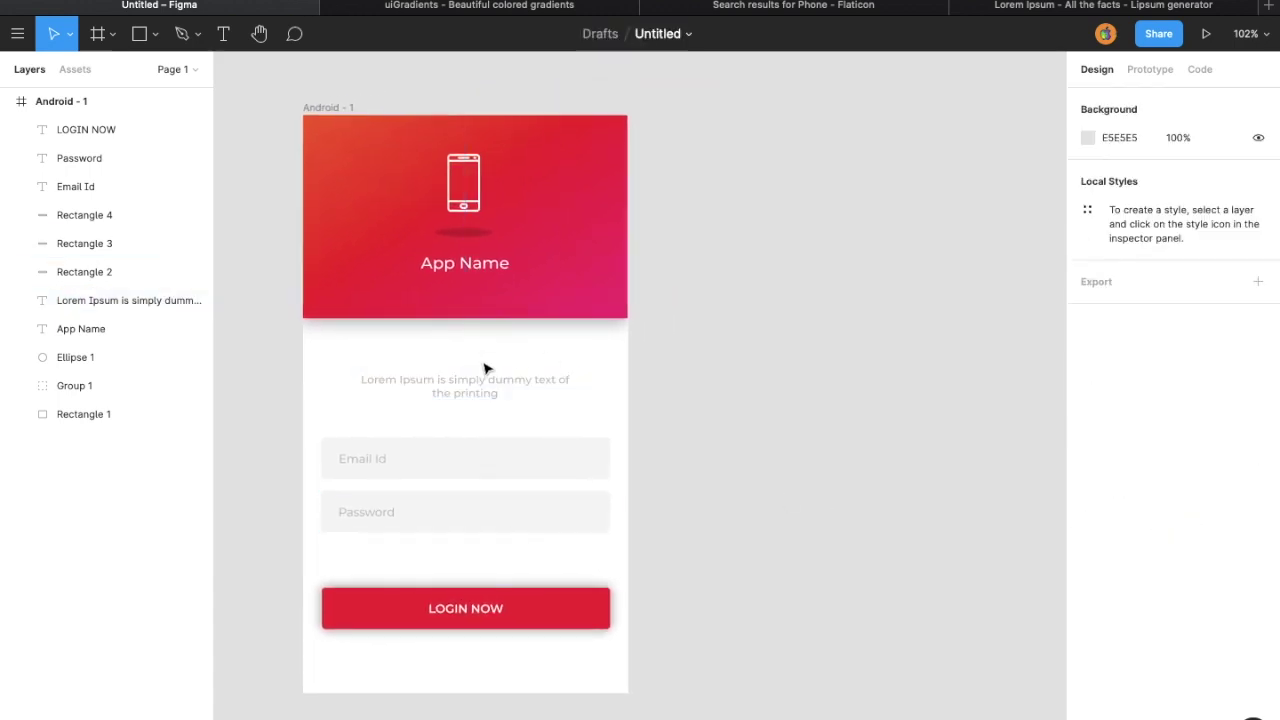
{"action": "mouse_move", "coordinate": [470, 394]}
{"action": "left_mouse_down"}
{"action": "mouse_move", "coordinate": [460, 650]}
{"action": "mouse_move", "coordinate": [480, 645]}
{"action": "left_mouse_up"}
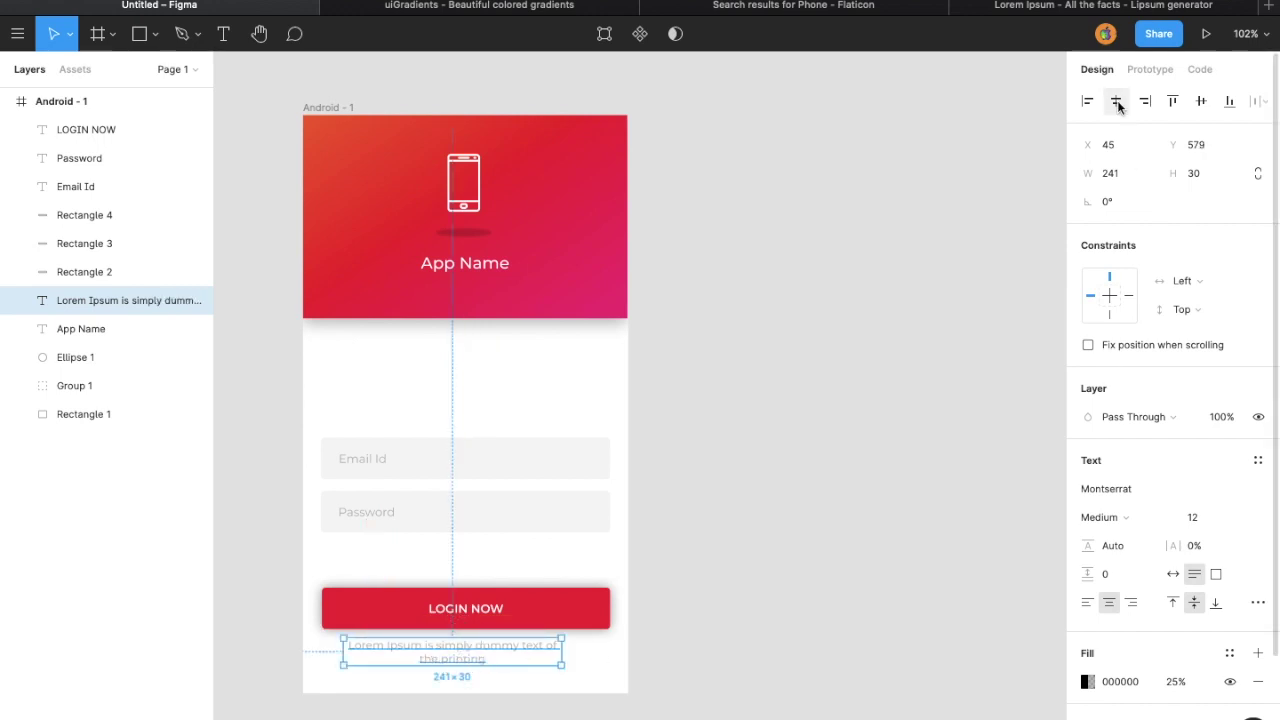
Step: Move the login form elements up about 45 px
{"action": "left_click", "coordinate": [497, 612]}
{"action": "left_click", "coordinate": [566, 617], "text": "shift"}
{"action": "left_click", "coordinate": [371, 523], "text": "shift"}
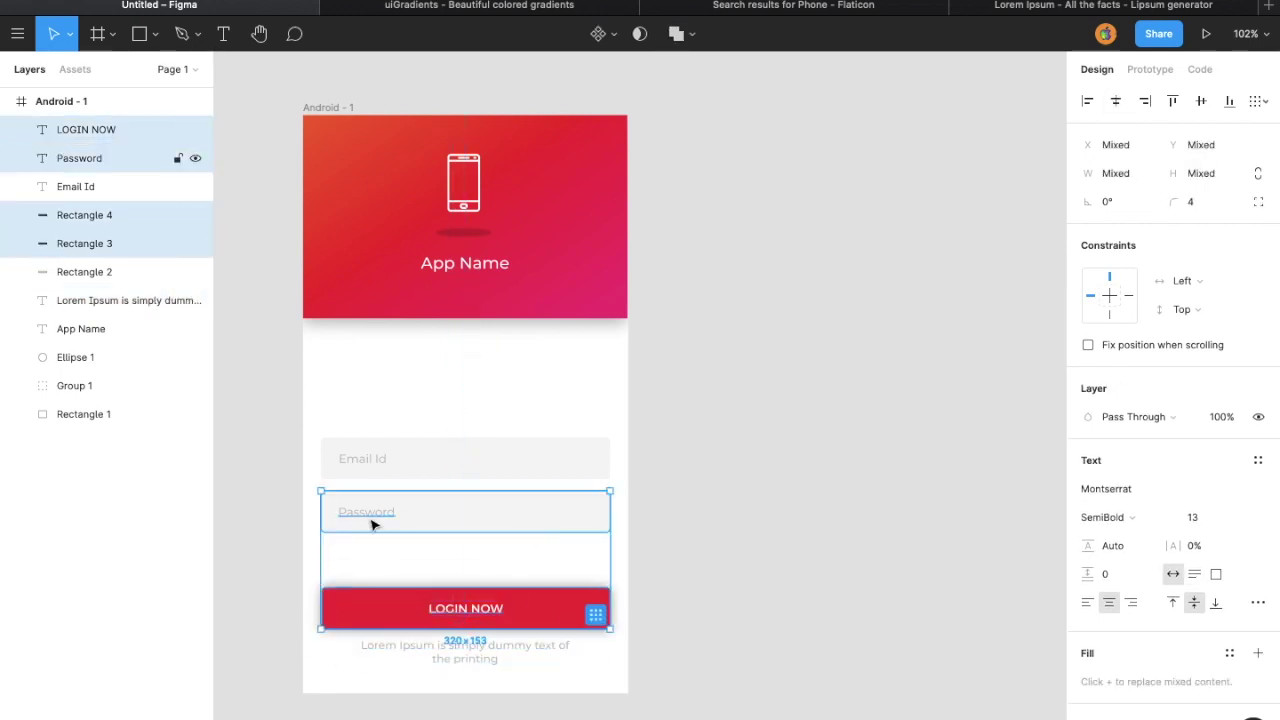
{"action": "left_click", "coordinate": [391, 457], "text": "shift"}
{"action": "left_click", "coordinate": [459, 449], "text": "shift"}
{"action": "left_click", "coordinate": [477, 512], "text": "shift"}
{"action": "left_click_drag", "start_coordinate": [477, 512], "coordinate": [477, 466]}
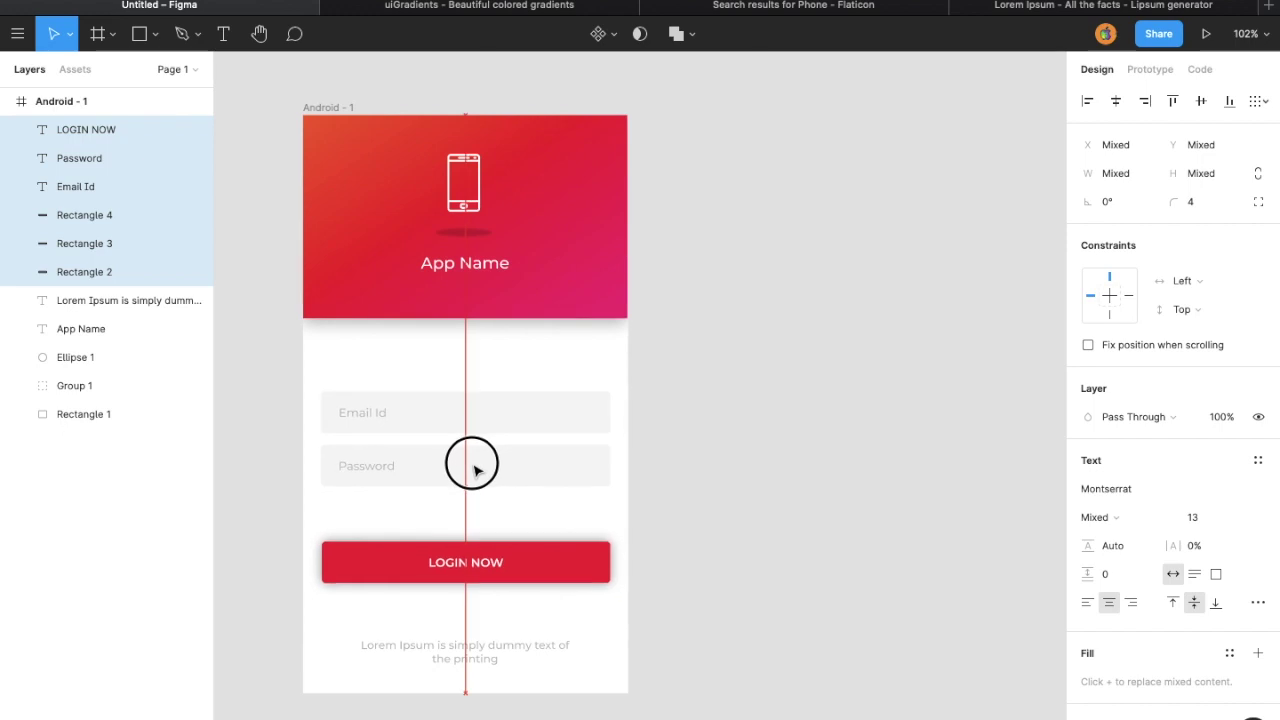
Step: Retype the note below LOGIN NOW as 'By clicking login,you agree to our Terms and conditions'
{"action": "left_click", "coordinate": [465, 650]}
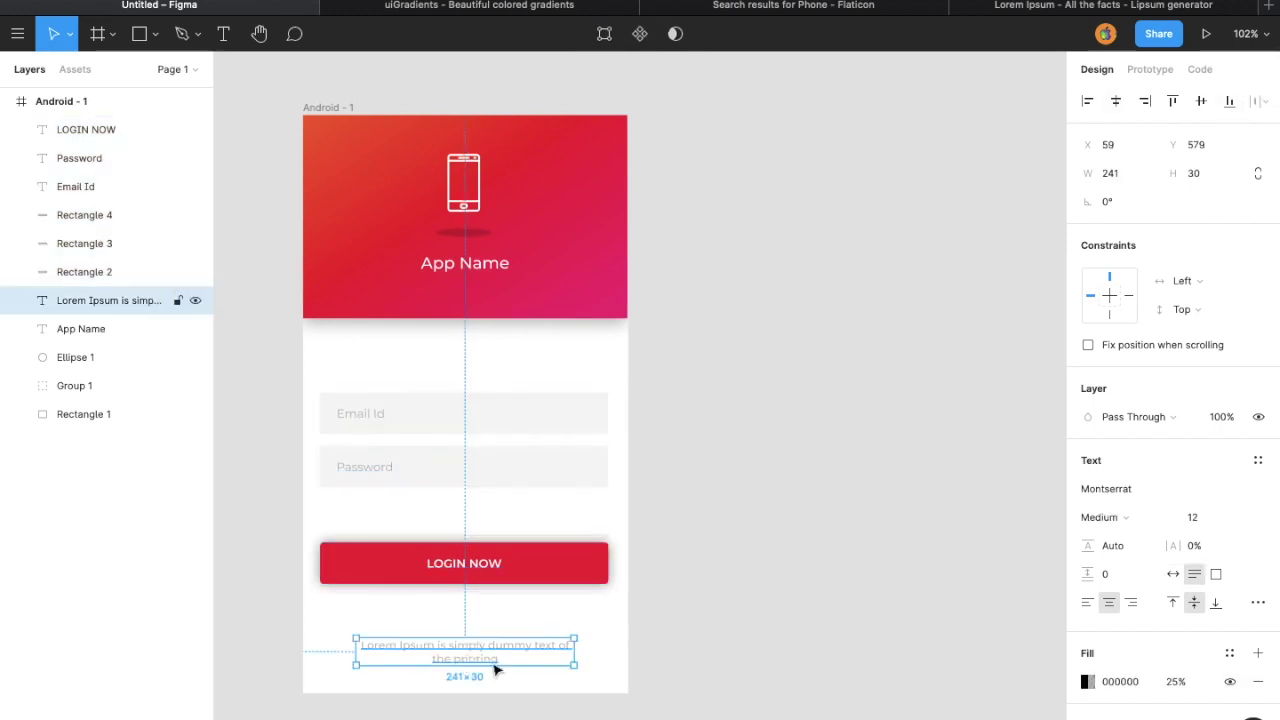
{"action": "left_click_drag", "start_coordinate": [487, 653], "coordinate": [480, 614]}
{"action": "double_click", "coordinate": [471, 620]}
{"action": "type", "text": "By clicking login,you agree to ou"}
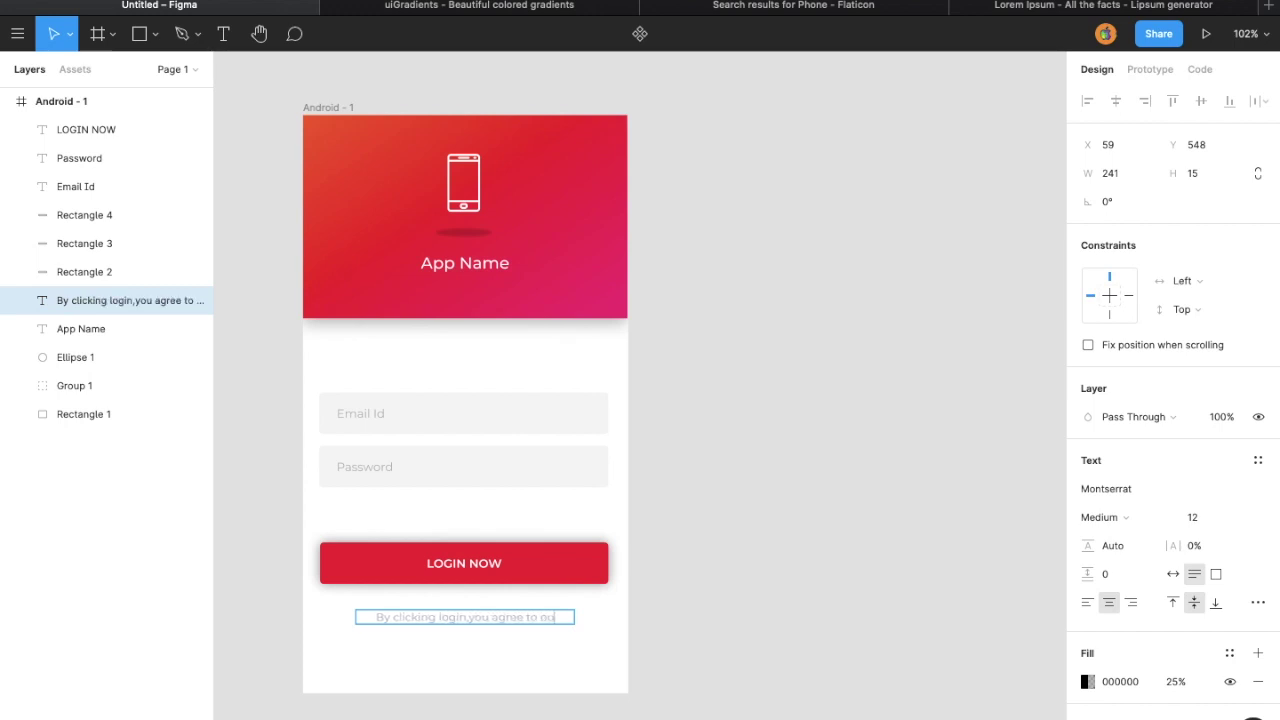
{"action": "type", "text": "s and conditions"}
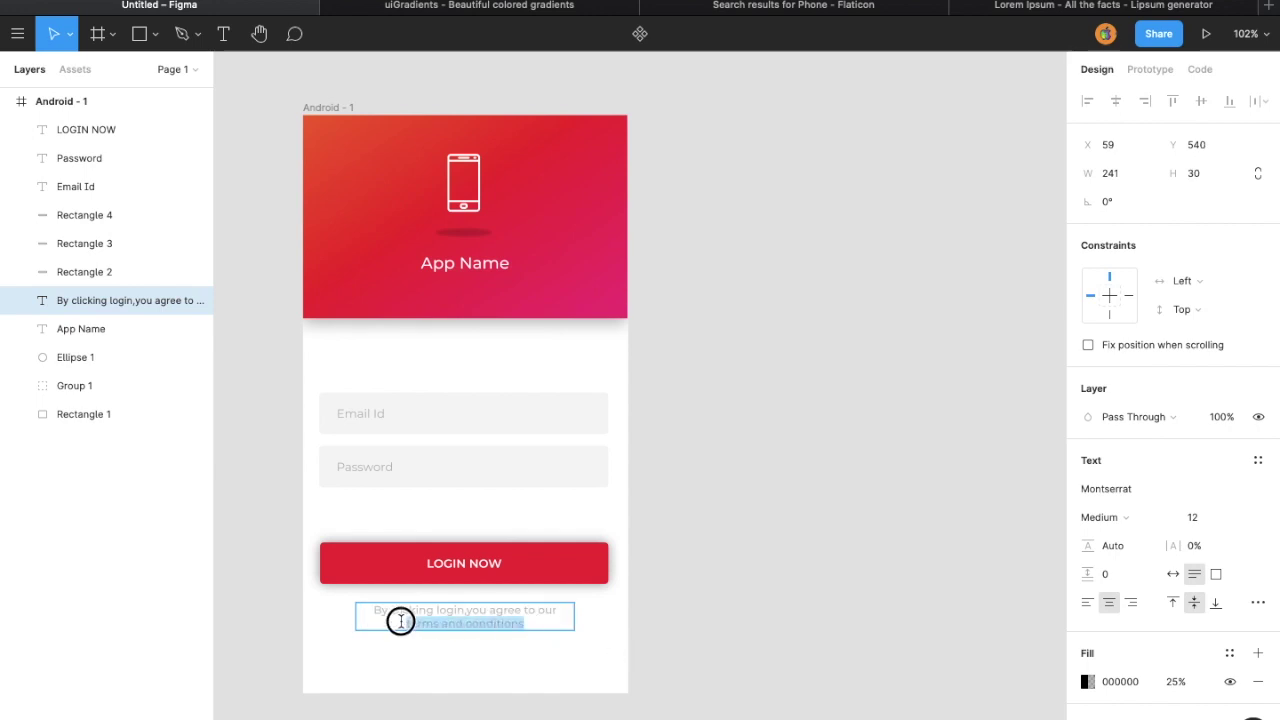
Step: Colour 'Terms and conditions' blue 0657B6 at full opacity
{"action": "left_click", "coordinate": [1087, 681]}
{"action": "mouse_move", "coordinate": [945, 574]}
{"action": "left_mouse_down"}
{"action": "mouse_move", "coordinate": [1048, 574]}
{"action": "mouse_move", "coordinate": [990, 548]}
{"action": "left_mouse_up"}
{"action": "left_click", "coordinate": [938, 548]}
{"action": "left_click", "coordinate": [1013, 463]}
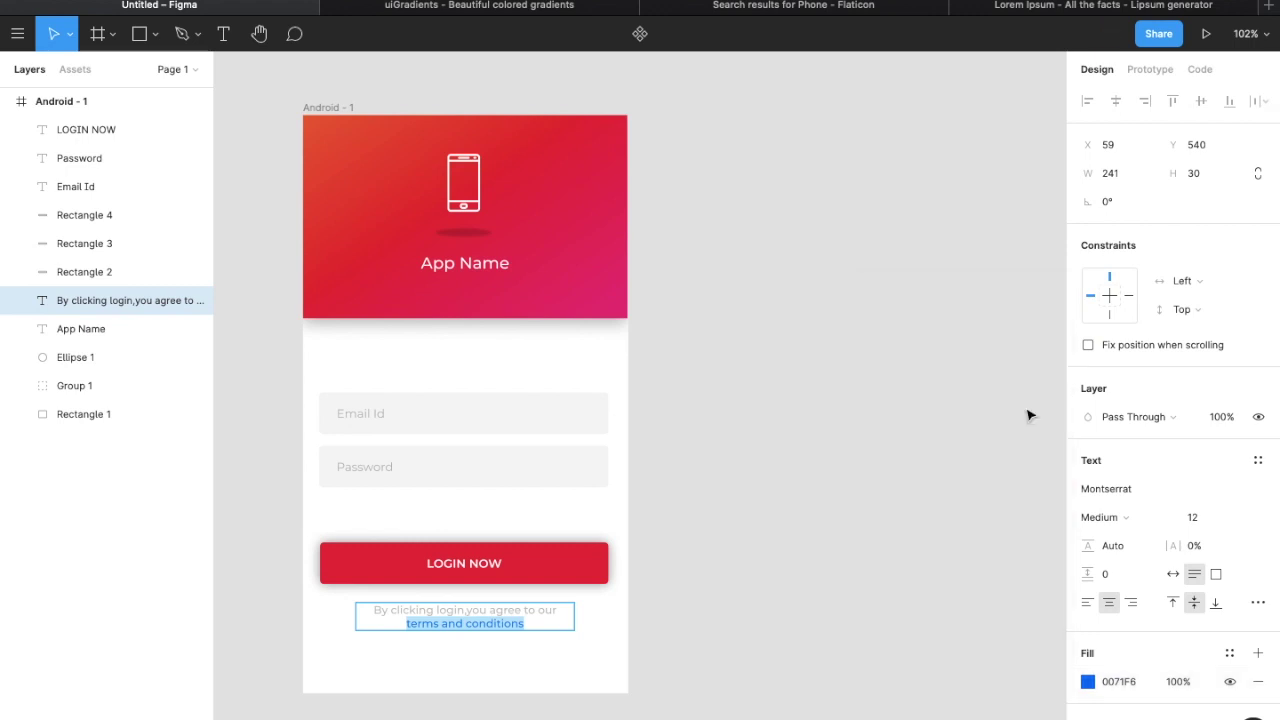
{"action": "left_click", "coordinate": [1059, 378]}
{"action": "left_click", "coordinate": [1049, 298]}
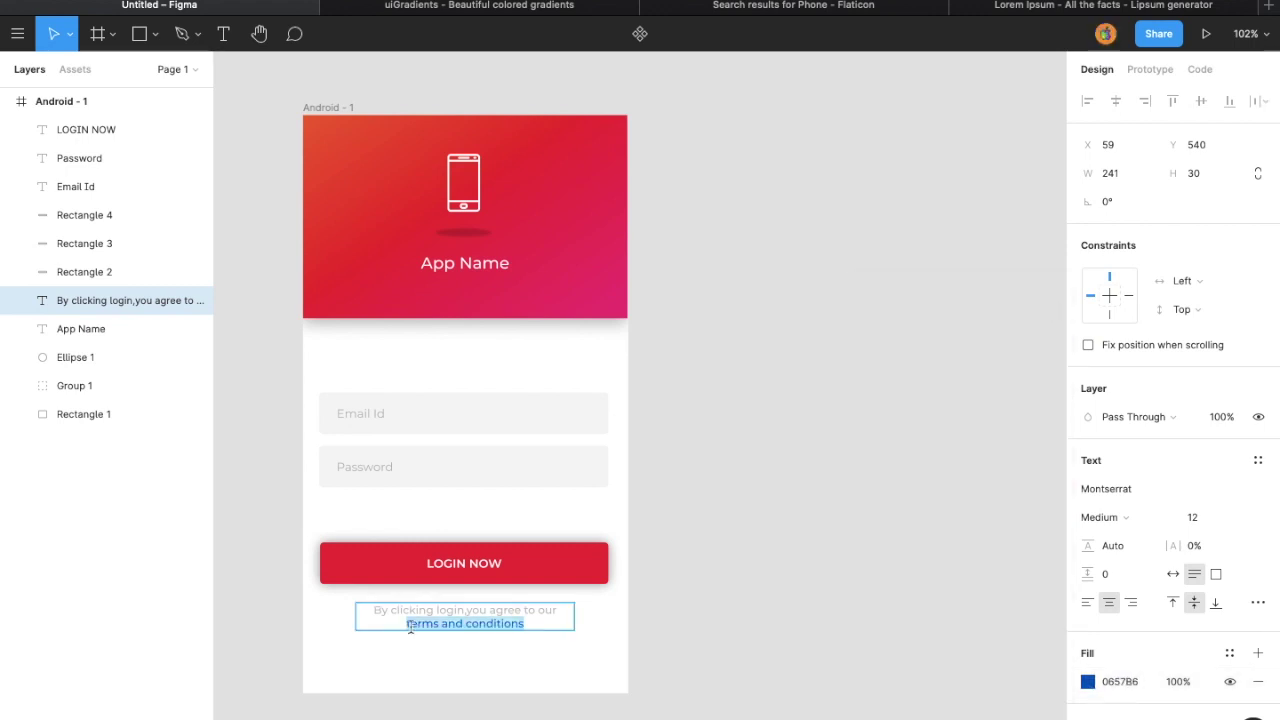
{"action": "type", "text": "T"}
{"action": "left_click", "coordinate": [497, 617]}
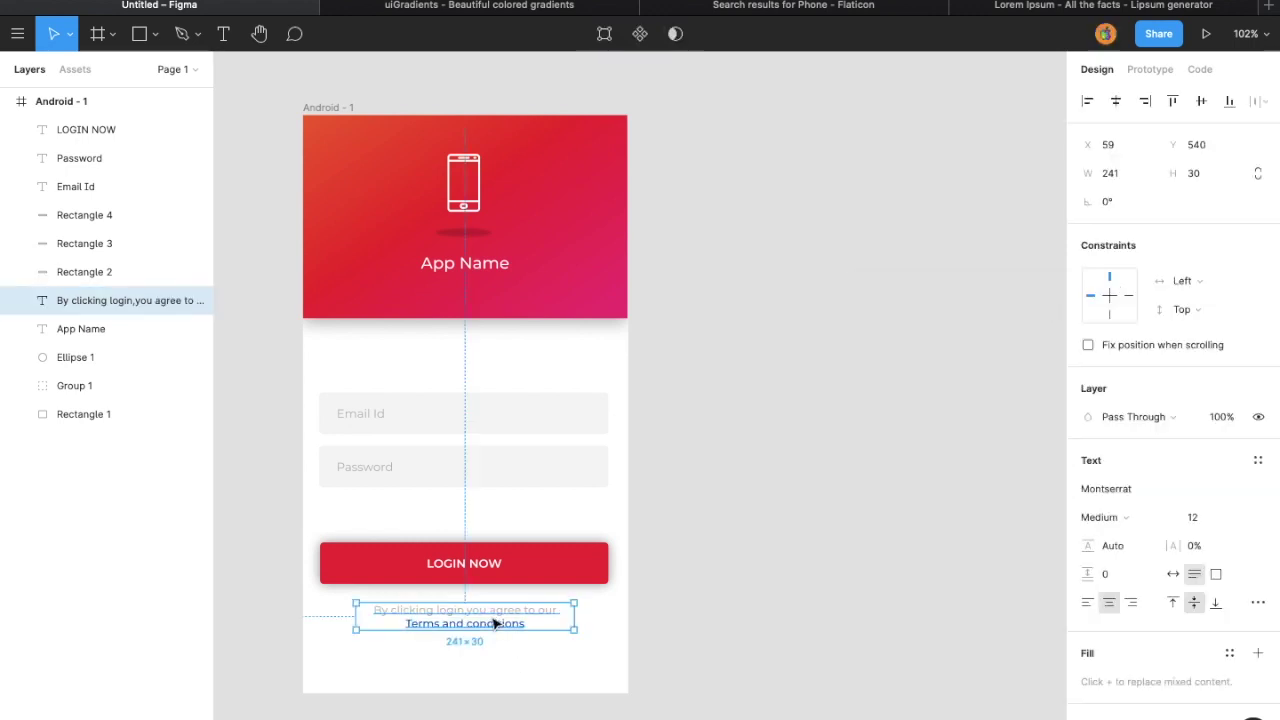
{"action": "left_click", "coordinate": [606, 571]}
{"action": "key", "text": "Escape"}
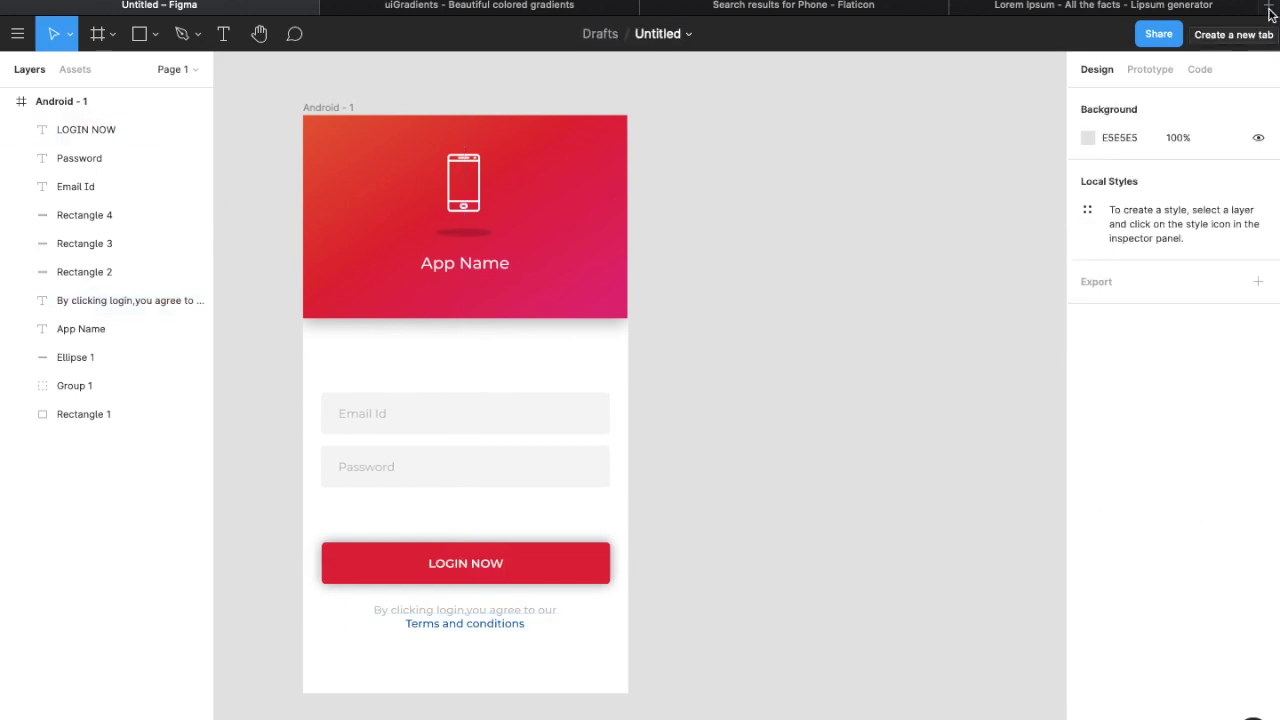
Step: Download a free envelope icon from the Flaticon email results
{"action": "left_click", "coordinate": [829, 5]}
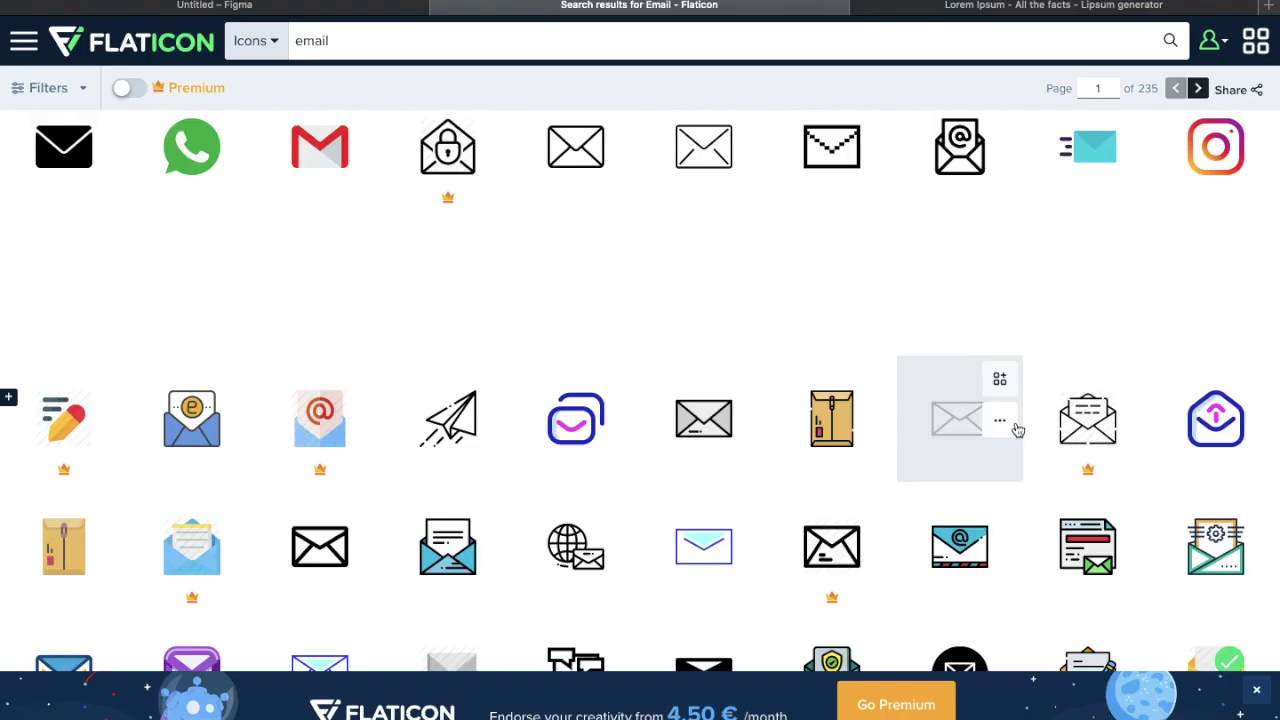
{"action": "left_click", "coordinate": [997, 419]}
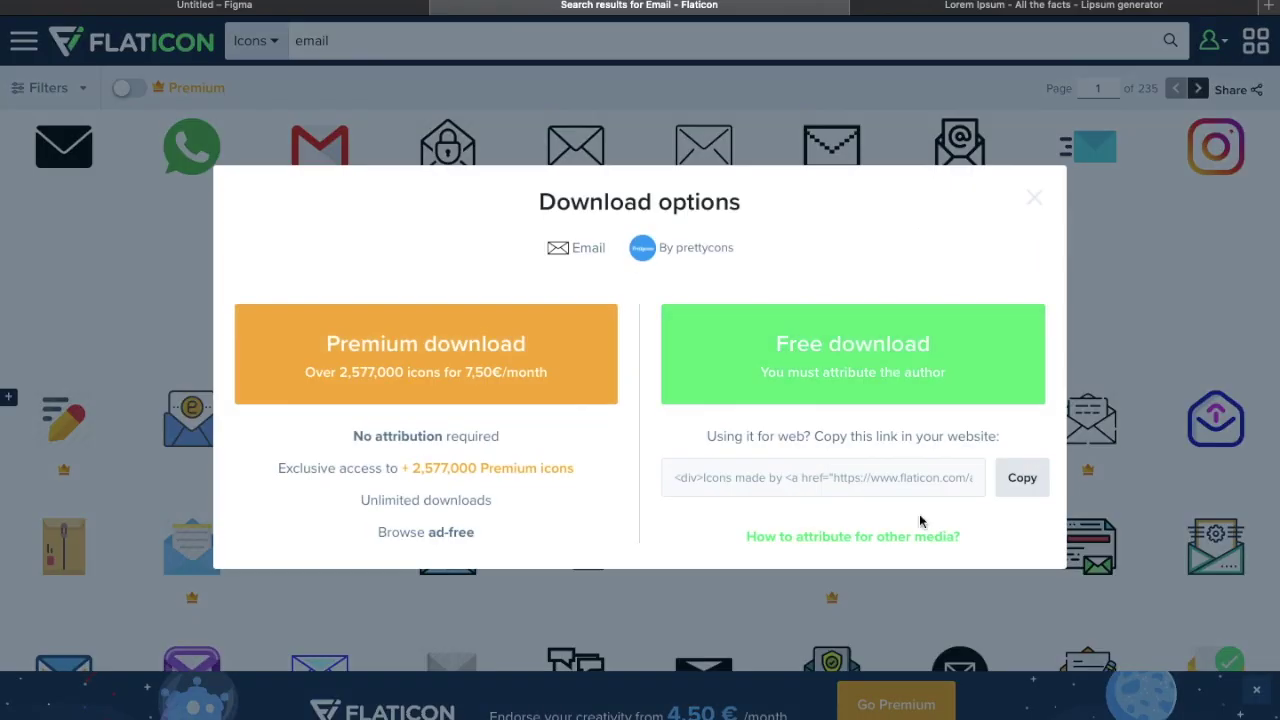
{"action": "left_click", "coordinate": [951, 305]}
{"action": "left_click", "coordinate": [1041, 184]}
Step: Search Flaticon for password and download a free padlock icon, then return to Figma
{"action": "double_click", "coordinate": [324, 42]}
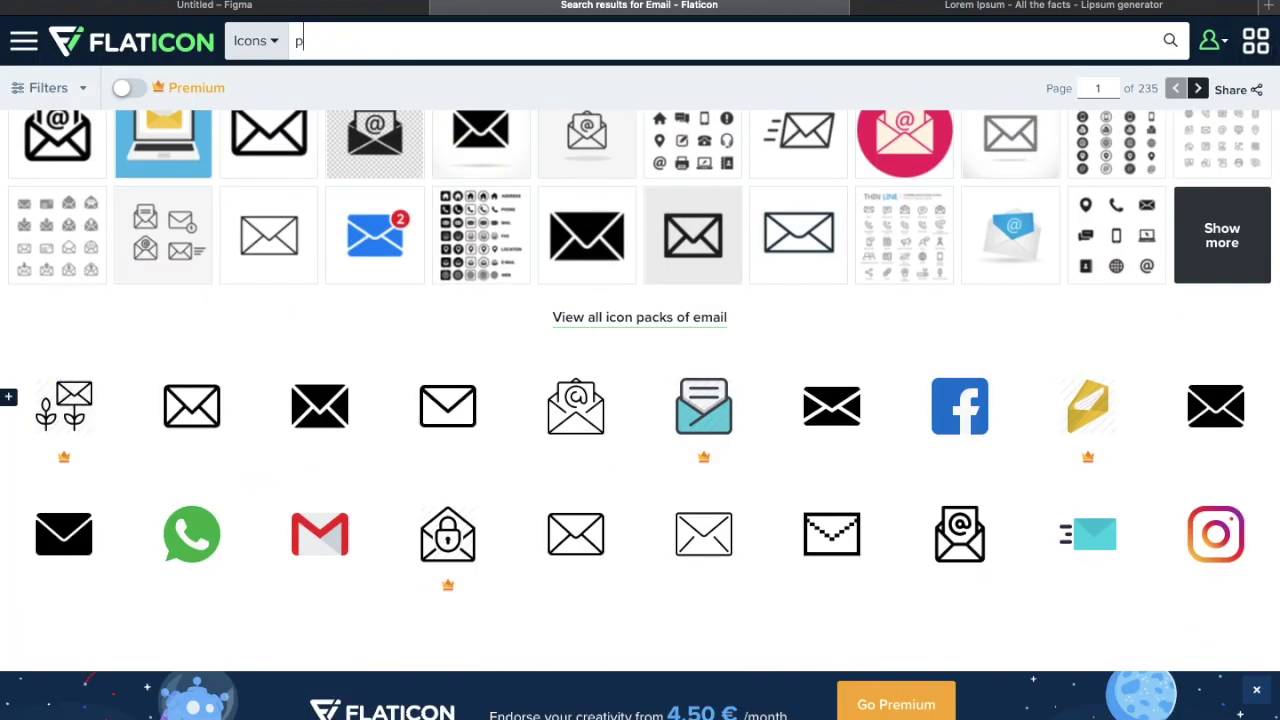
{"action": "type", "text": "assword"}
{"action": "left_click", "coordinate": [266, 86]}
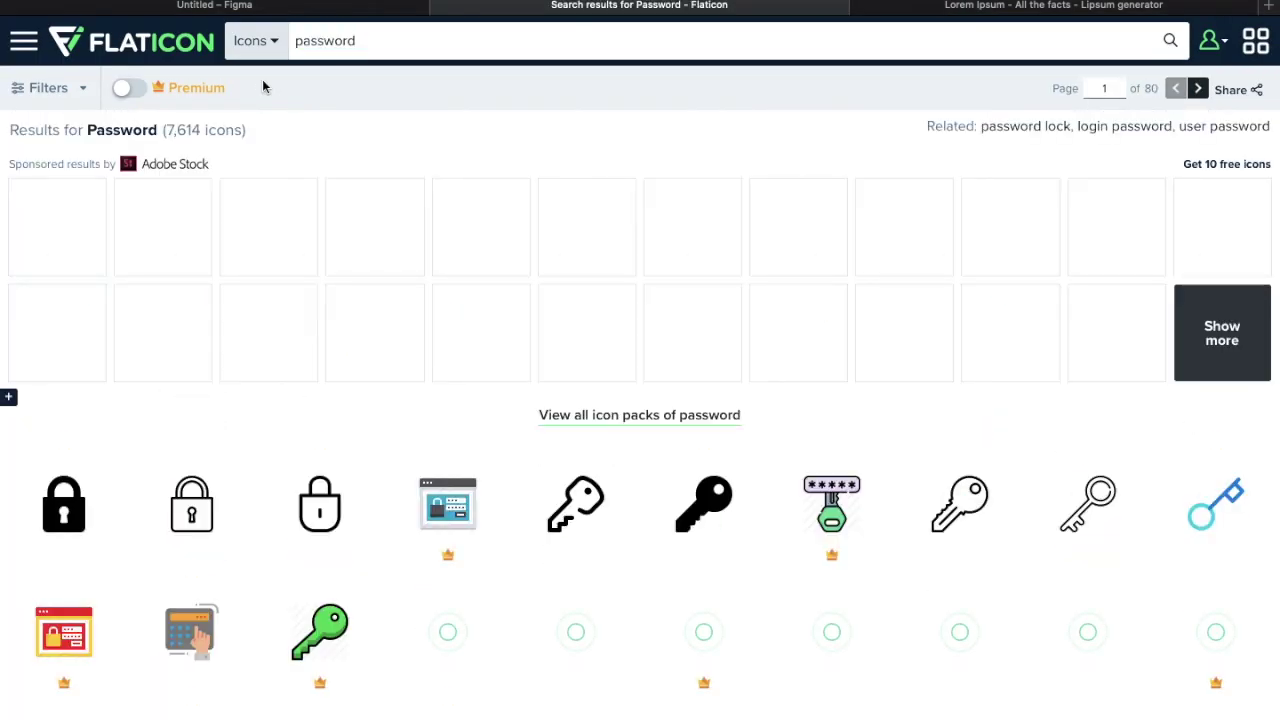
{"action": "left_click", "coordinate": [234, 511]}
{"action": "left_click", "coordinate": [186, 634]}
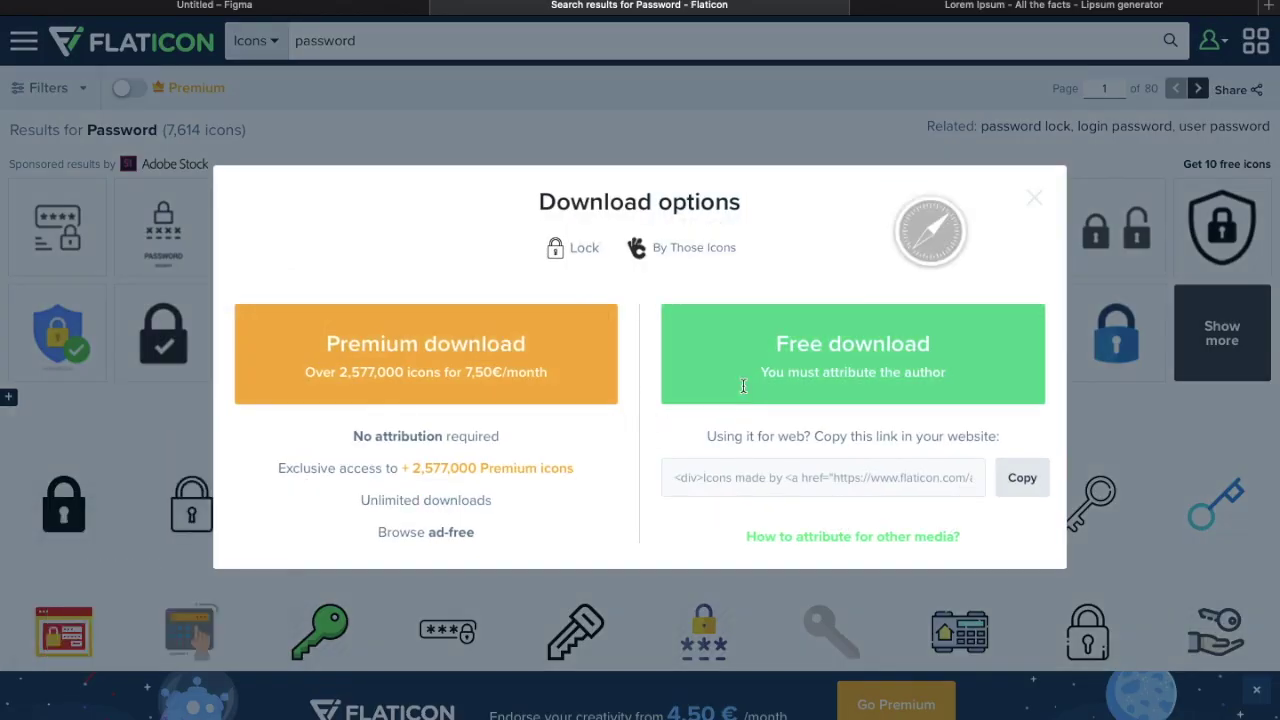
{"action": "left_click", "coordinate": [1034, 198]}
{"action": "key", "text": "ctrl+shift+Tab"}
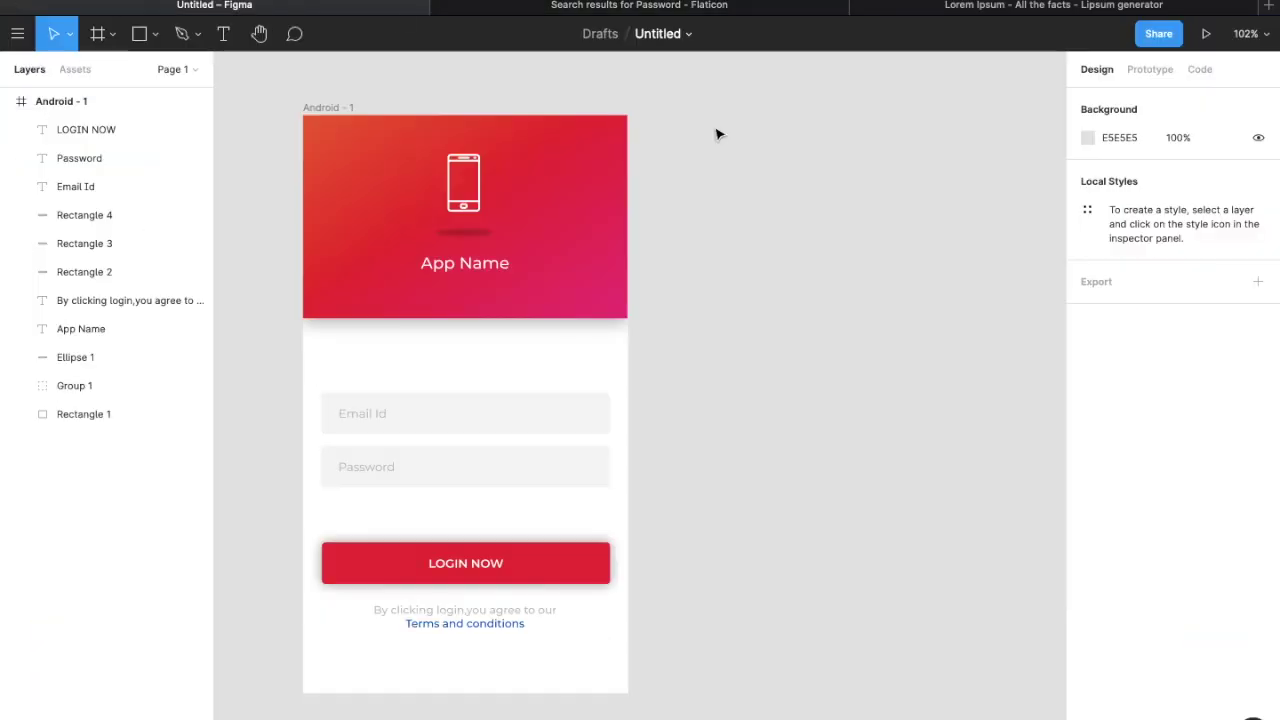
Step: Import the downloaded envelope and lock icons, resize both to 100×100, and group the envelope
{"action": "left_click_drag", "start_coordinate": [1052, 92], "coordinate": [822, 150]}
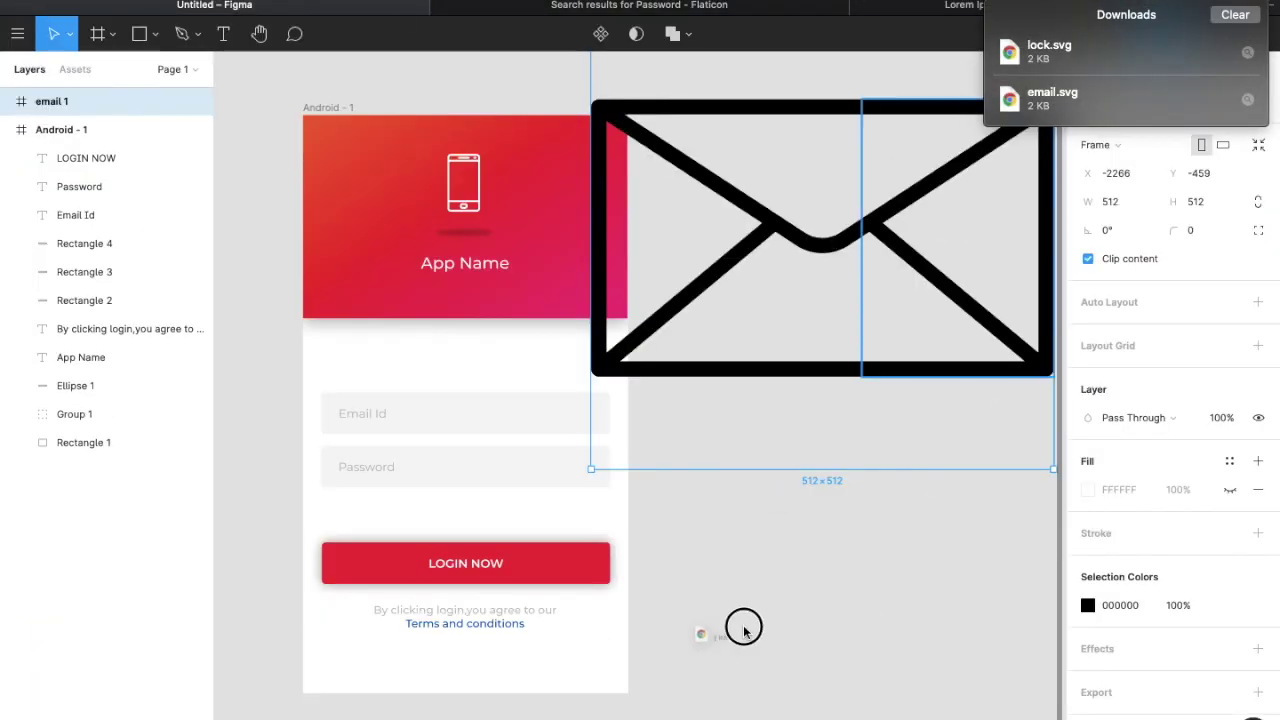
{"action": "left_click_drag", "start_coordinate": [1049, 45], "coordinate": [757, 620]}
{"action": "left_click", "coordinate": [1258, 201]}
{"action": "left_click", "coordinate": [1110, 201]}
{"action": "type", "text": "100"}
{"action": "key", "text": "Return"}
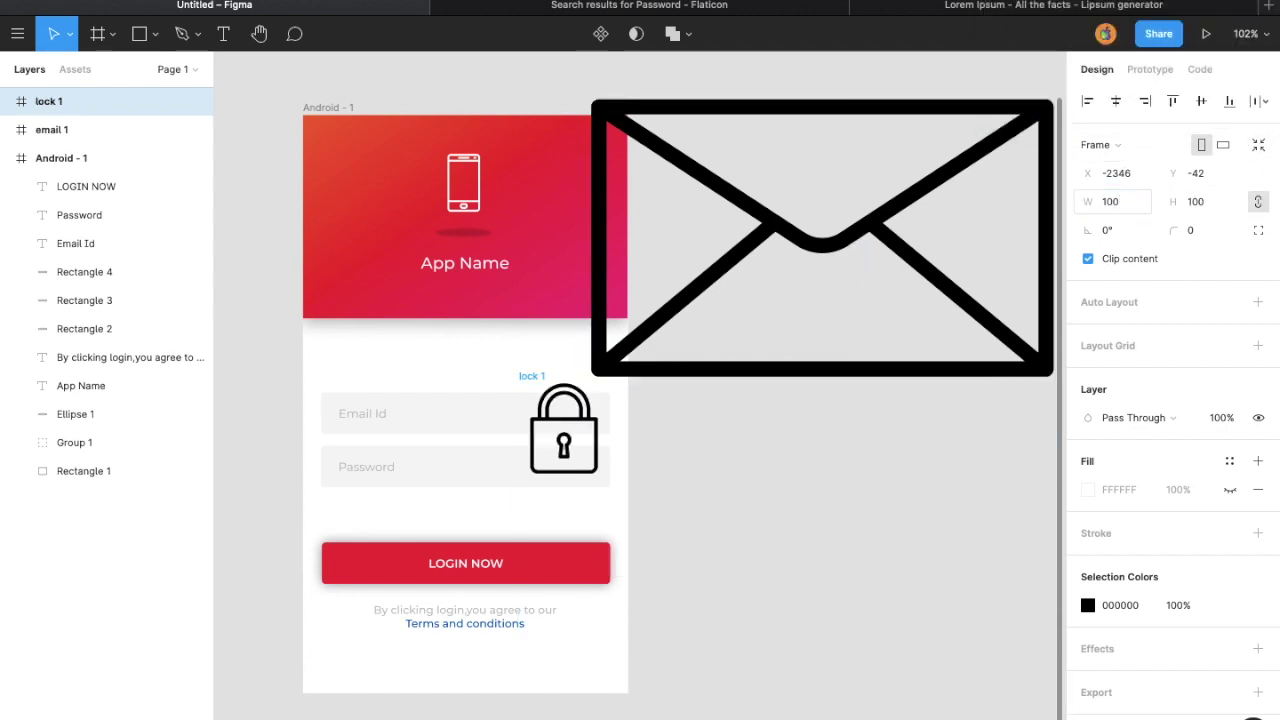
{"action": "left_click", "coordinate": [52, 130]}
{"action": "type", "text": "00"}
{"action": "key", "text": "Return"}
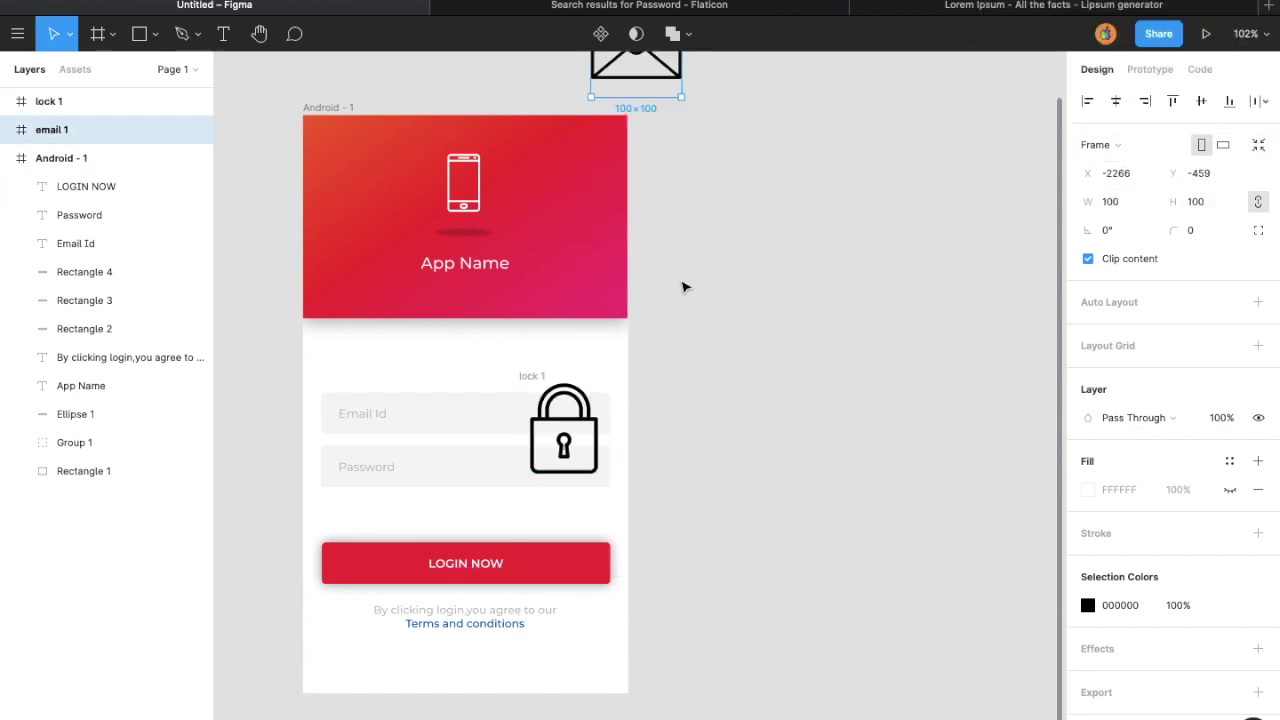
{"action": "key", "text": "ctrl+g"}
Step: Group the lock icon, place it at the Password field's right end, and move both icon groups into Android - 1
{"action": "left_click", "coordinate": [60, 101]}
{"action": "key", "text": "ctrl+g"}
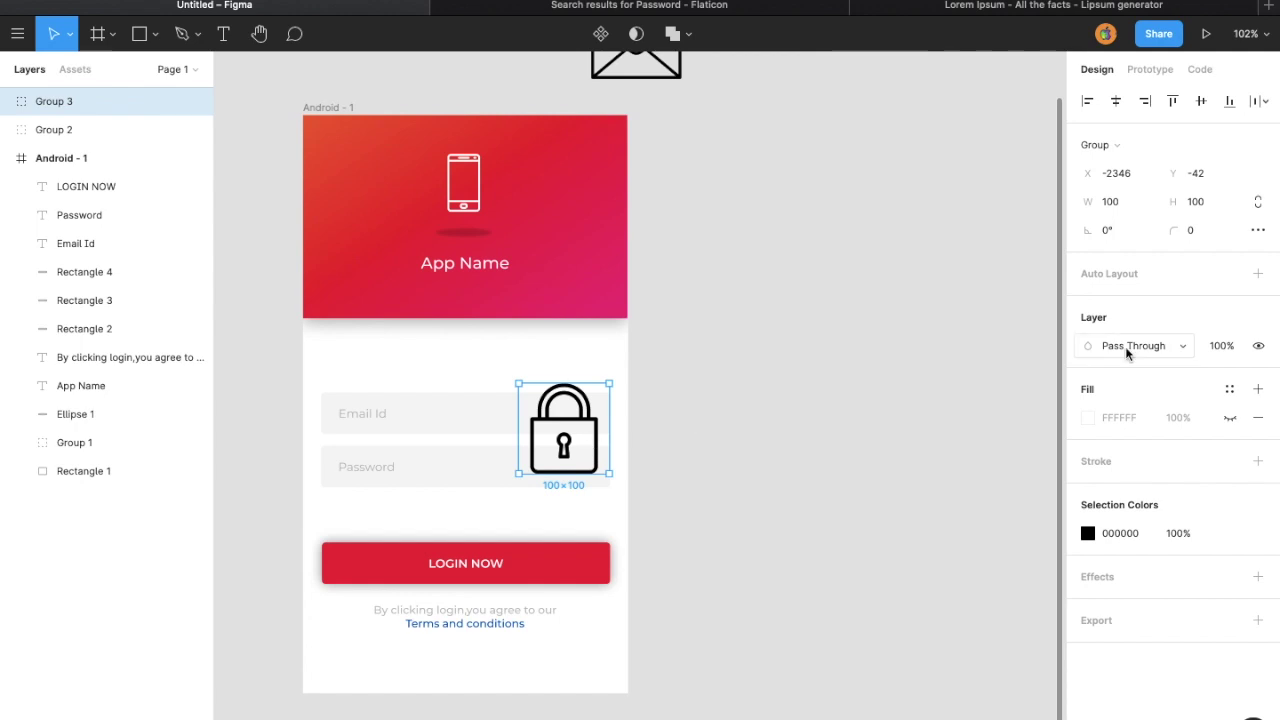
{"action": "type", "text": "24"}
{"action": "key", "text": "Return"}
{"action": "left_click_drag", "start_coordinate": [530, 396], "coordinate": [590, 470]}
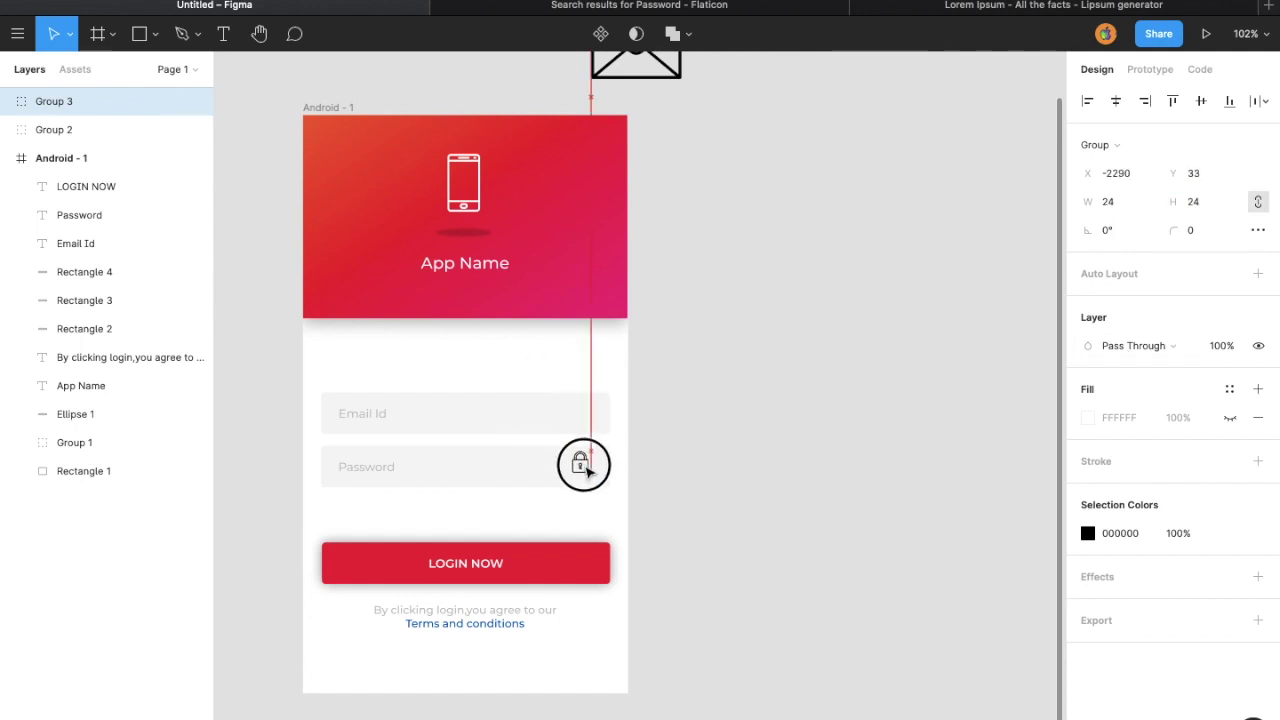
{"action": "left_click_drag", "start_coordinate": [68, 104], "coordinate": [80, 150]}
{"action": "left_click", "coordinate": [60, 101]}
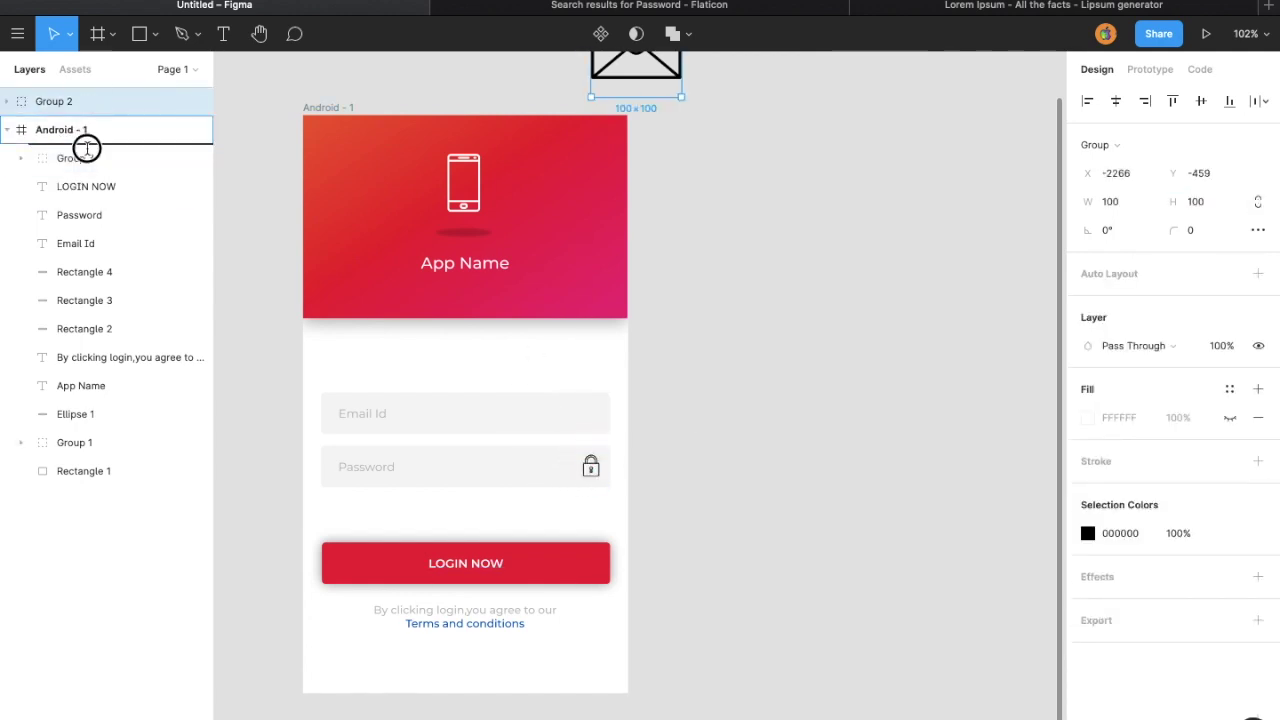
{"action": "left_click_drag", "start_coordinate": [613, 72], "coordinate": [531, 371]}
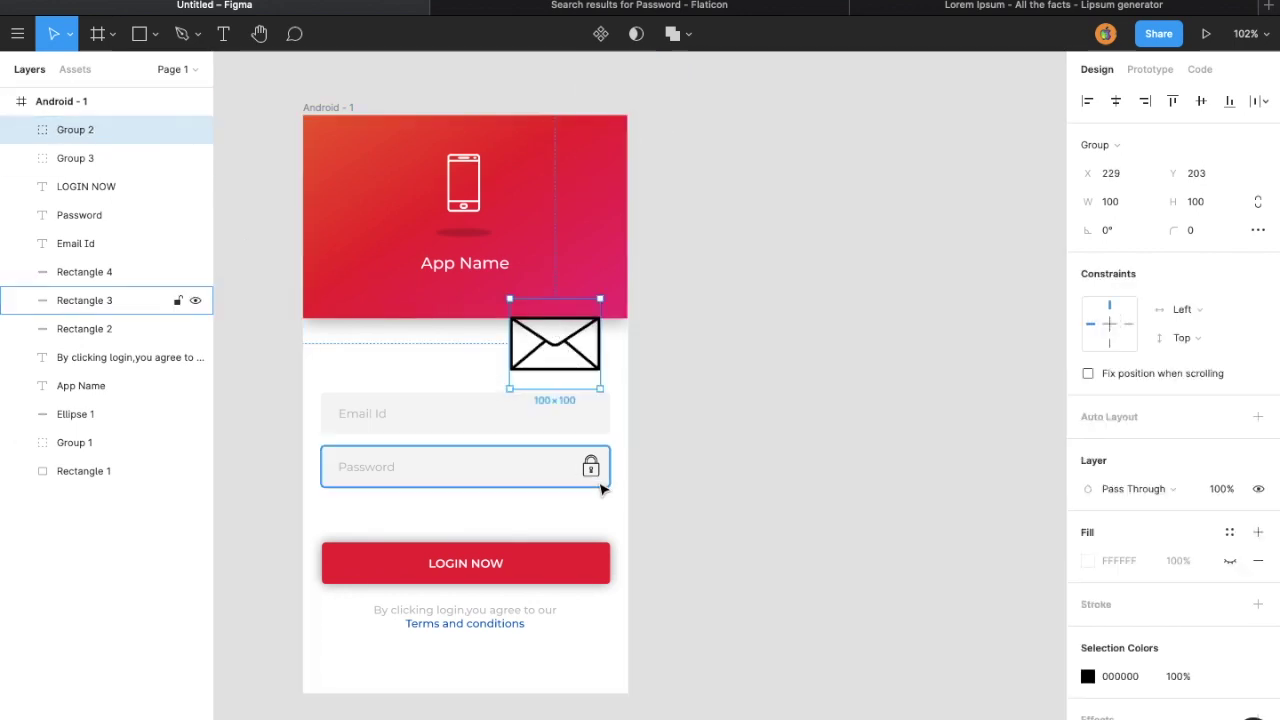
{"action": "scroll", "coordinate": [560, 466], "scroll_direction": "up", "scroll_amount": 5}
Step: Nudge the lock icon slightly left and fade it to 15% opacity
{"action": "left_click", "coordinate": [910, 432]}
{"action": "left_click_drag", "start_coordinate": [910, 432], "coordinate": [900, 434]}
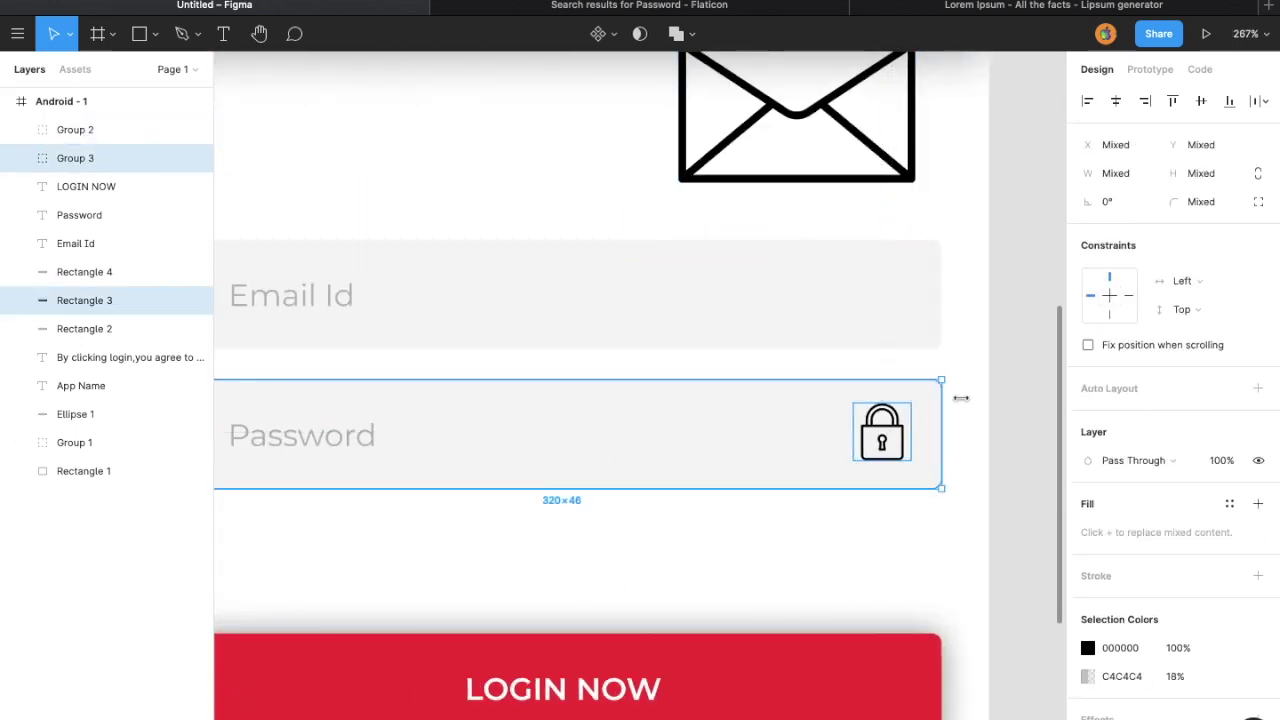
{"action": "scroll", "coordinate": [1069, 574], "scroll_direction": "down", "scroll_amount": 3}
{"action": "left_click", "coordinate": [1176, 606]}
{"action": "type", "text": "15"}
{"action": "key", "text": "Return"}
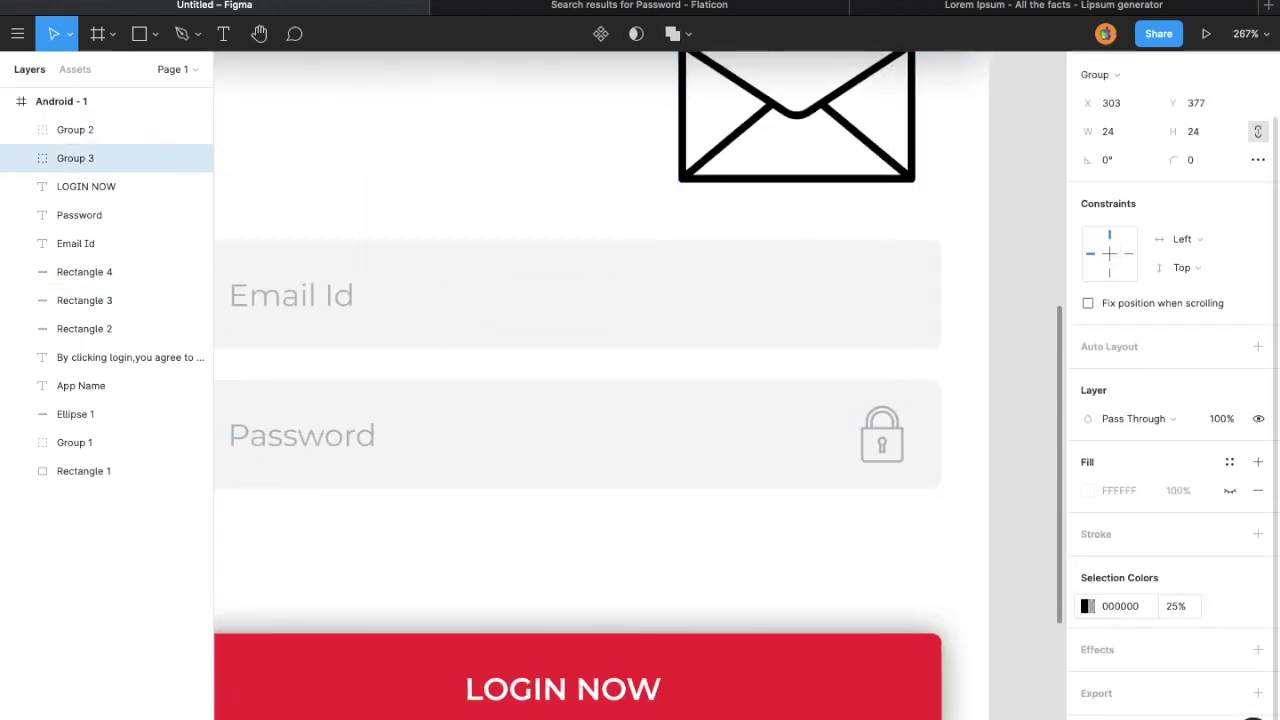
{"action": "left_click", "coordinate": [968, 583]}
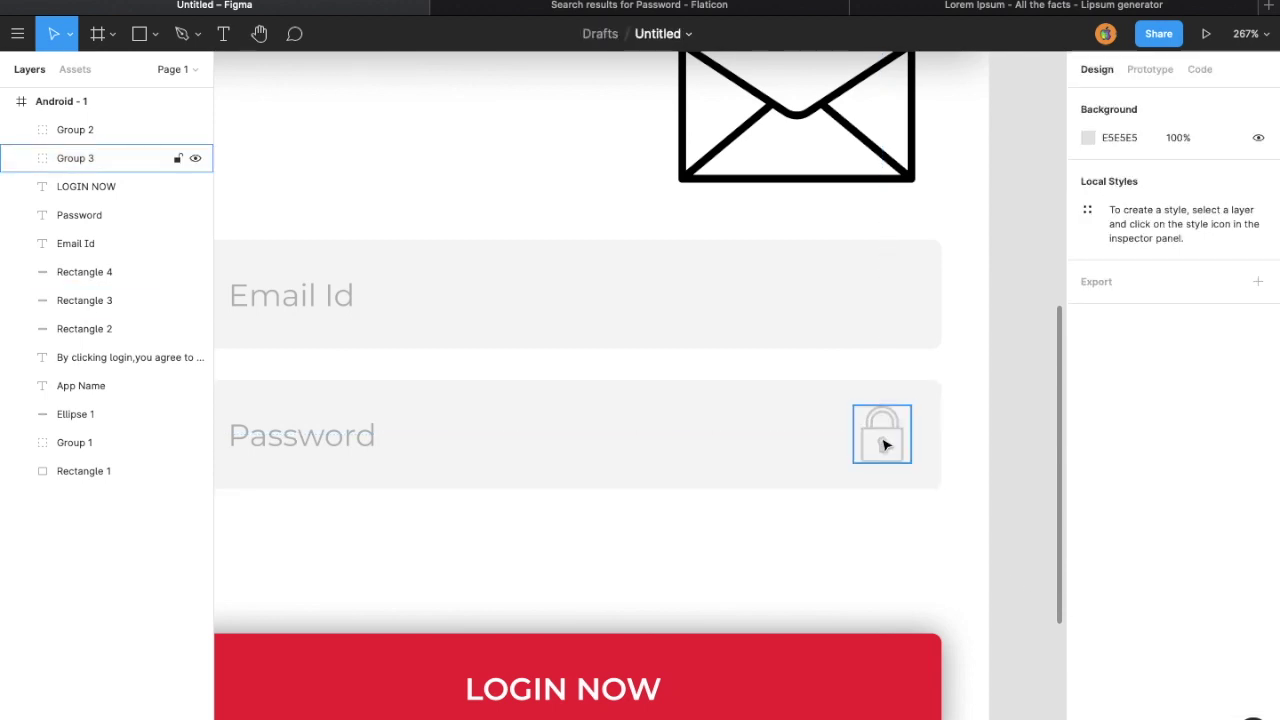
Step: Resize the lock icon to 20×20 and centre it vertically in the Password field
{"action": "left_click", "coordinate": [884, 440]}
{"action": "left_click", "coordinate": [1133, 202]}
{"action": "type", "text": "20"}
{"action": "key", "text": "Return"}
{"action": "left_click", "coordinate": [888, 463], "text": "shift"}
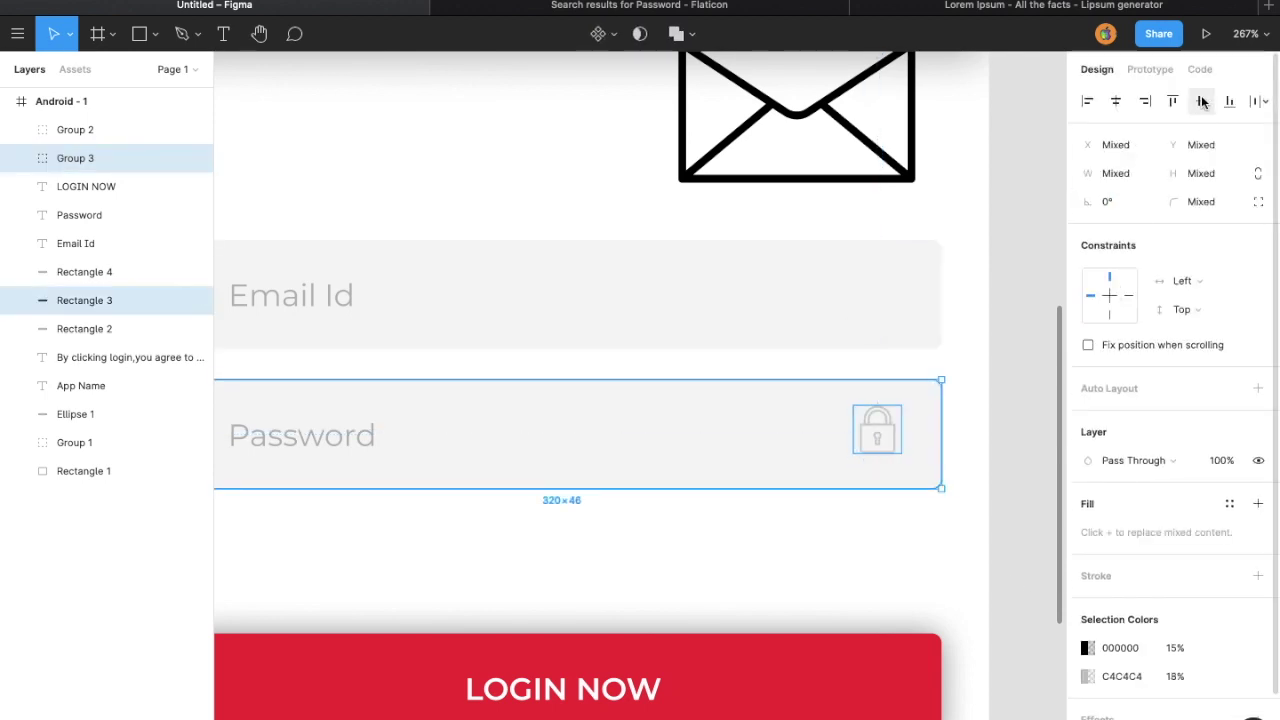
{"action": "left_click", "coordinate": [811, 520]}
{"action": "left_click", "coordinate": [865, 432]}
{"action": "left_click_drag", "start_coordinate": [858, 430], "coordinate": [863, 431]}
{"action": "left_click", "coordinate": [726, 523]}
Step: Recheck the lock icon's width and its alignment against the Password field
{"action": "scroll", "coordinate": [726, 523], "scroll_direction": "down", "scroll_amount": 3}
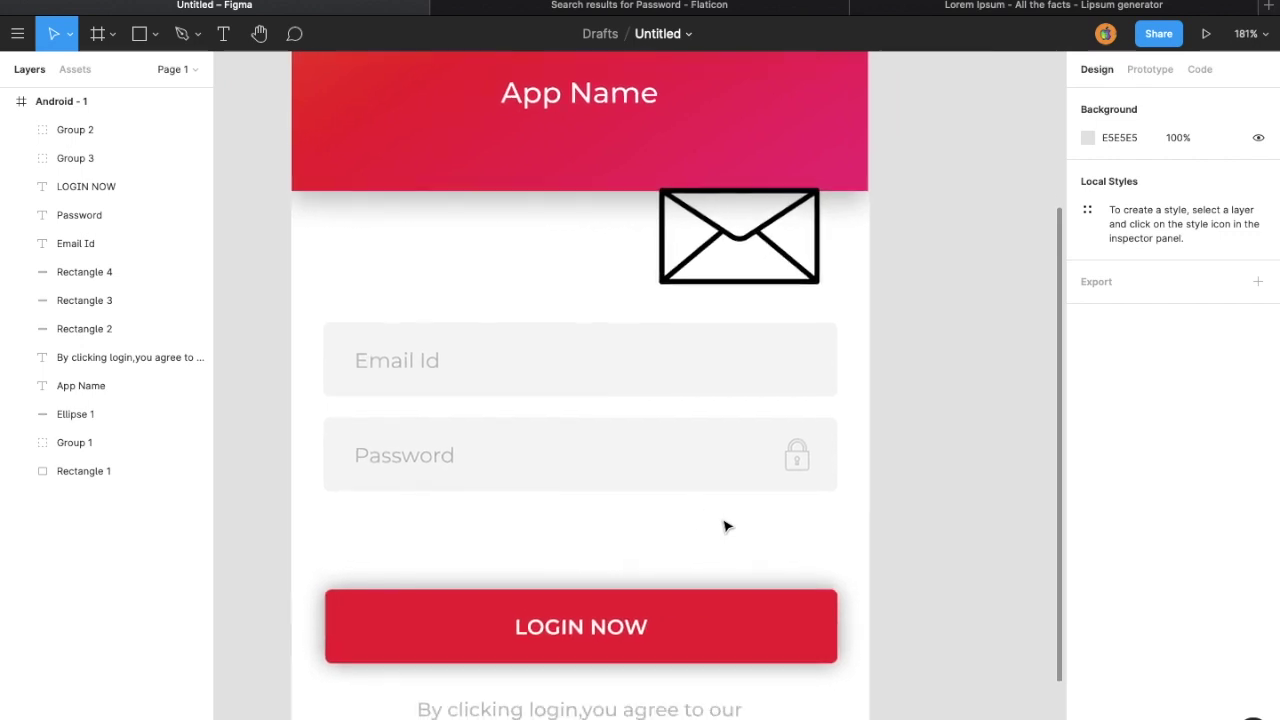
{"action": "left_click", "coordinate": [797, 457]}
{"action": "left_click", "coordinate": [1133, 204]}
{"action": "left_click", "coordinate": [803, 486], "text": "shift"}
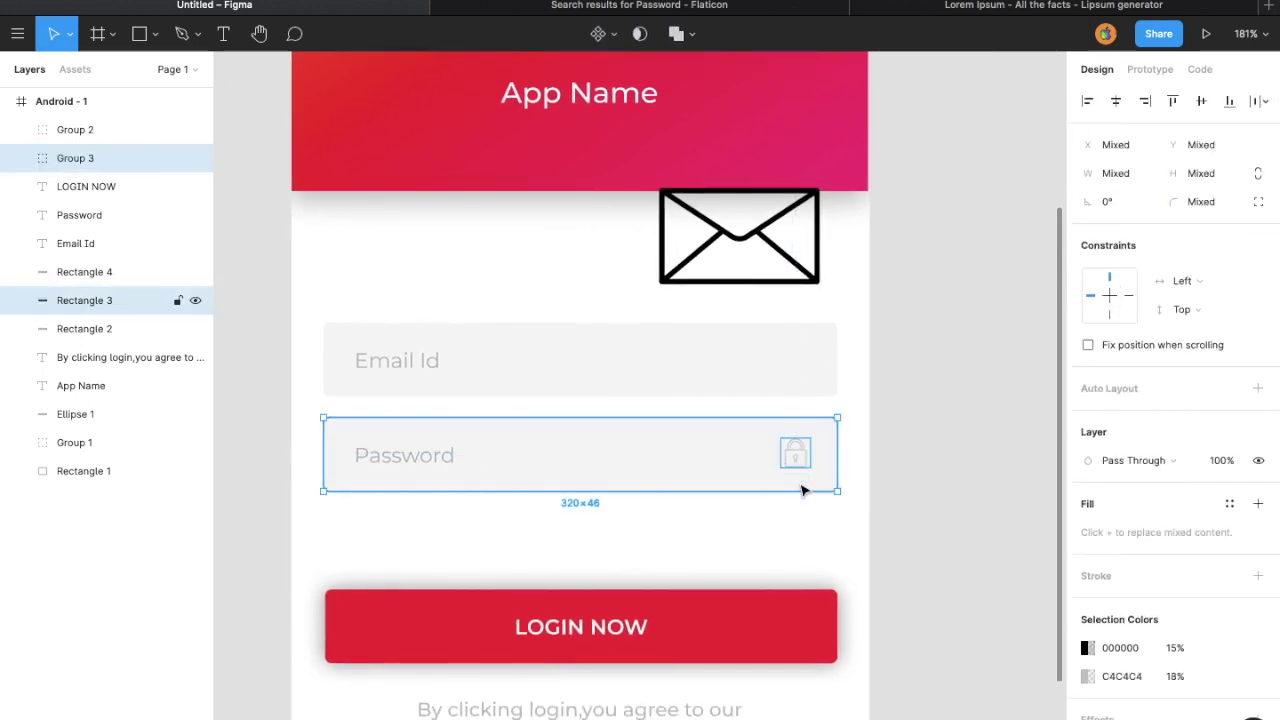
{"action": "left_click", "coordinate": [950, 200]}
Step: Shrink the envelope icon to 16px, centre it vertically at the Email field's right end, and fade it
{"action": "left_click", "coordinate": [773, 270]}
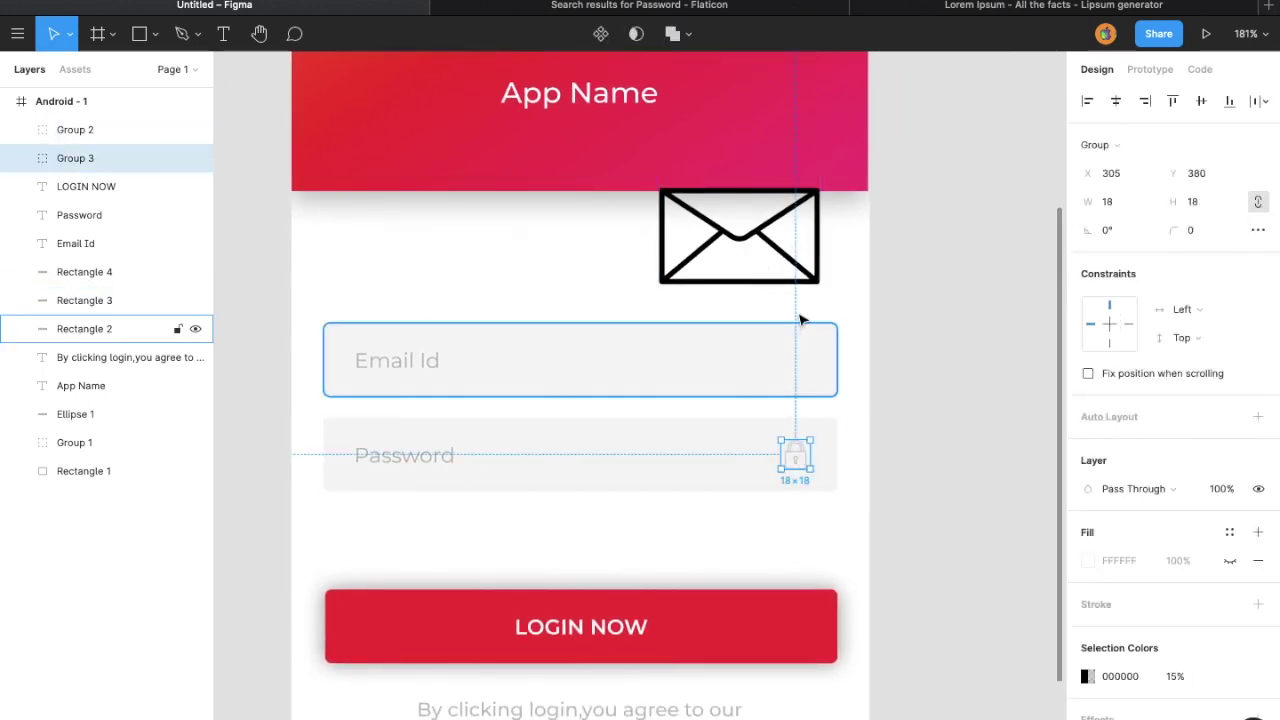
{"action": "type", "text": "16"}
{"action": "key", "text": "Return"}
{"action": "left_click_drag", "start_coordinate": [674, 166], "coordinate": [795, 358]}
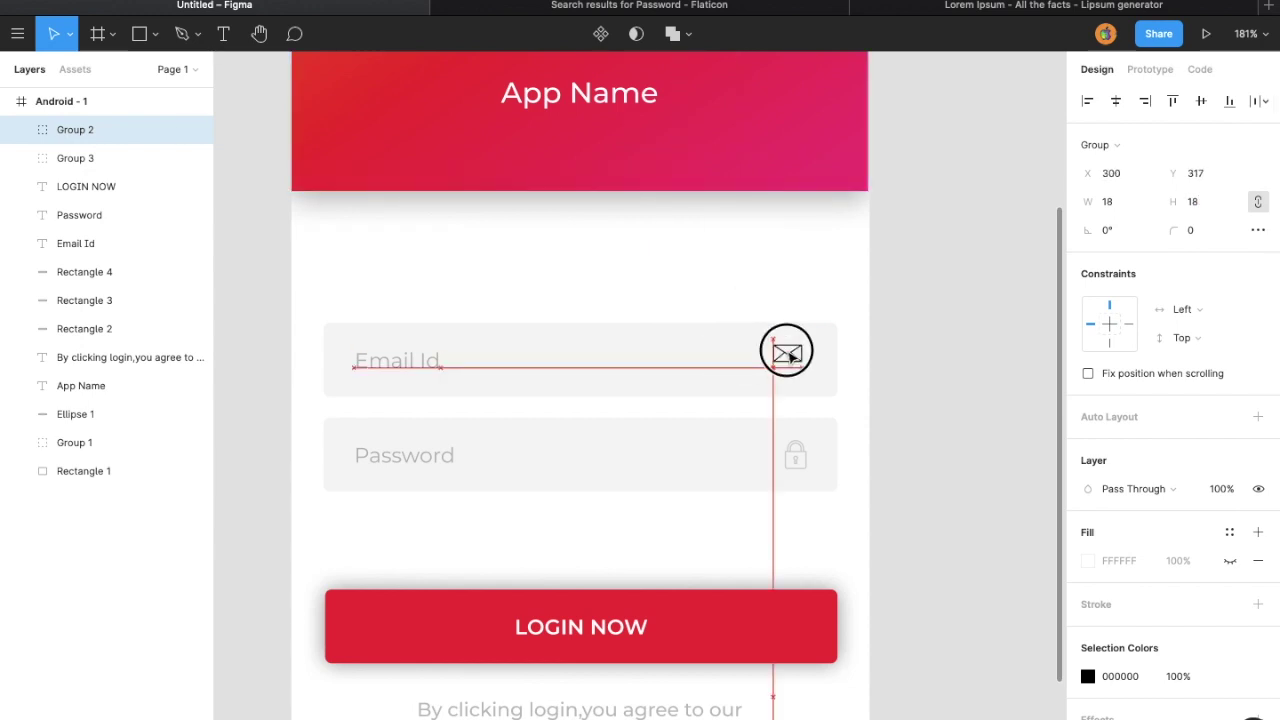
{"action": "left_click", "coordinate": [828, 393], "text": "shift"}
{"action": "left_click", "coordinate": [1201, 103]}
{"action": "left_click", "coordinate": [140, 129]}
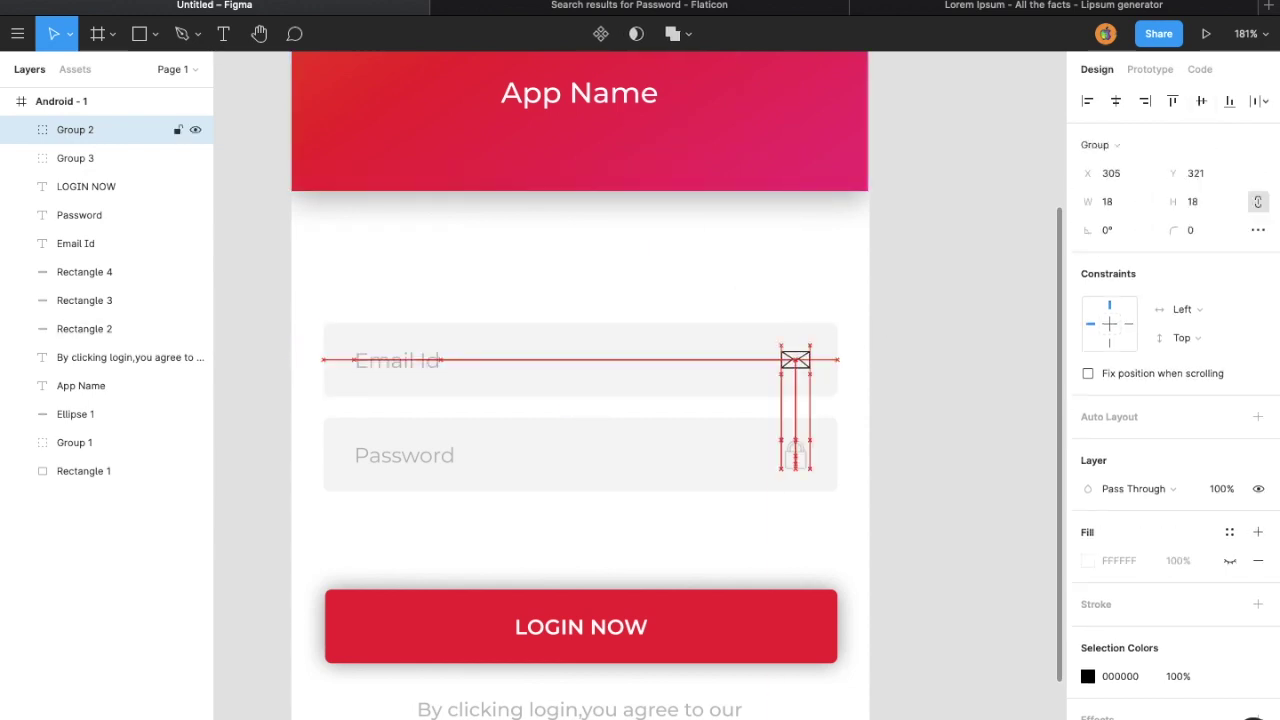
{"action": "left_click", "coordinate": [1179, 676]}
{"action": "type", "text": "2"}
{"action": "key", "text": "Return"}
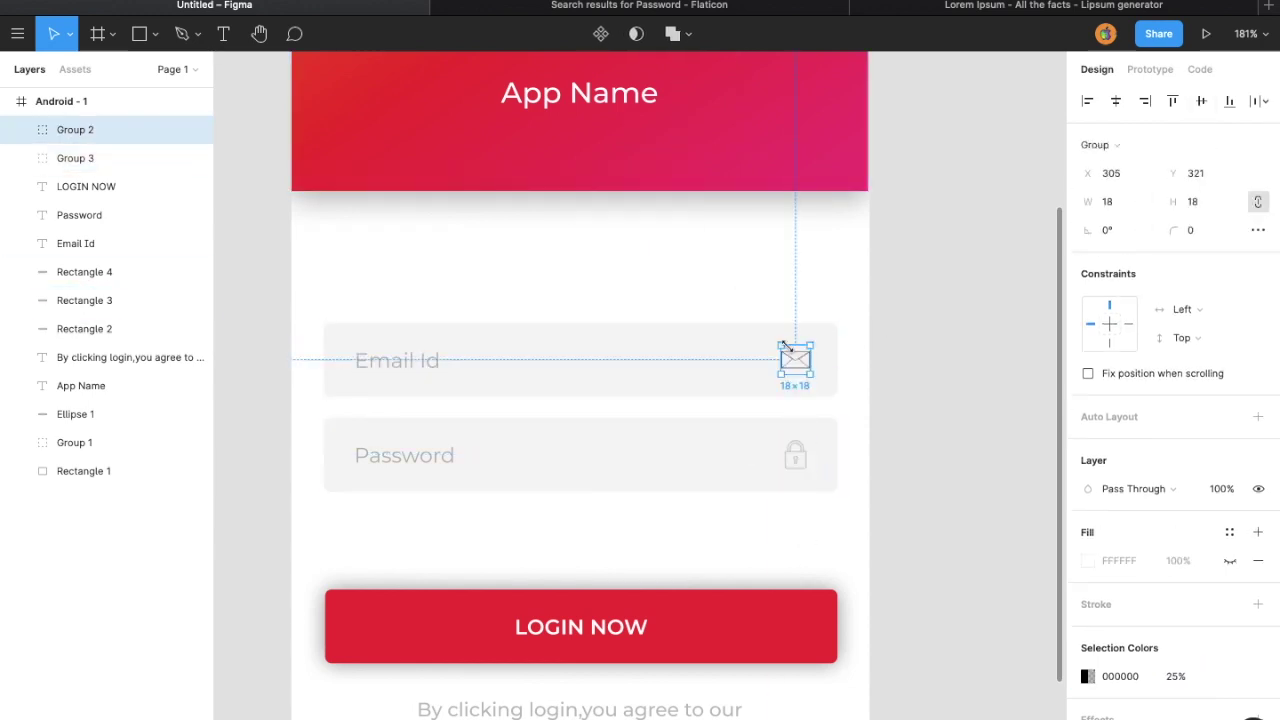
{"action": "left_click", "coordinate": [985, 642]}
{"action": "scroll", "coordinate": [985, 642], "scroll_direction": "down", "scroll_amount": 3}
{"action": "left_click", "coordinate": [783, 347]}
{"action": "left_click", "coordinate": [768, 400], "text": "shift"}
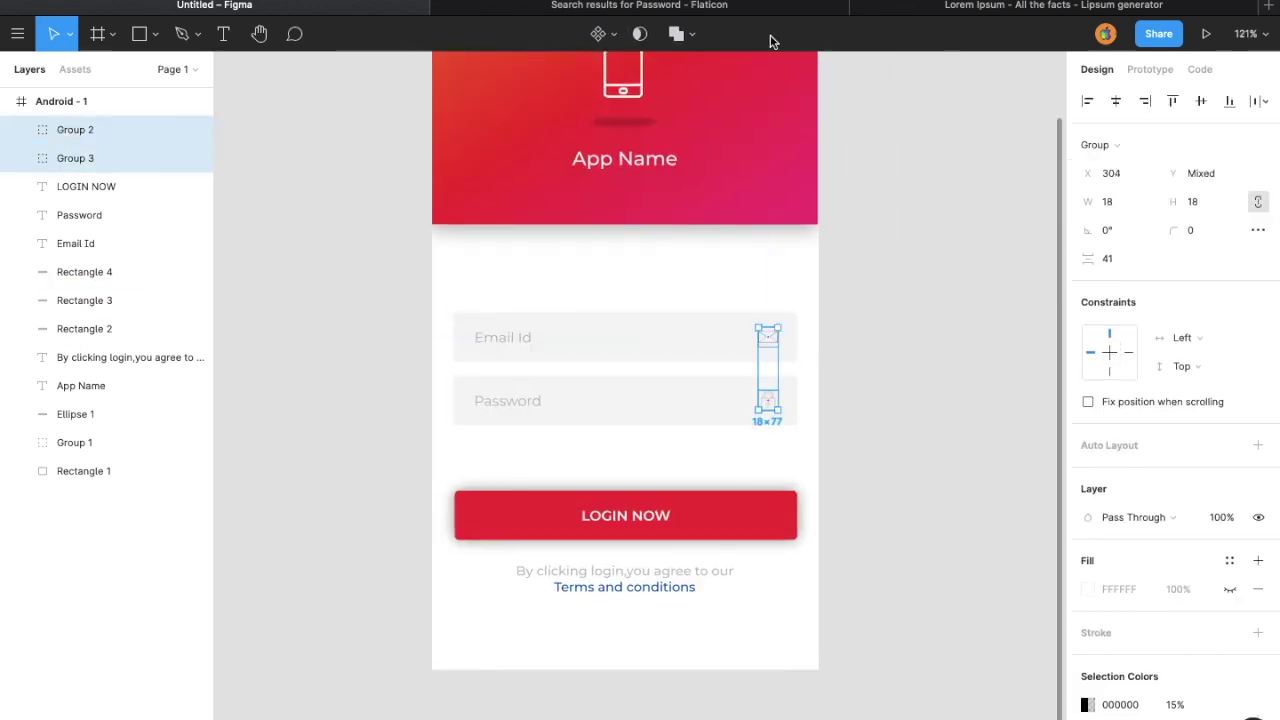
Step: Search Flaticon for mail icons and download the @ icon as SVG
{"action": "key", "text": "ctrl+Tab"}
{"action": "type", "text": "ail"}
{"action": "left_click", "coordinate": [300, 124]}
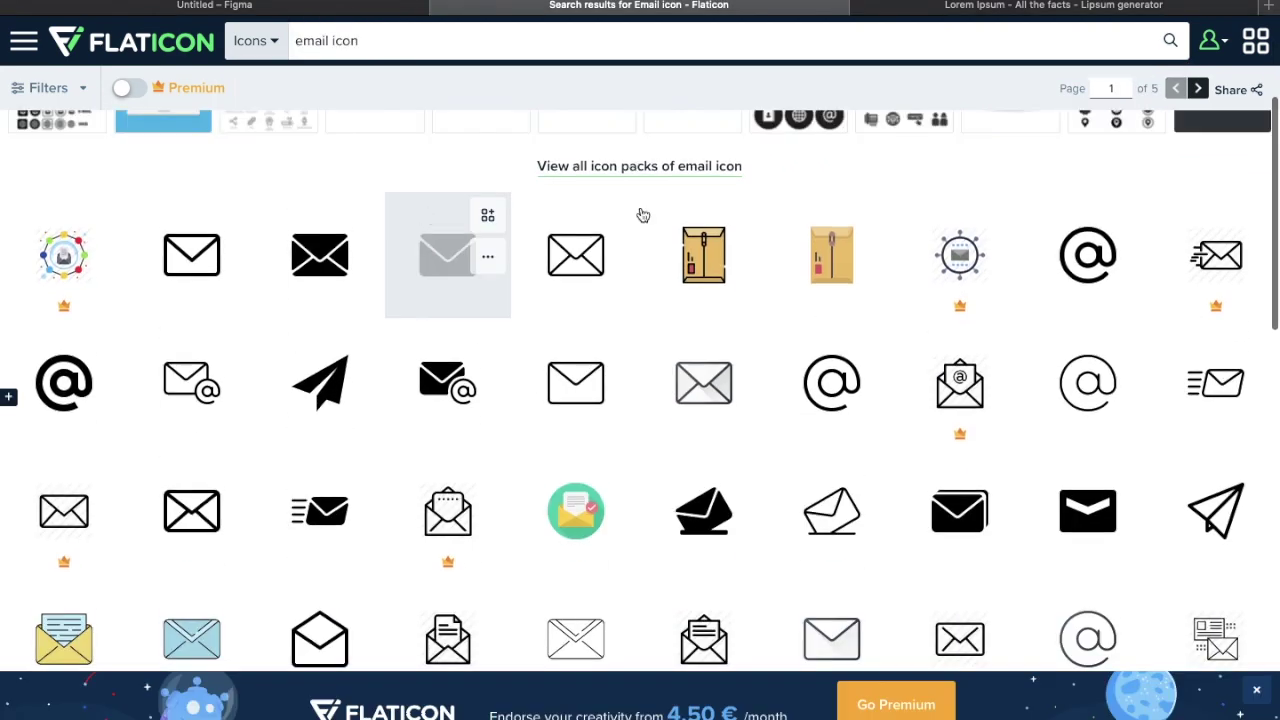
{"action": "left_click", "coordinate": [871, 384]}
{"action": "left_click", "coordinate": [780, 521]}
Step: Delete the envelope icon from the Email field and import the downloaded @ icon
{"action": "key", "text": "ctrl+shift+Tab"}
{"action": "left_click", "coordinate": [766, 337]}
{"action": "key", "text": "Delete"}
{"action": "left_click_drag", "start_coordinate": [1000, 50], "coordinate": [917, 297]}
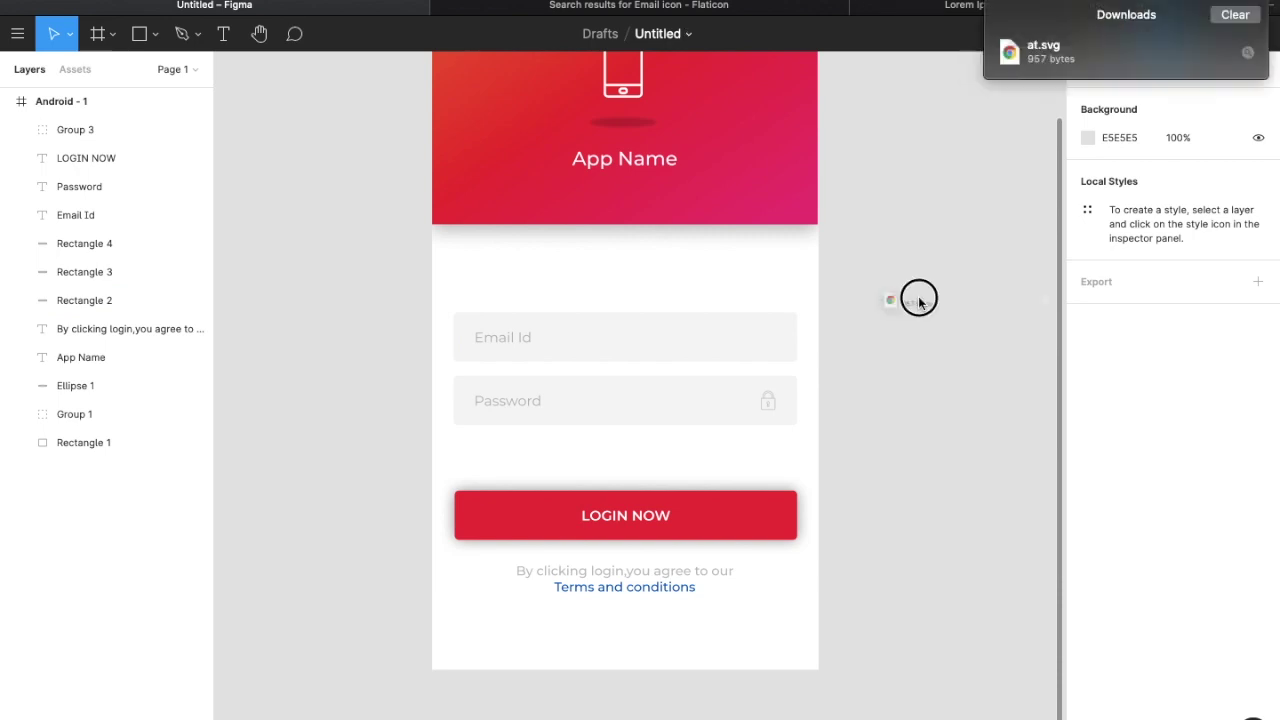
Step: Group the @ icon, move it into Android - 1, and size it to 18×18
{"action": "left_click", "coordinate": [1259, 203]}
{"action": "left_click", "coordinate": [1141, 204]}
{"action": "type", "text": "100"}
{"action": "key", "text": "Return"}
{"action": "left_click_drag", "start_coordinate": [750, 106], "coordinate": [806, 381]}
{"action": "key", "text": "ctrl+z"}
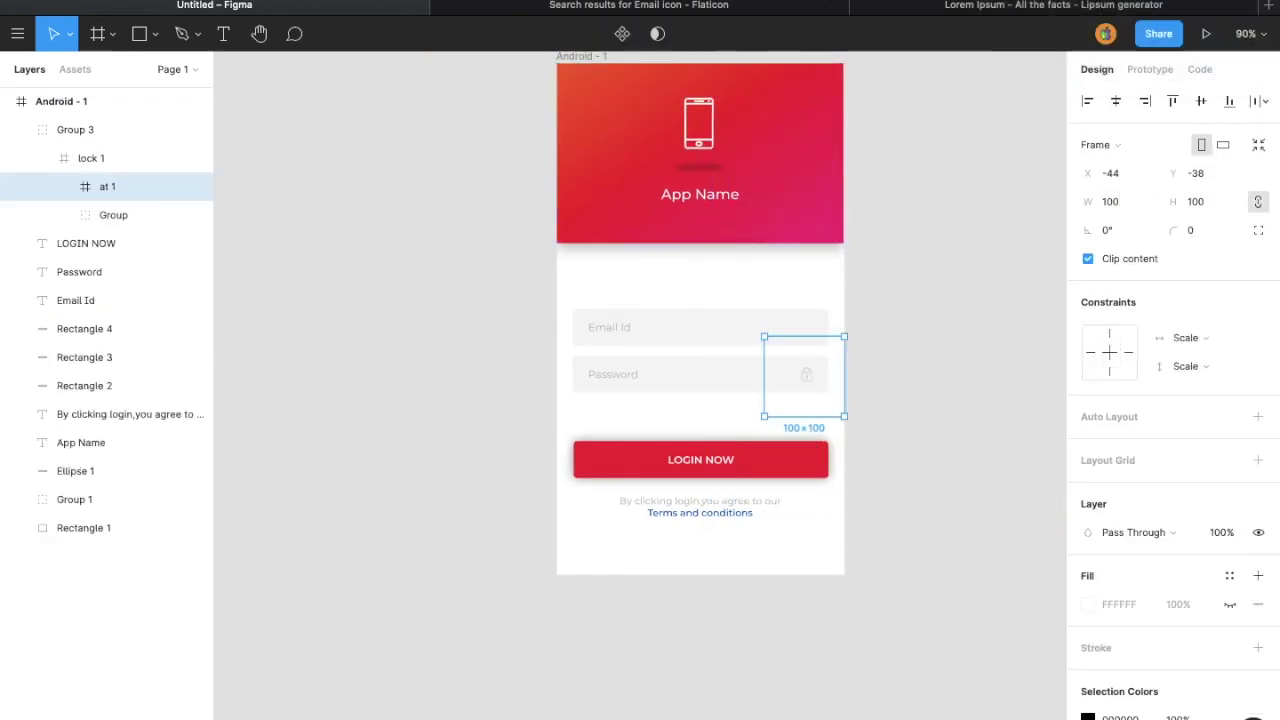
{"action": "key", "text": "ctrl+z"}
{"action": "key", "text": "ctrl+z"}
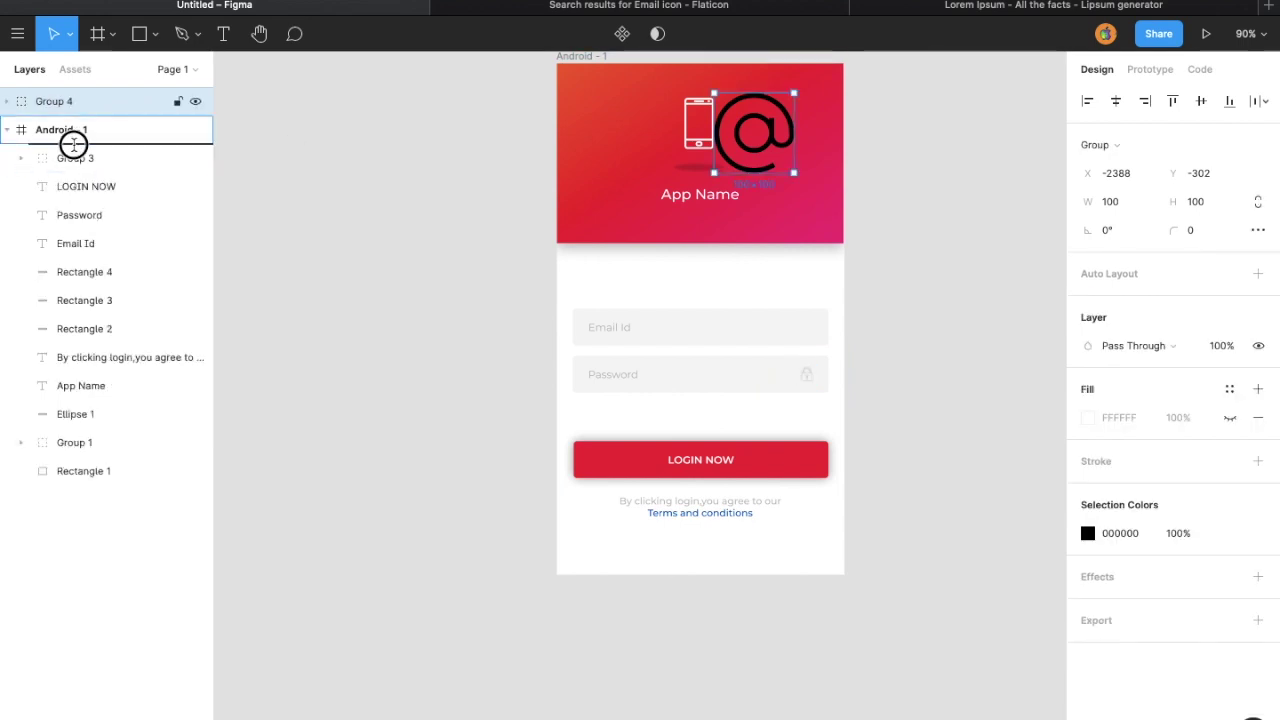
{"action": "left_click_drag", "start_coordinate": [90, 107], "coordinate": [74, 143]}
{"action": "type", "text": "18"}
{"action": "key", "text": "Return"}
Step: Centre the @ icon vertically at the Email field's right end and fade it to 50% opacity
{"action": "left_click_drag", "start_coordinate": [763, 297], "coordinate": [806, 329]}
{"action": "left_click", "coordinate": [785, 344], "text": "shift"}
{"action": "left_click", "coordinate": [1201, 101]}
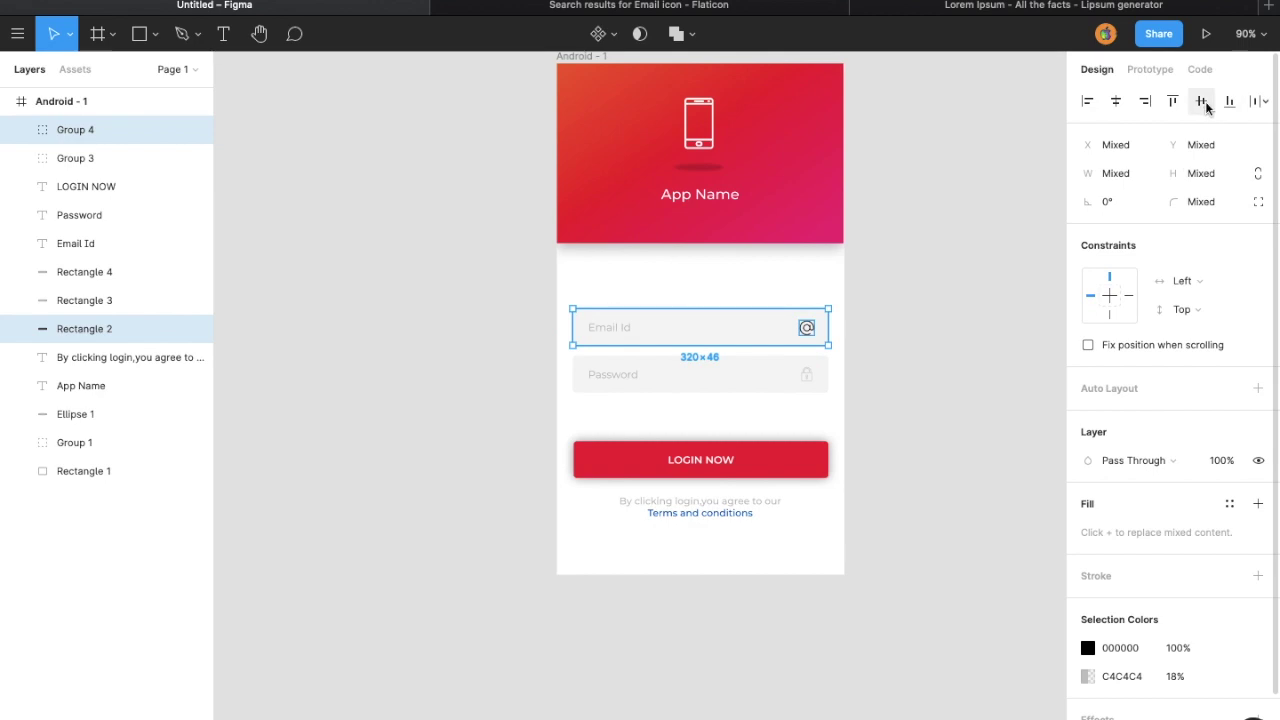
{"action": "left_click", "coordinate": [807, 327]}
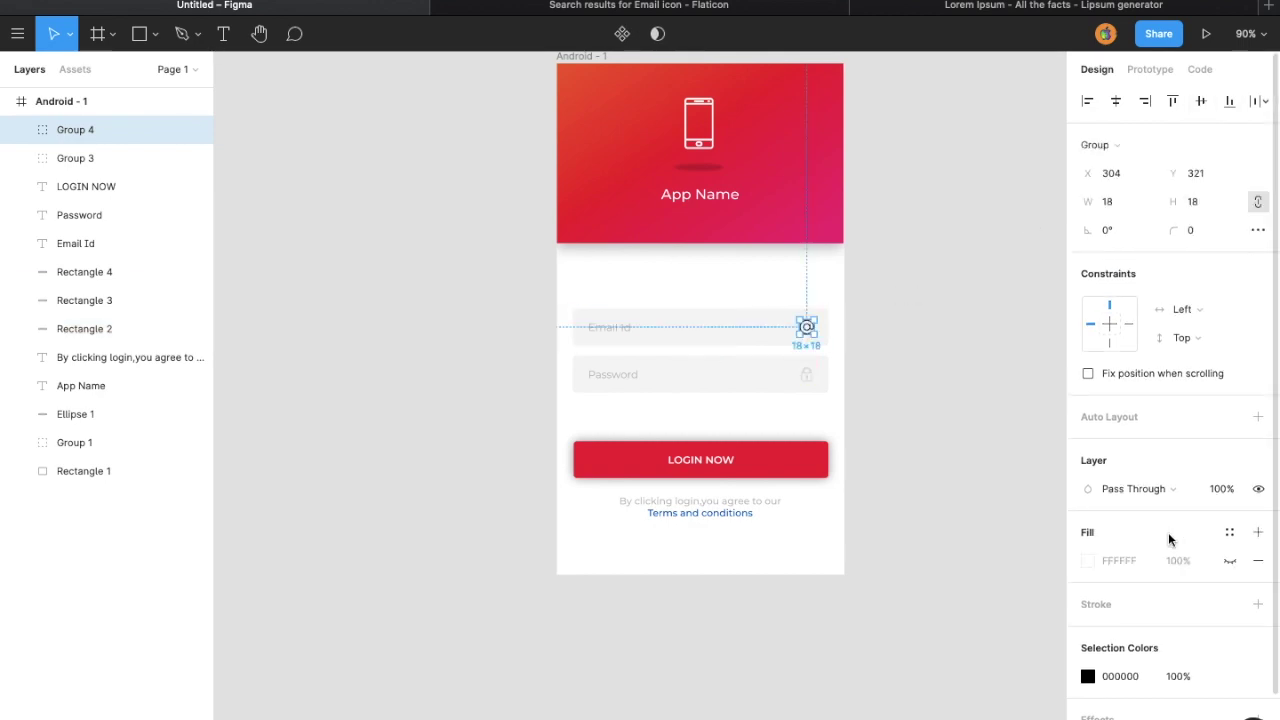
{"action": "type", "text": "50"}
{"action": "key", "text": "Return"}
Step: Review the @ icon's opacity, then select the placeholders and both field icons together
{"action": "left_click", "coordinate": [600, 327]}
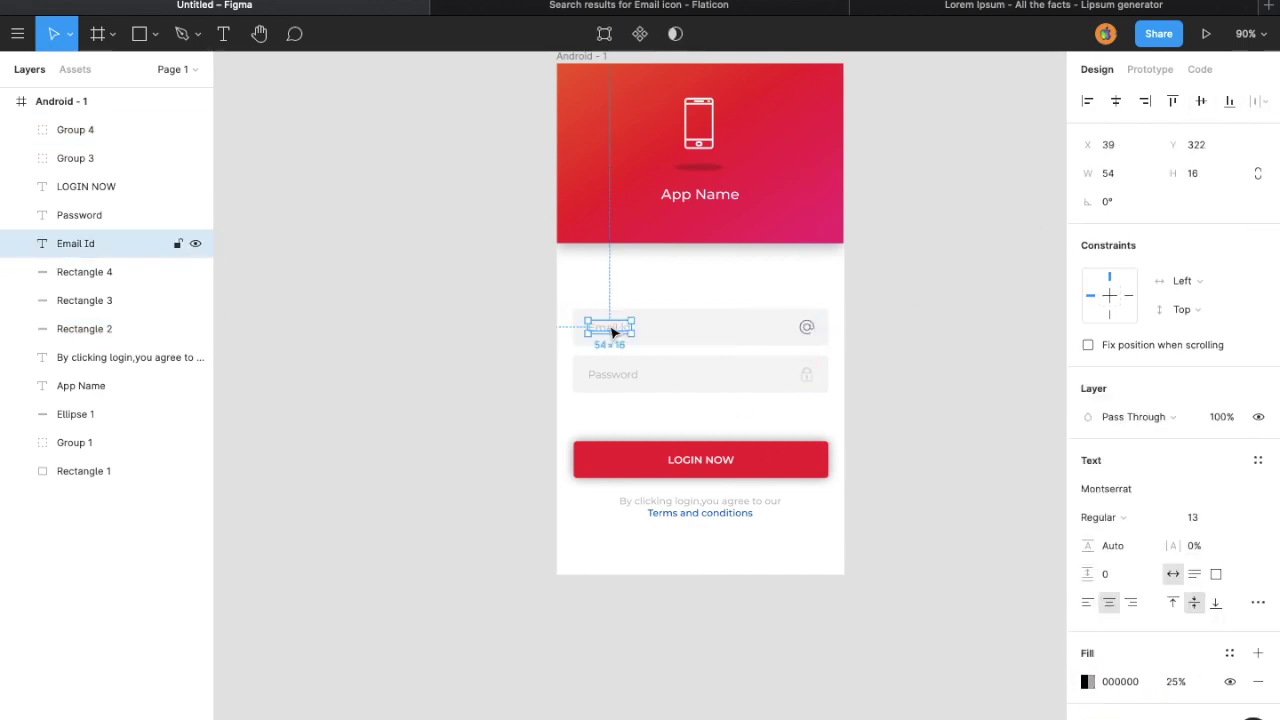
{"action": "left_click", "coordinate": [807, 327]}
{"action": "left_click", "coordinate": [1180, 678]}
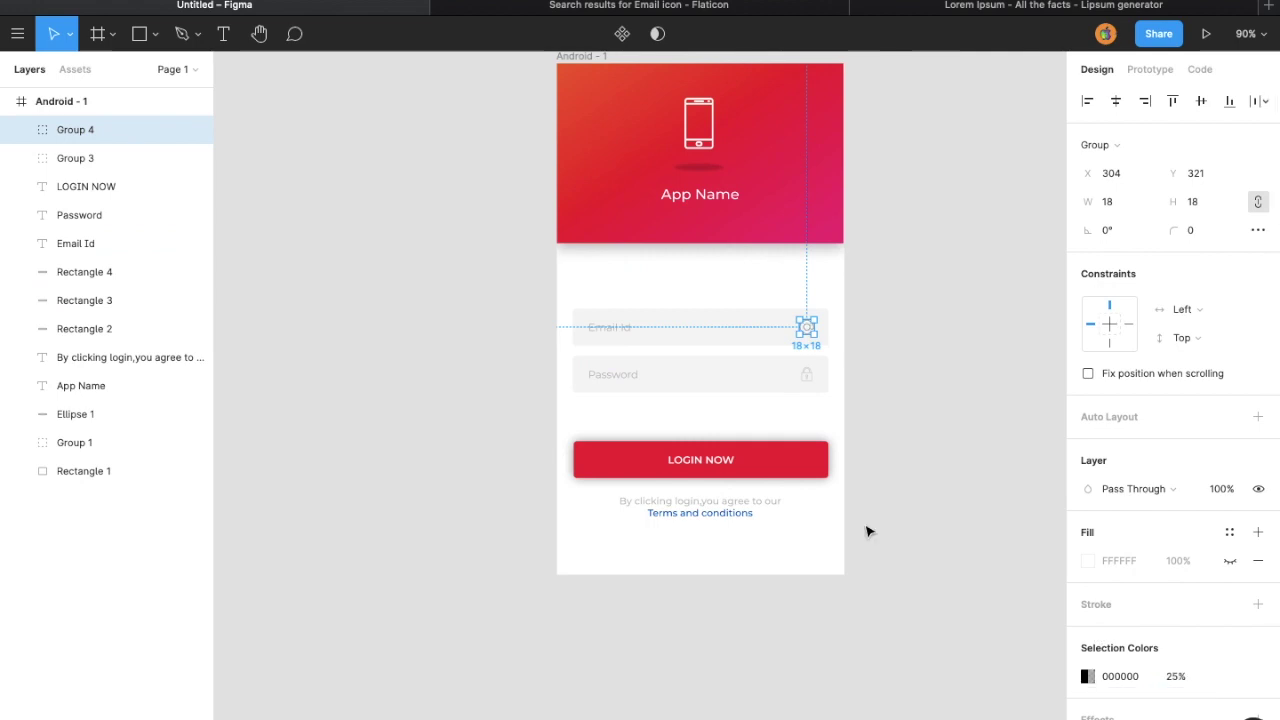
{"action": "left_click", "coordinate": [806, 374]}
{"action": "left_click", "coordinate": [957, 525]}
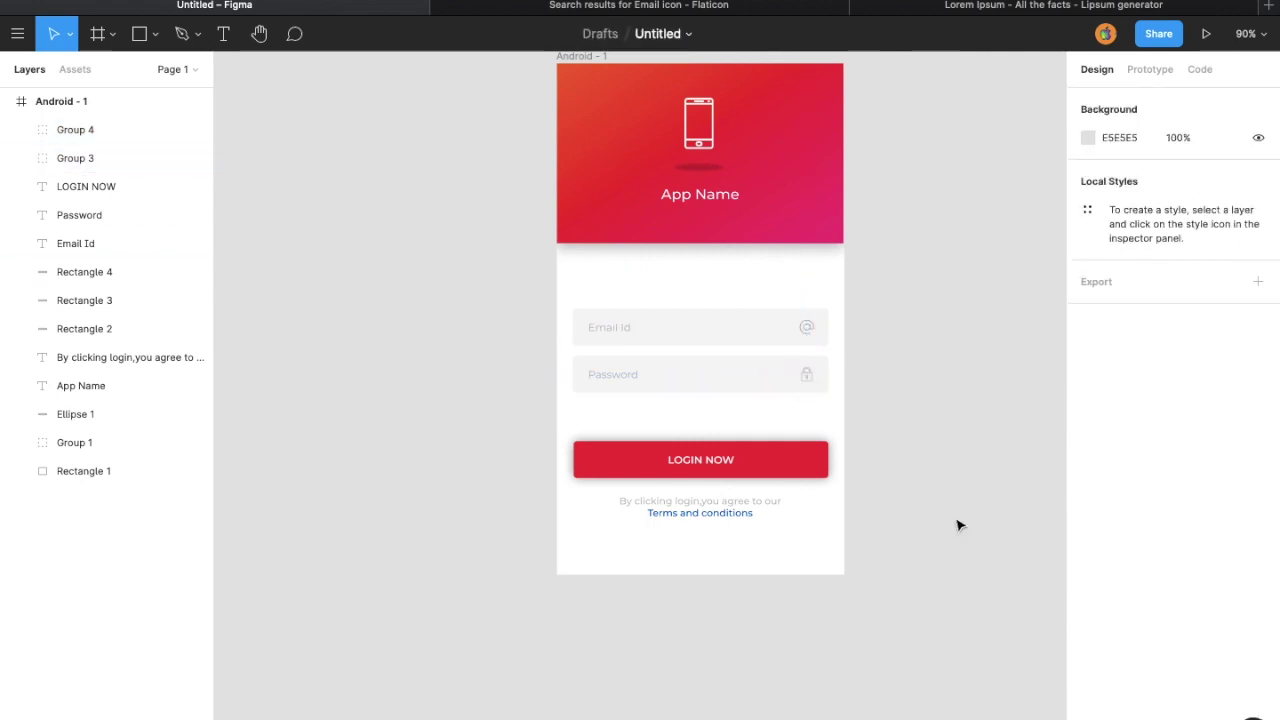
{"action": "left_click", "coordinate": [612, 374]}
{"action": "left_click", "coordinate": [610, 327], "text": "shift"}
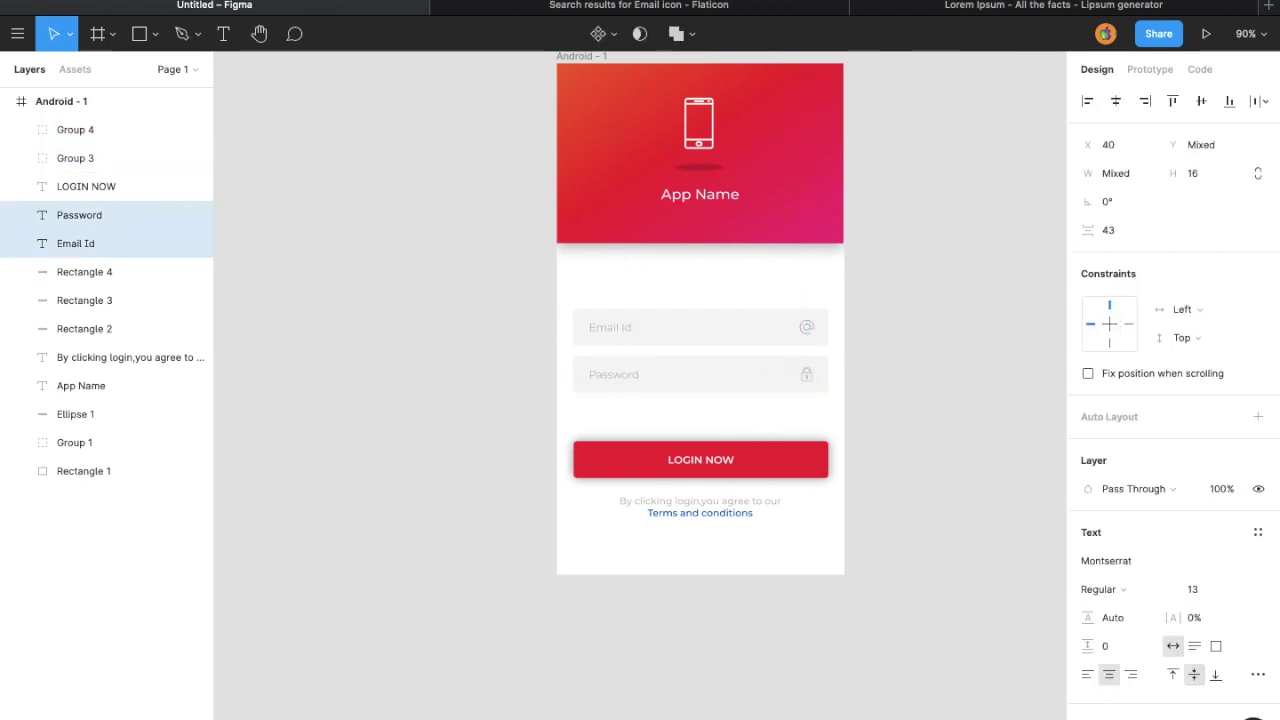
{"action": "left_click", "coordinate": [807, 327]}
{"action": "left_click", "coordinate": [807, 374], "text": "shift"}
Step: Move both icons to the fields' left ends and nudge the Email Id and Password placeholders right
{"action": "left_click_drag", "start_coordinate": [807, 374], "coordinate": [604, 370]}
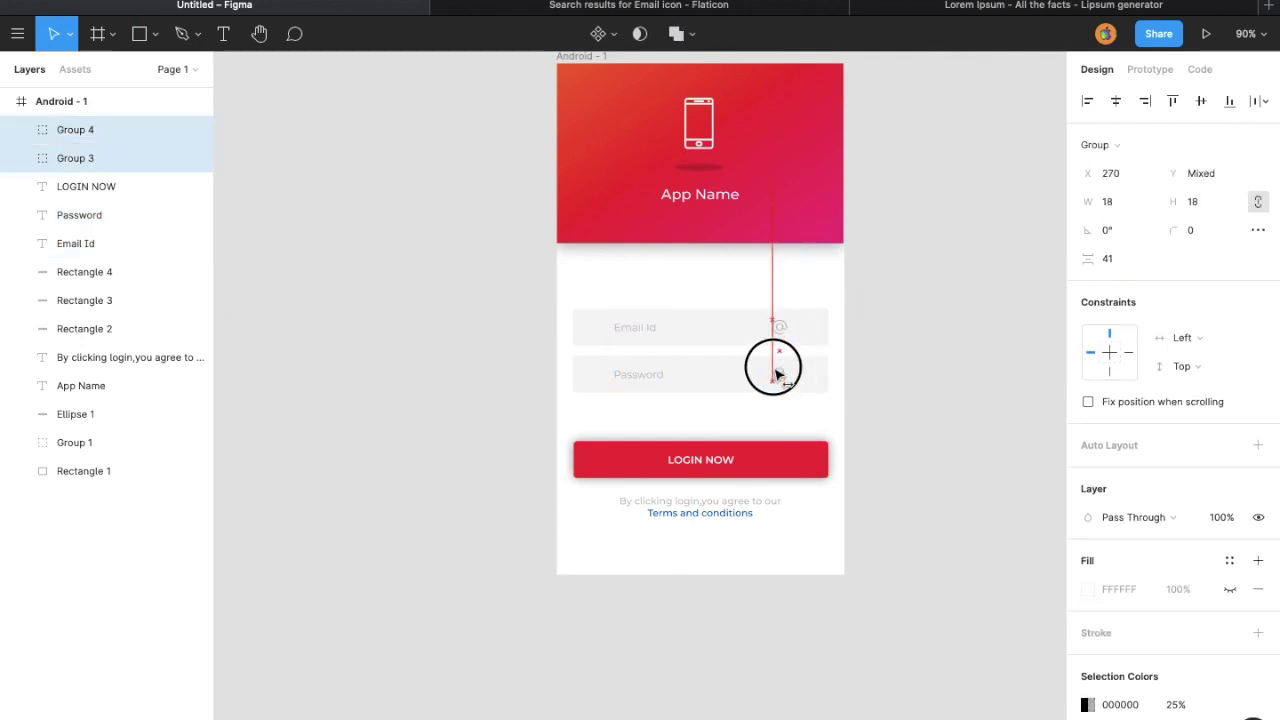
{"action": "left_click", "coordinate": [963, 409]}
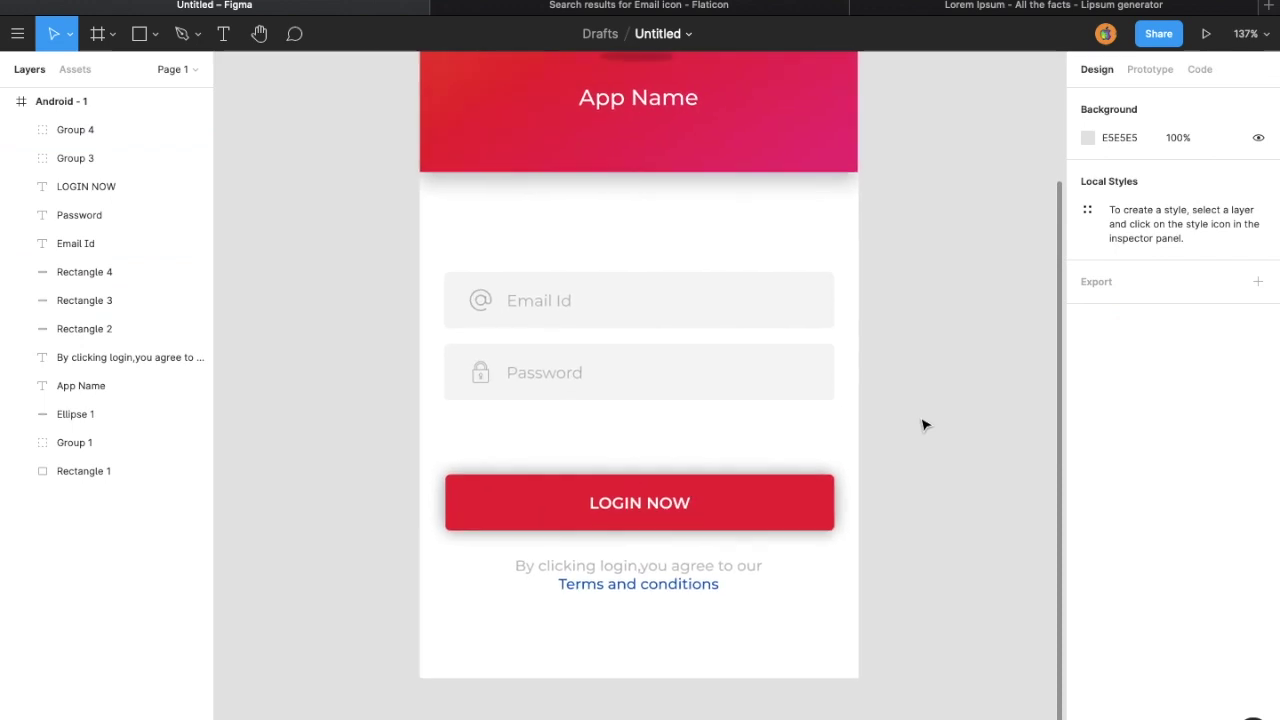
{"action": "scroll", "coordinate": [923, 423], "scroll_direction": "up", "scroll_amount": 5}
{"action": "left_click", "coordinate": [319, 514]}
{"action": "scroll", "coordinate": [319, 514], "scroll_direction": "down", "scroll_amount": 5}
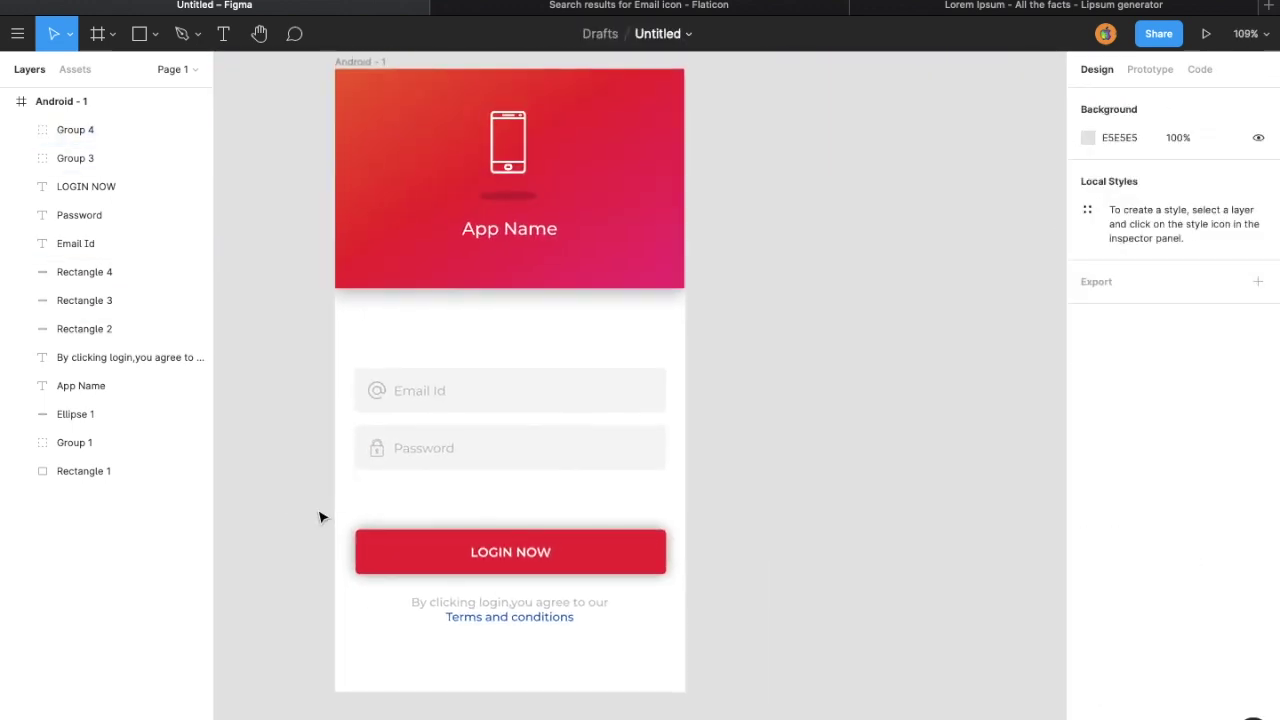
{"action": "left_click", "coordinate": [434, 396]}
{"action": "left_click_drag", "start_coordinate": [434, 396], "coordinate": [443, 396]}
{"action": "left_click_drag", "start_coordinate": [423, 449], "coordinate": [428, 451]}
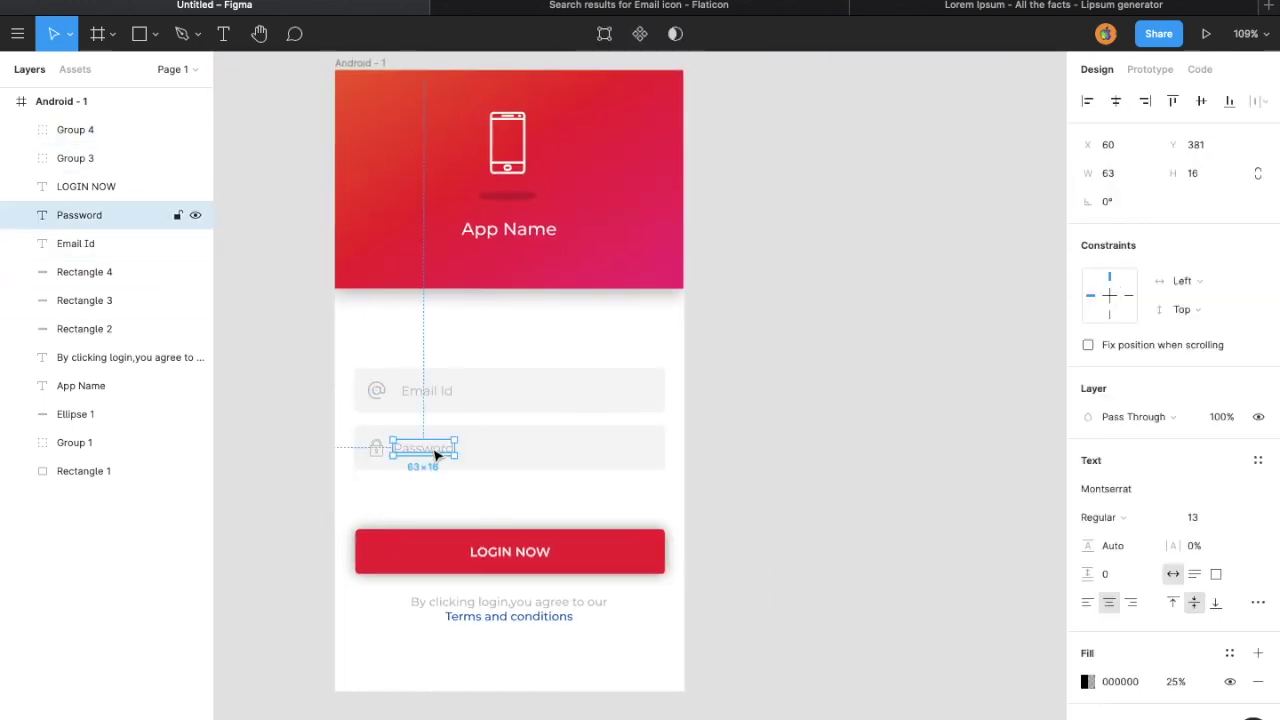
{"action": "left_click", "coordinate": [902, 470]}
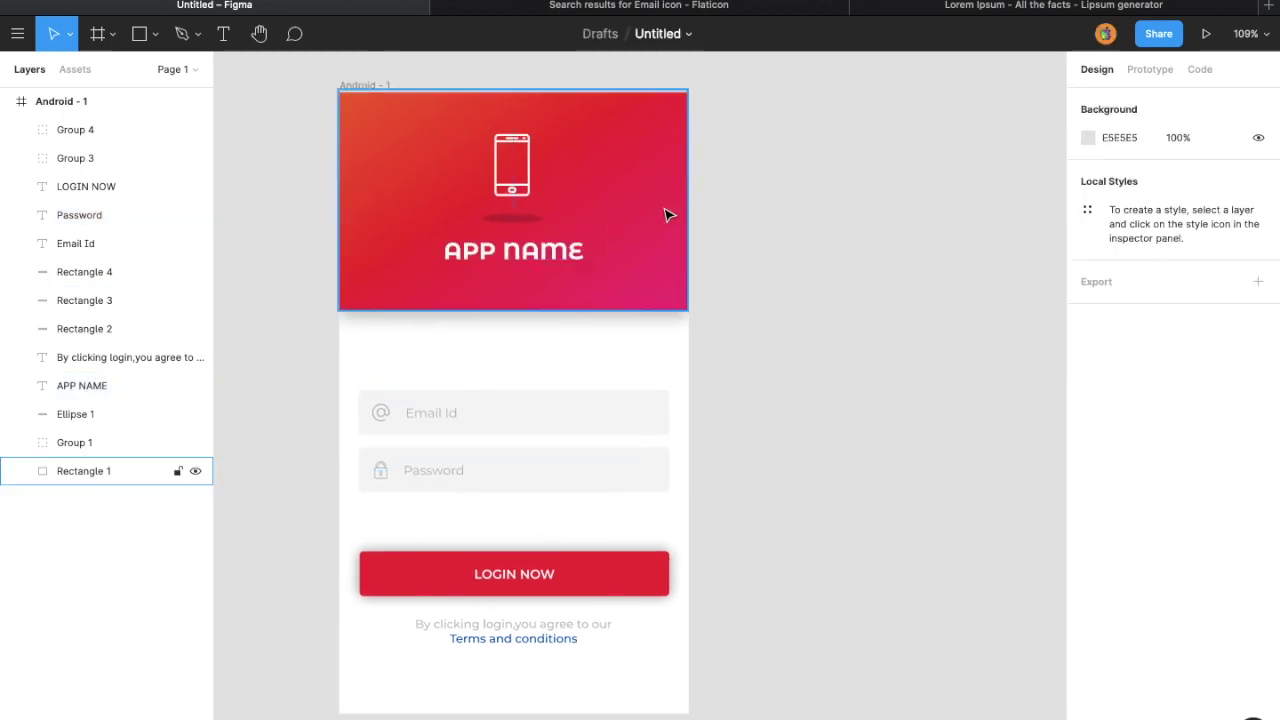
Step: Select the Android - 1 frame and duplicate it as Android - 2
{"action": "scroll", "coordinate": [834, 360], "scroll_direction": "right", "scroll_amount": 2}
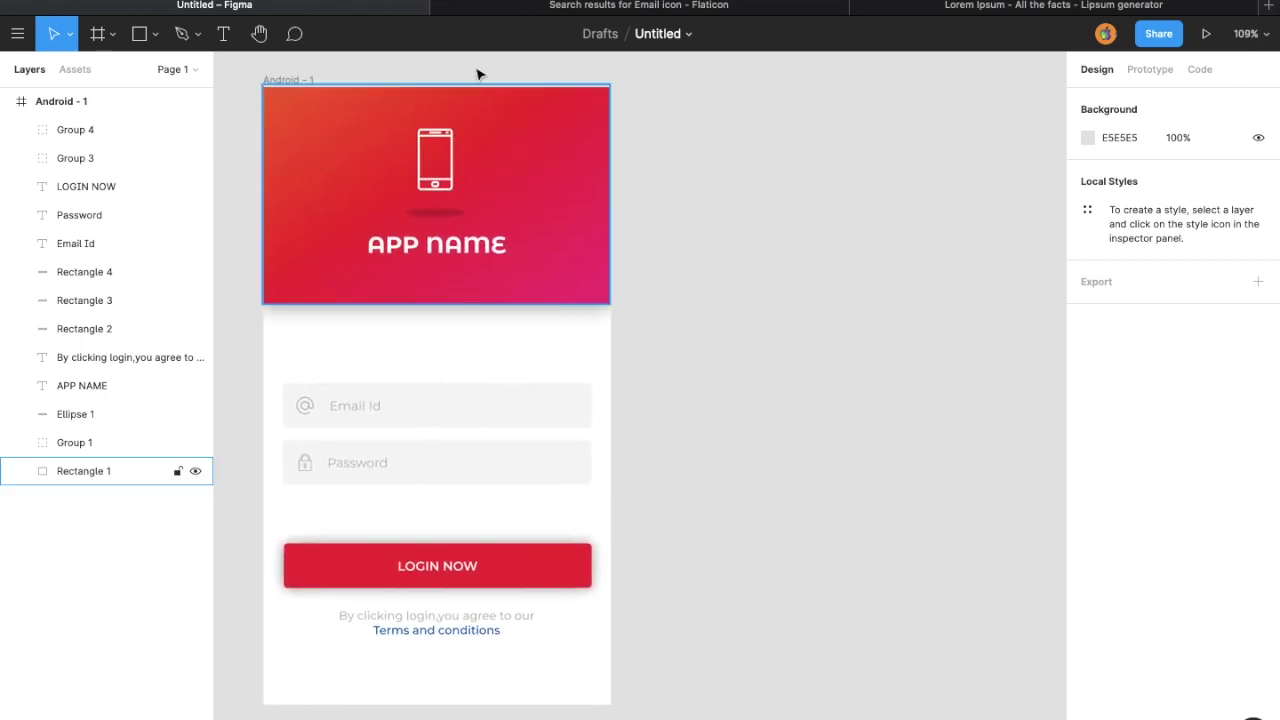
{"action": "left_click", "coordinate": [317, 101]}
{"action": "left_click", "coordinate": [714, 403]}
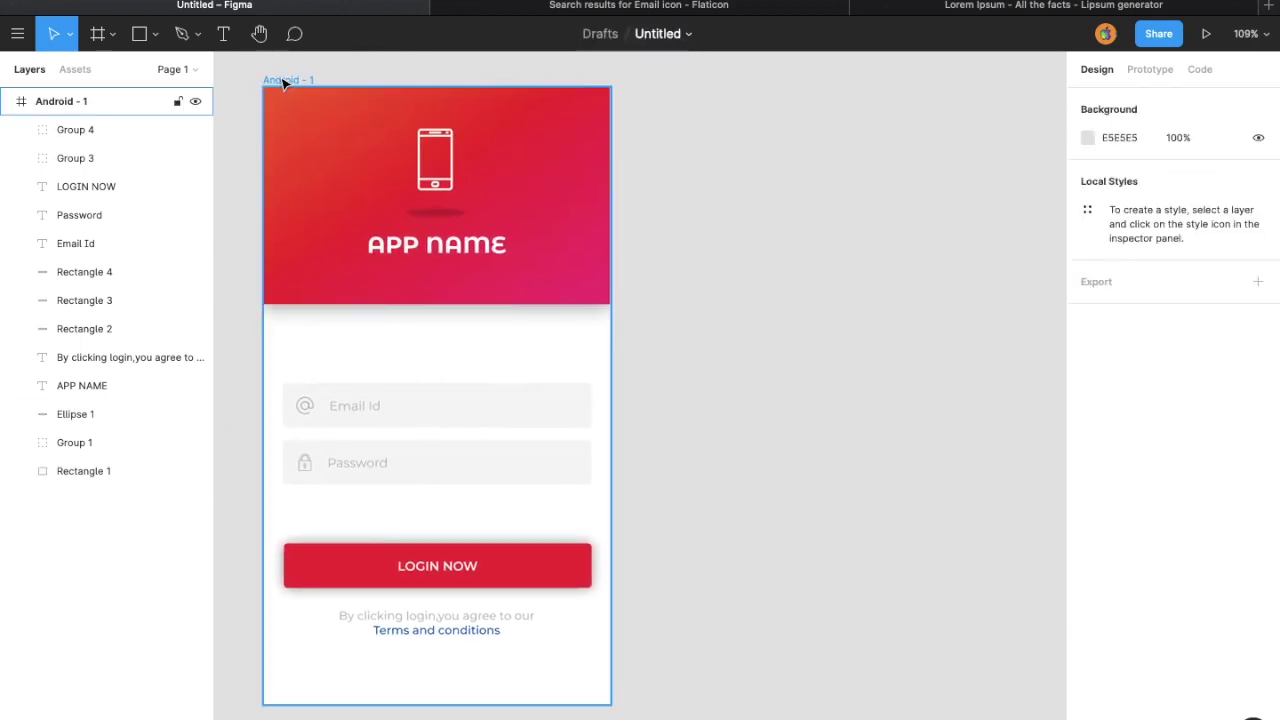
{"action": "left_click", "coordinate": [284, 80]}
{"action": "key", "text": "ctrl+d"}
Step: Delete the phone icon and shadow ellipse from the copy and move APP NAME to the header's top-left
{"action": "left_click", "coordinate": [823, 192]}
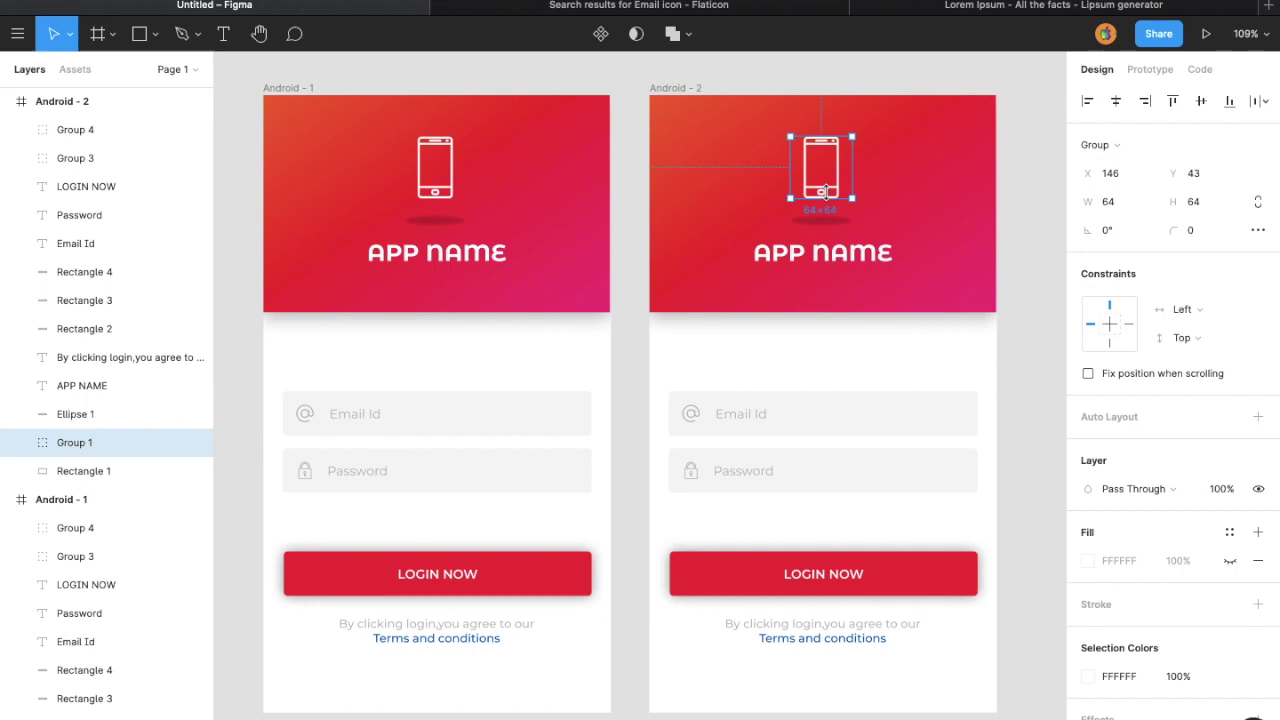
{"action": "key", "text": "Delete"}
{"action": "left_click", "coordinate": [829, 219]}
{"action": "key", "text": "Delete"}
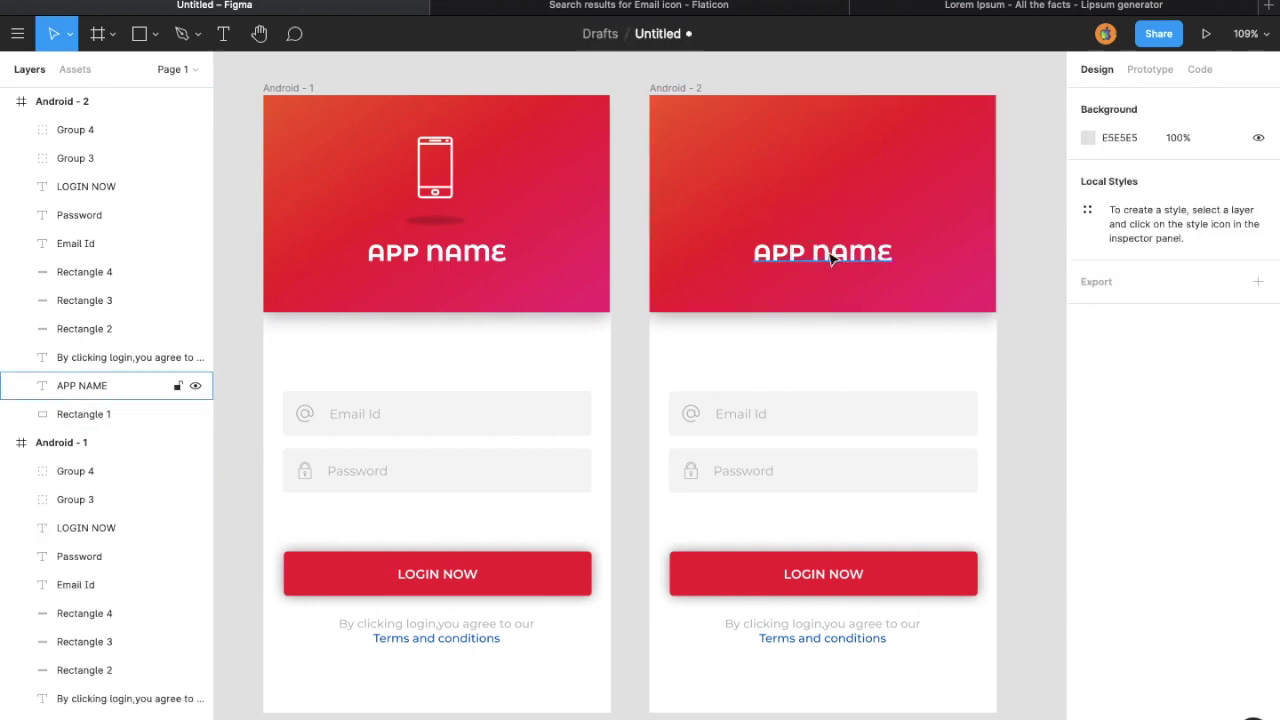
{"action": "left_click", "coordinate": [822, 252]}
{"action": "left_click_drag", "start_coordinate": [834, 255], "coordinate": [748, 137]}
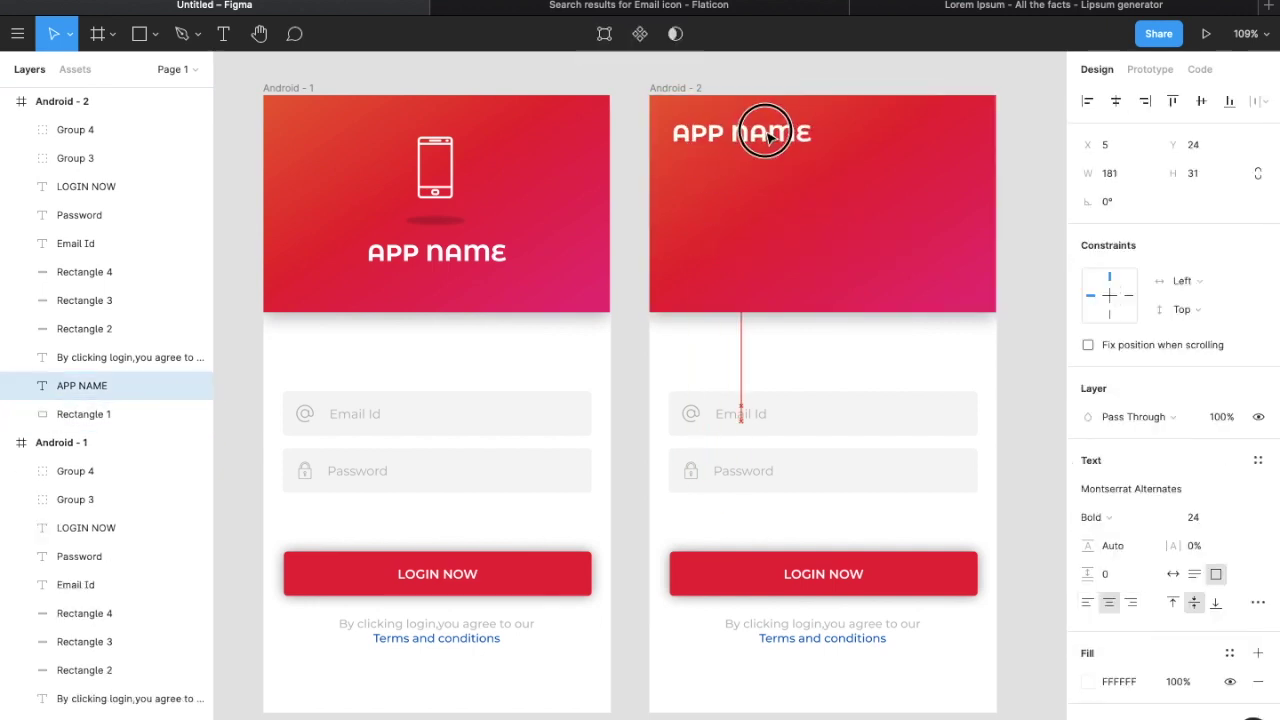
{"action": "left_click", "coordinate": [1173, 101]}
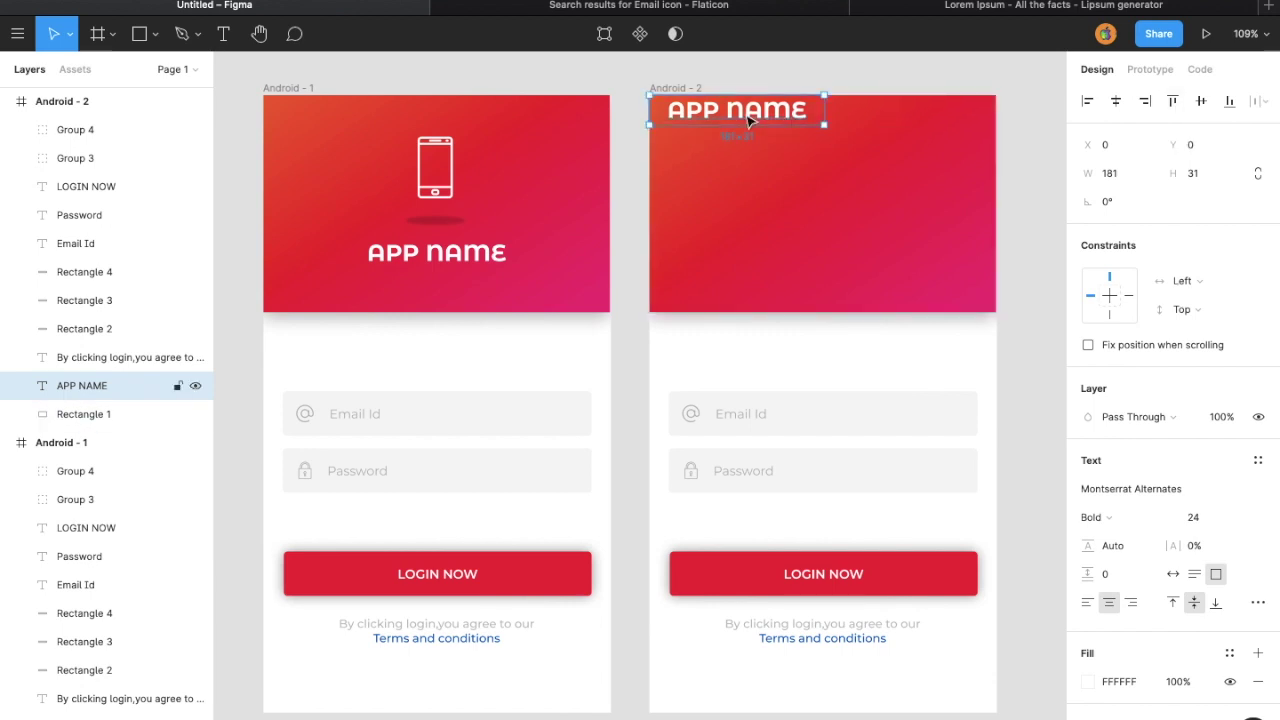
{"action": "left_click_drag", "start_coordinate": [745, 110], "coordinate": [745, 121]}
Step: Set APP NAME to font size 14, adjusting its alignment and narrowing its text box
{"action": "type", "text": "12"}
{"action": "key", "text": "Return"}
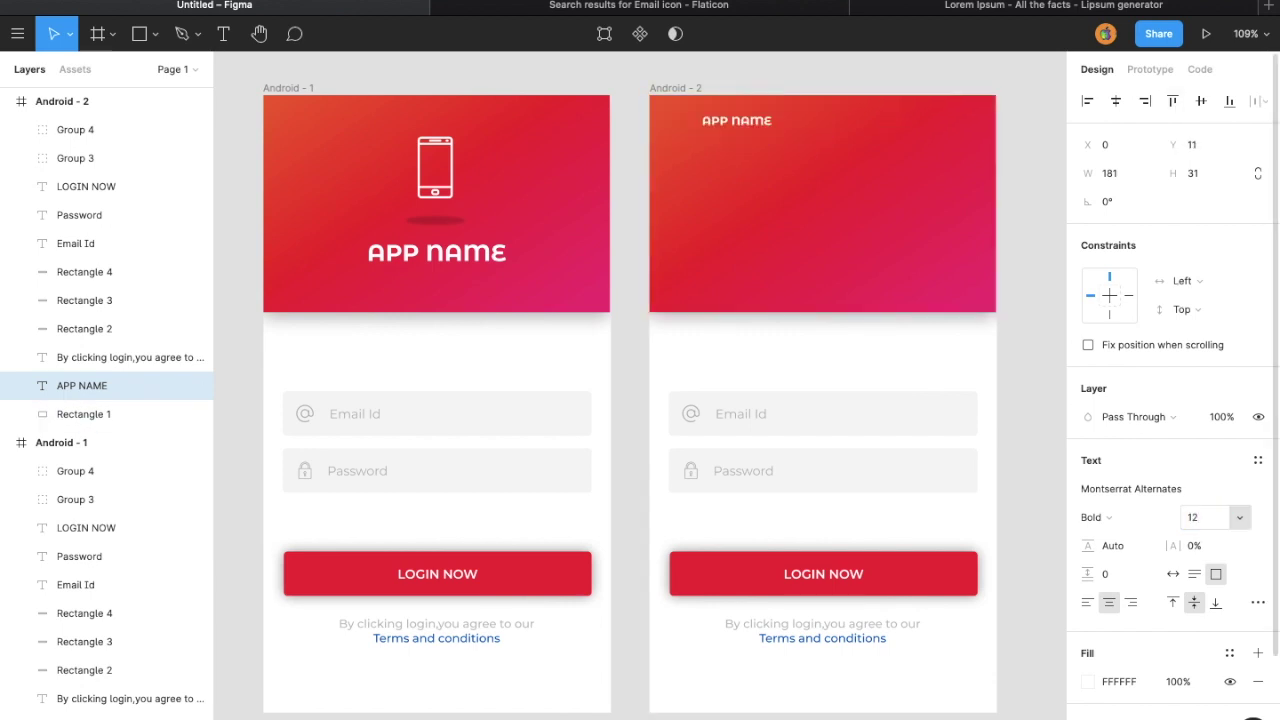
{"action": "left_click", "coordinate": [1212, 520]}
{"action": "type", "text": "16"}
{"action": "key", "text": "Return"}
{"action": "left_click", "coordinate": [1087, 602]}
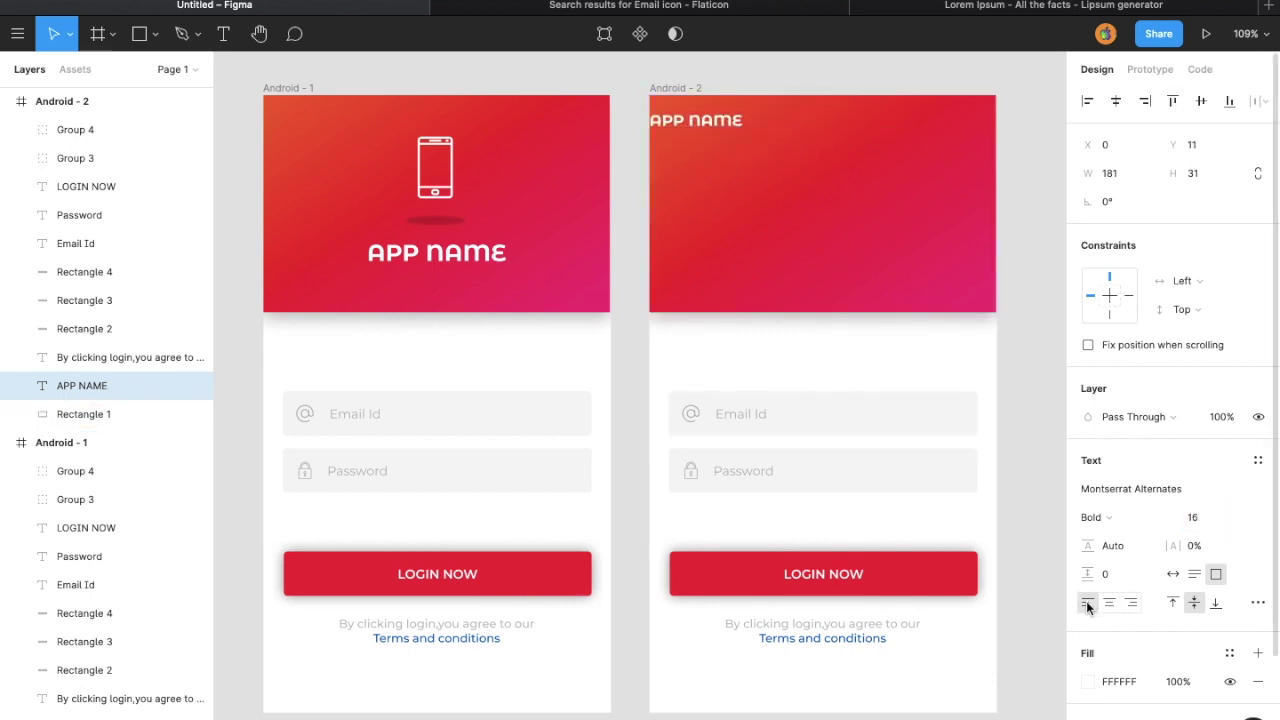
{"action": "key", "text": "super+alt+t"}
{"action": "left_click_drag", "start_coordinate": [824, 120], "coordinate": [723, 131]}
{"action": "type", "text": "4"}
{"action": "key", "text": "Return"}
Step: Shrink the header rectangle to a 48px-high bar and centre APP NAME vertically on it
{"action": "left_click", "coordinate": [791, 277]}
{"action": "left_click_drag", "start_coordinate": [823, 312], "coordinate": [823, 140]}
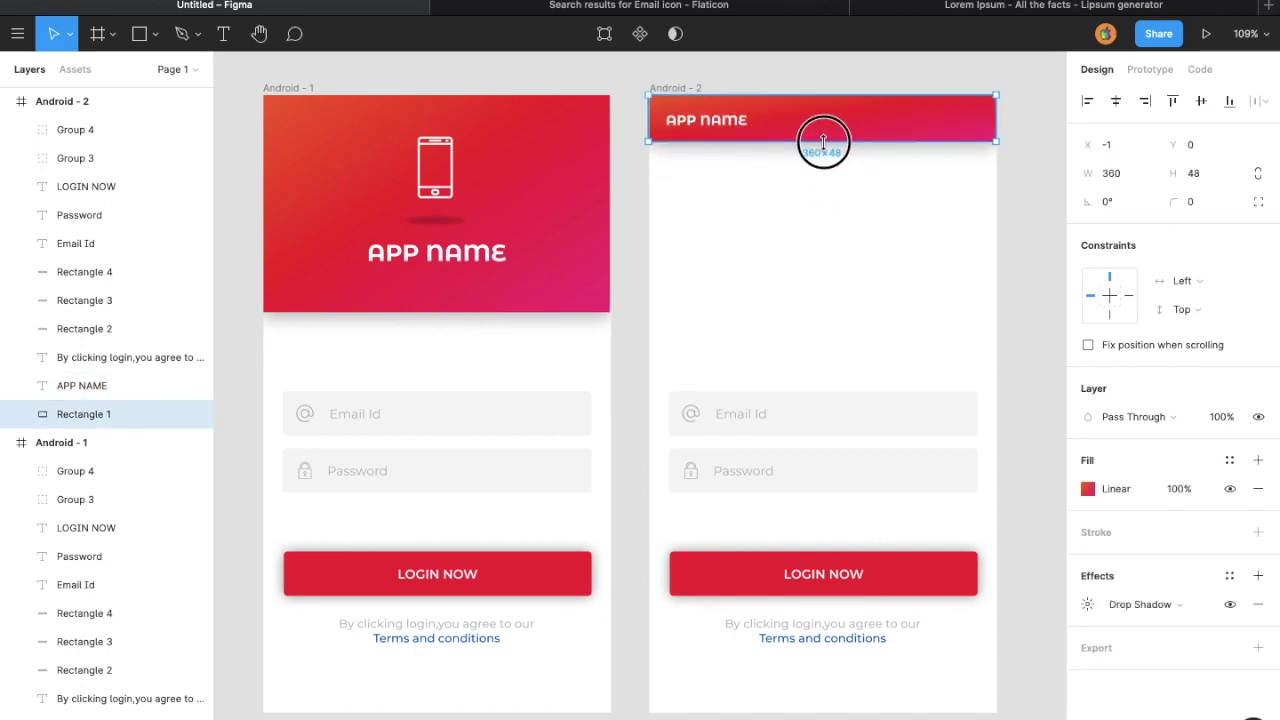
{"action": "left_click", "coordinate": [957, 260]}
{"action": "left_click", "coordinate": [735, 124]}
{"action": "left_click", "coordinate": [800, 132], "text": "shift"}
{"action": "left_click", "coordinate": [1207, 104]}
Step: Move the fields, LOGIN button and terms text up beneath the slim header
{"action": "left_click", "coordinate": [1030, 112]}
{"action": "left_click", "coordinate": [886, 126]}
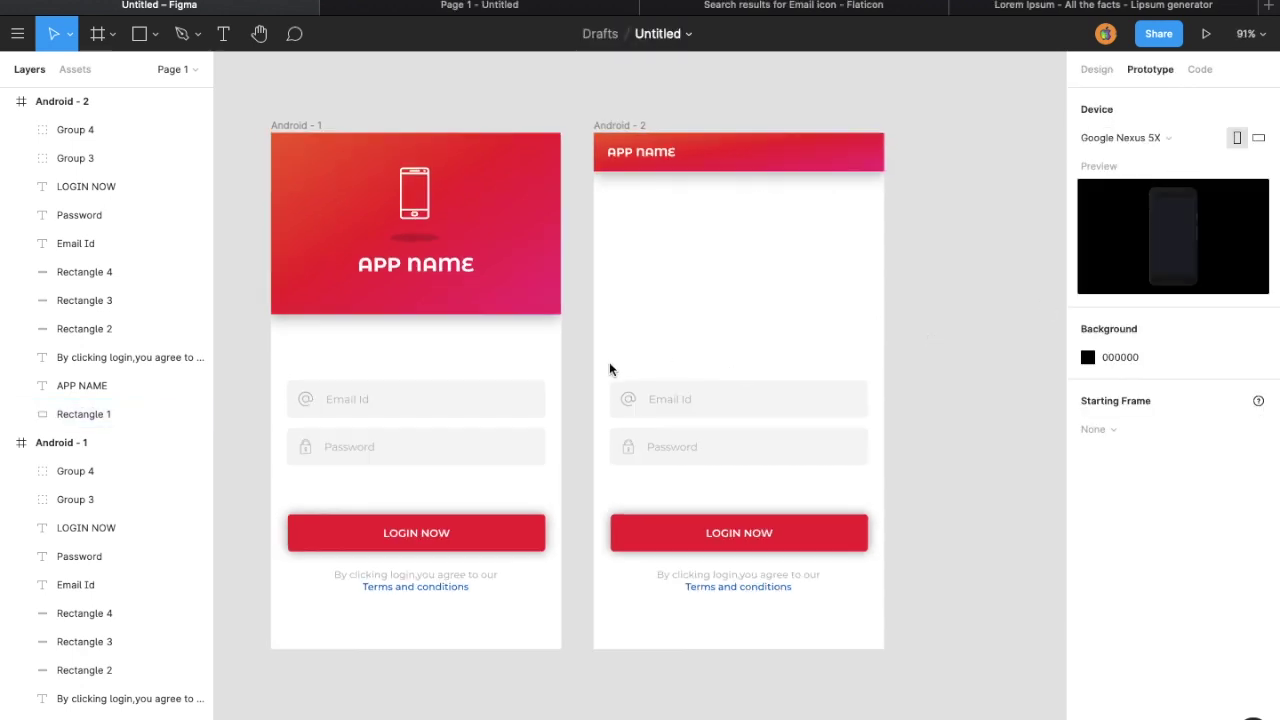
{"action": "left_click_drag", "start_coordinate": [609, 366], "coordinate": [871, 603]}
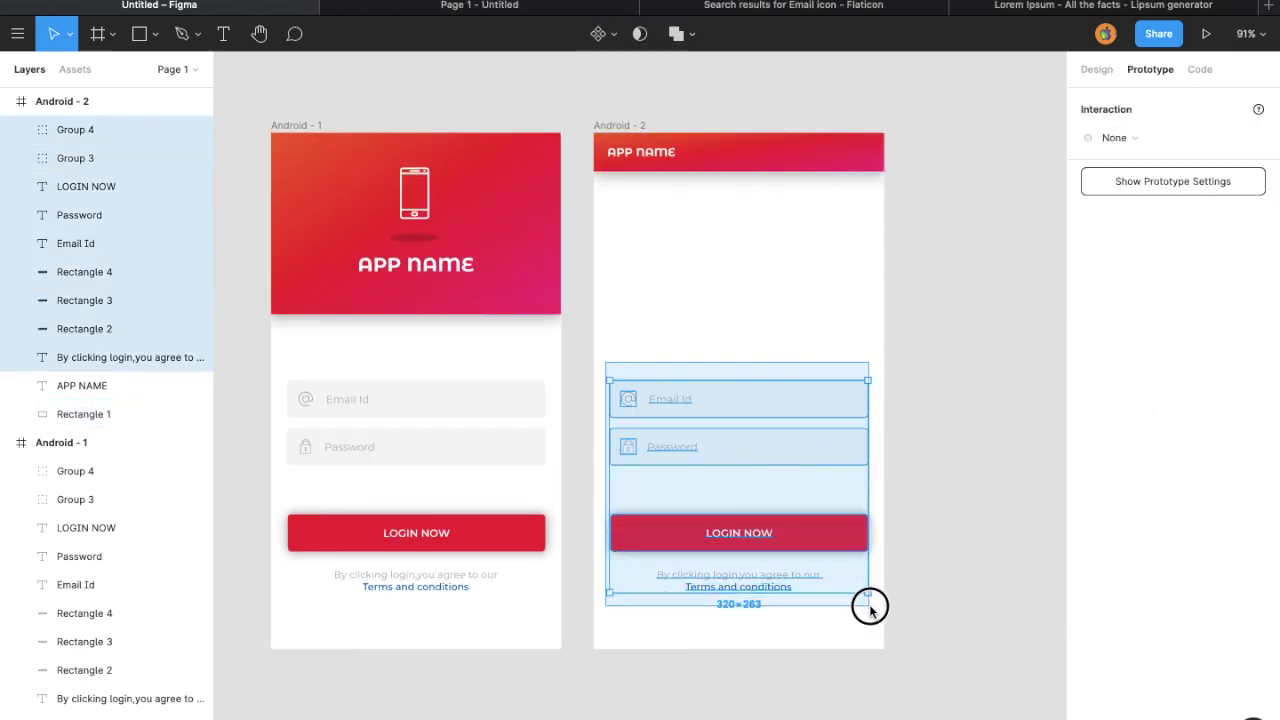
{"action": "left_click_drag", "start_coordinate": [800, 516], "coordinate": [751, 343]}
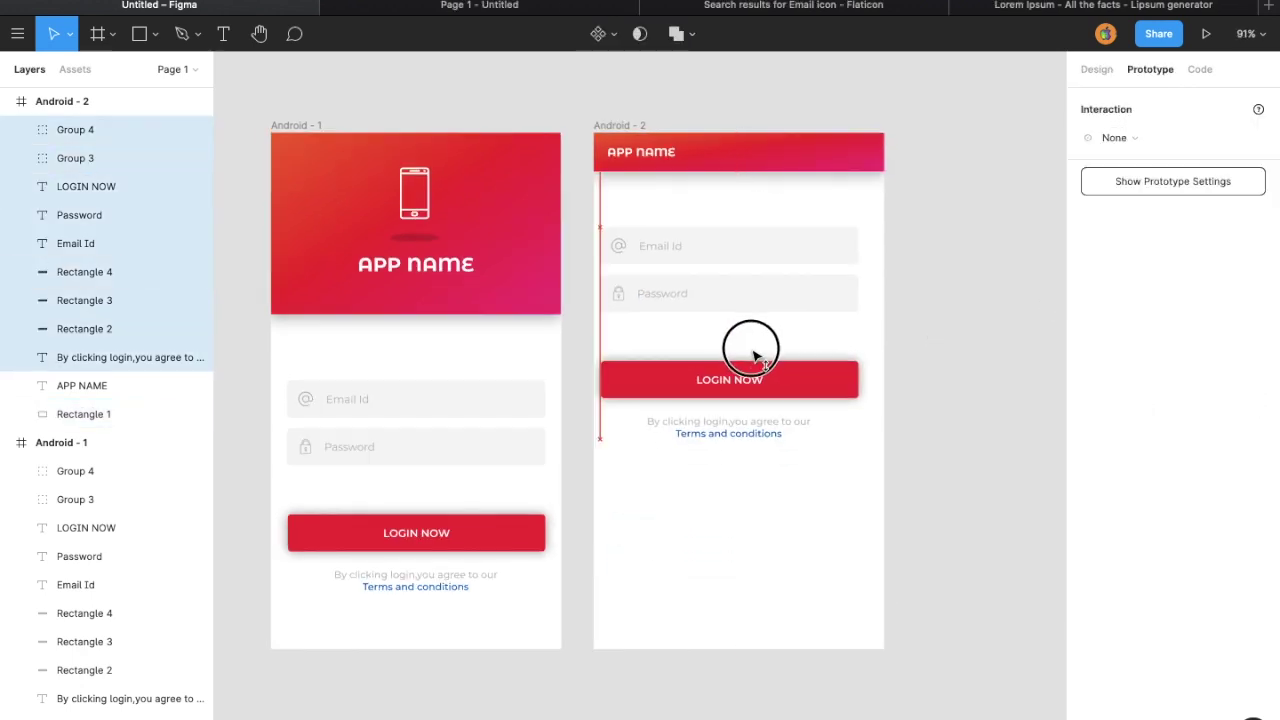
Step: Move the login form elements up to the top of Android - 2
{"action": "key", "text": "Escape"}
{"action": "left_click", "coordinate": [1096, 69]}
{"action": "left_click_drag", "start_coordinate": [609, 349], "coordinate": [870, 600]}
{"action": "mouse_move", "coordinate": [734, 491]}
{"action": "left_mouse_down"}
{"action": "mouse_move", "coordinate": [726, 174]}
{"action": "mouse_move", "coordinate": [727, 158]}
{"action": "mouse_move", "coordinate": [738, 180]}
{"action": "mouse_move", "coordinate": [738, 151]}
{"action": "left_mouse_up"}
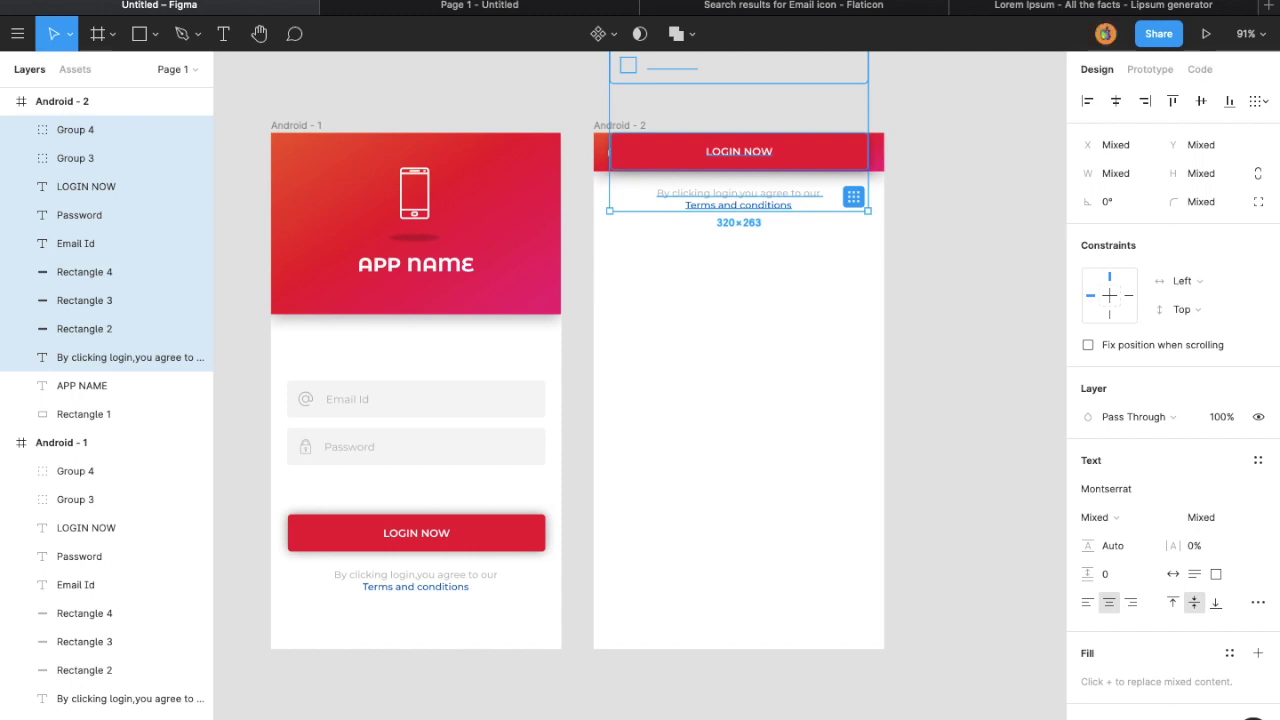
{"action": "left_click", "coordinate": [818, 348]}
Step: Delete the header bar and the terms and conditions text
{"action": "left_click", "coordinate": [879, 168]}
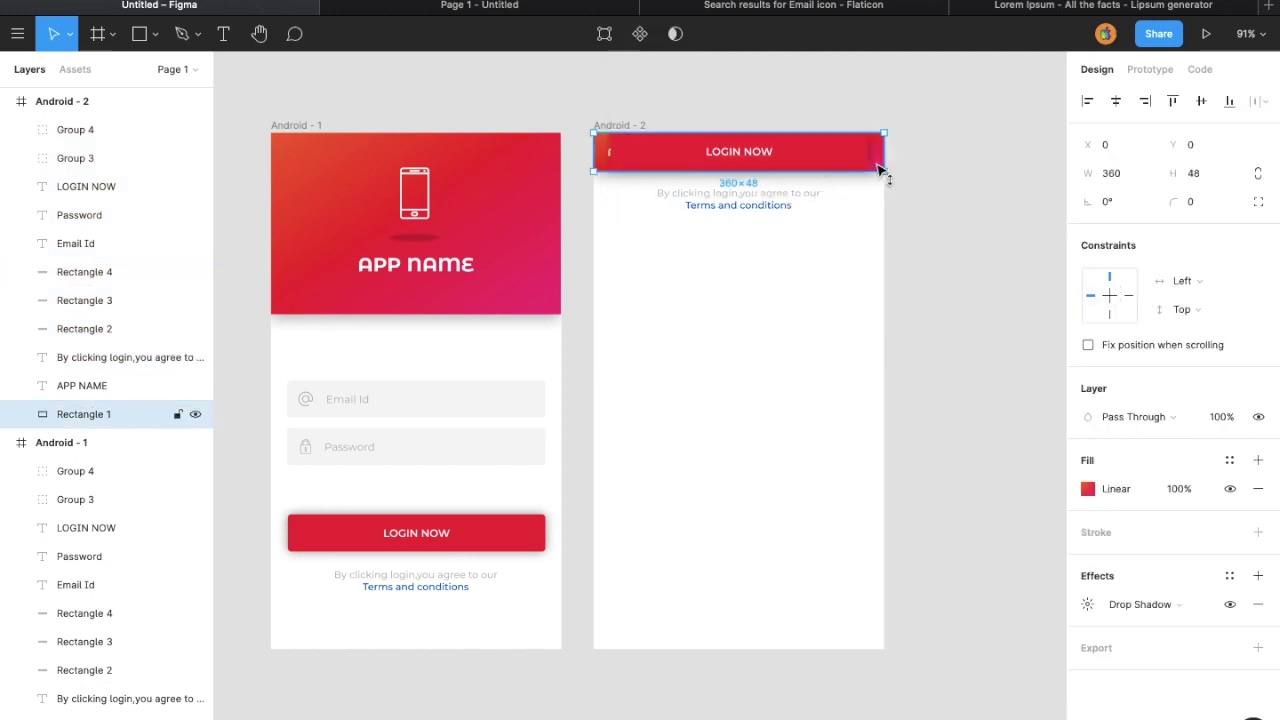
{"action": "key", "text": "Delete"}
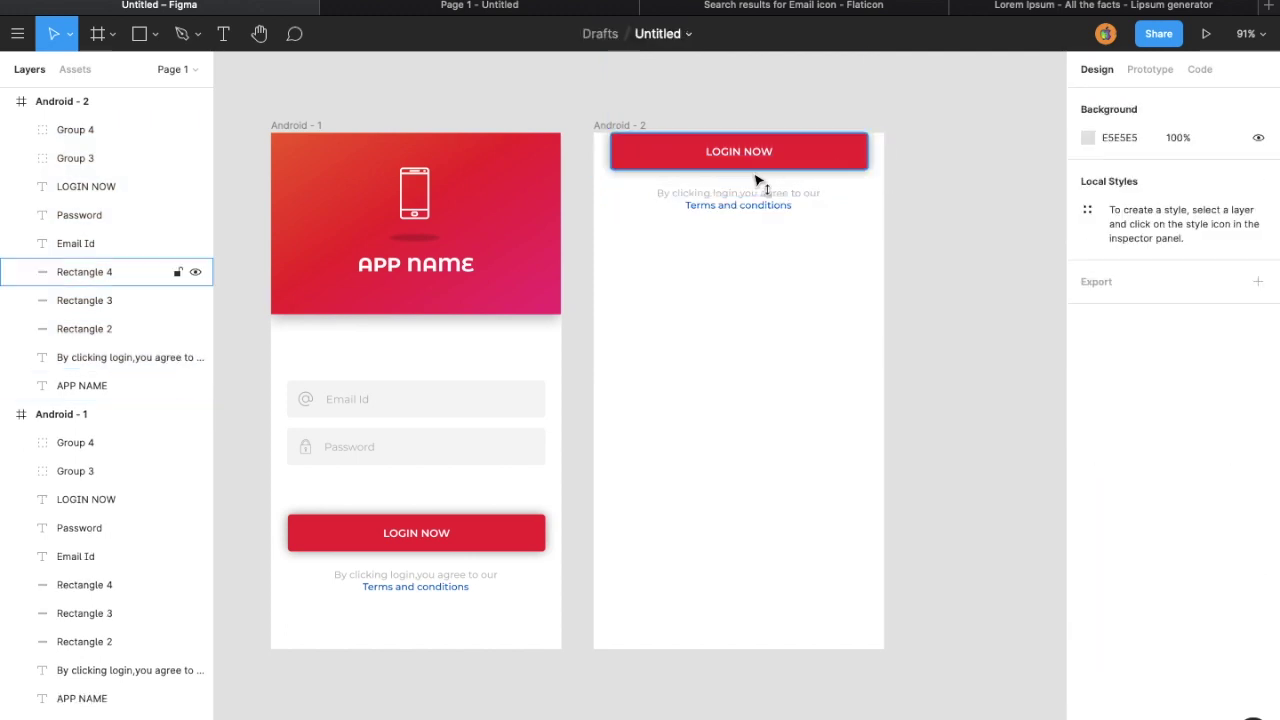
{"action": "left_click", "coordinate": [820, 160]}
{"action": "left_click", "coordinate": [755, 198]}
{"action": "key", "text": "Delete"}
Step: Stretch the red button across the full 360-wide frame and select its label
{"action": "left_click", "coordinate": [855, 165]}
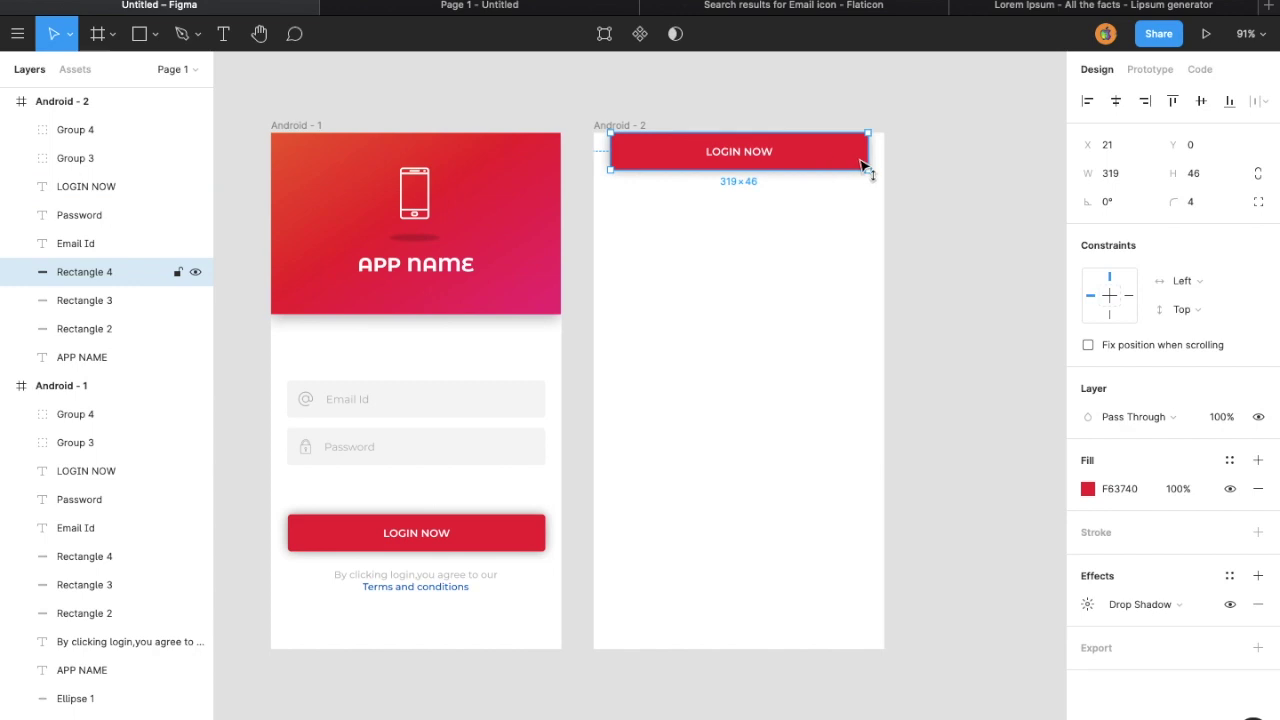
{"action": "left_click_drag", "start_coordinate": [868, 160], "coordinate": [884, 160]}
{"action": "left_click_drag", "start_coordinate": [610, 155], "coordinate": [594, 155]}
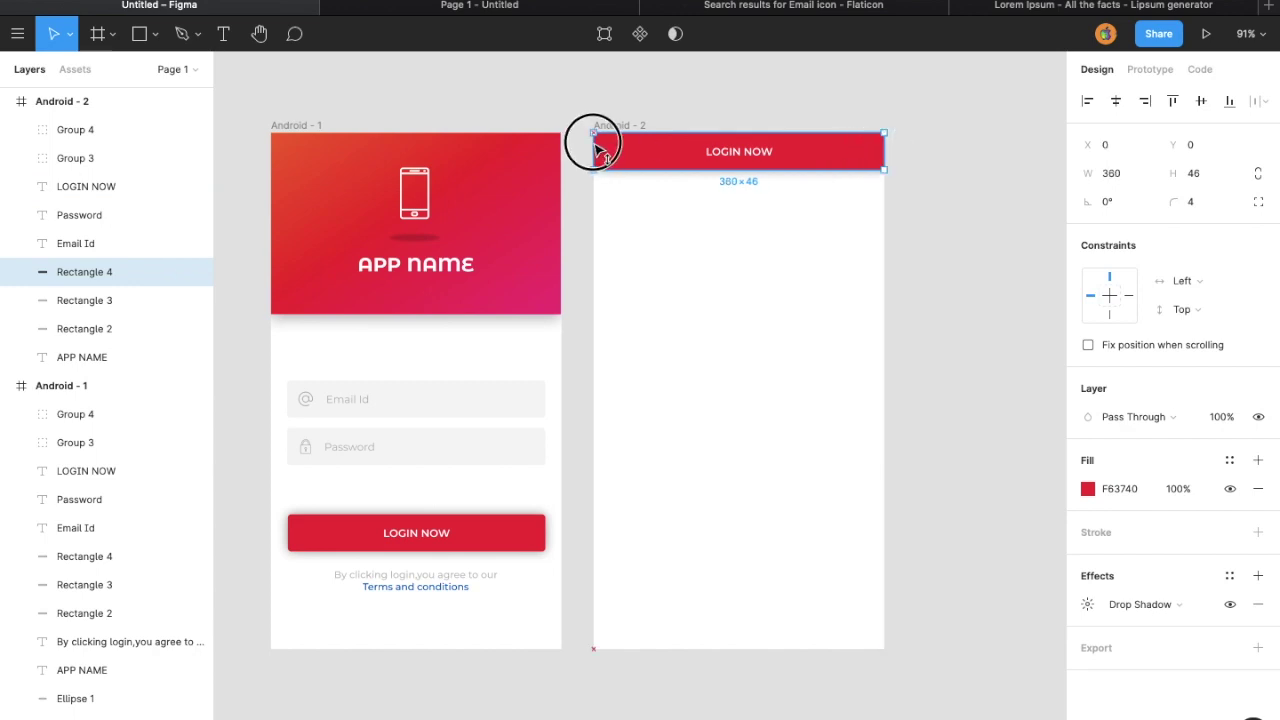
{"action": "left_click", "coordinate": [739, 151]}
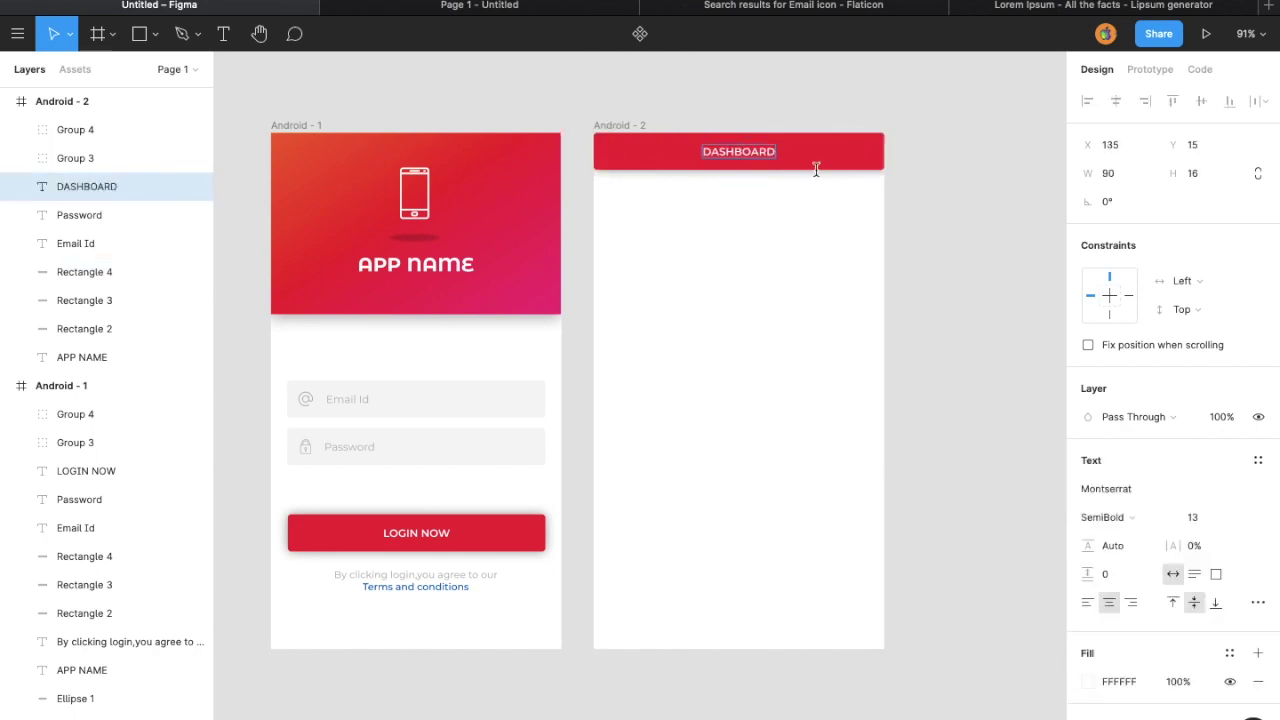
{"action": "left_click", "coordinate": [771, 289]}
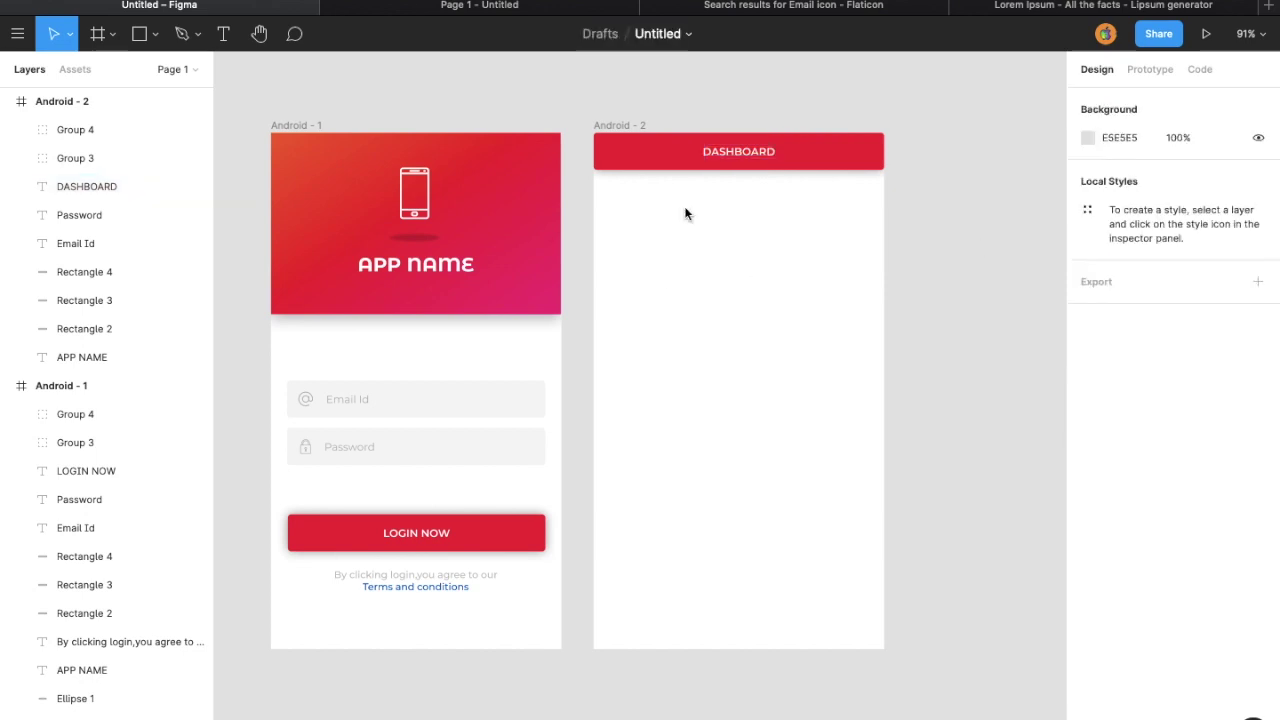
Step: Link Android - 1 to the DASHBOARD screen with an On Tap Smart Animate transition
{"action": "key", "text": "Tab"}
{"action": "key", "text": "alt+9"}
{"action": "left_click_drag", "start_coordinate": [561, 390], "coordinate": [606, 394]}
{"action": "left_click", "coordinate": [1140, 238]}
{"action": "left_click", "coordinate": [1139, 280]}
Step: Play the prototype, tapping LOGIN NOW to check the transition to the dashboard
{"action": "left_click", "coordinate": [1206, 33]}
{"action": "left_click", "coordinate": [640, 527]}
{"action": "key", "text": "r"}
{"action": "left_click", "coordinate": [643, 523]}
{"action": "key", "text": "r"}
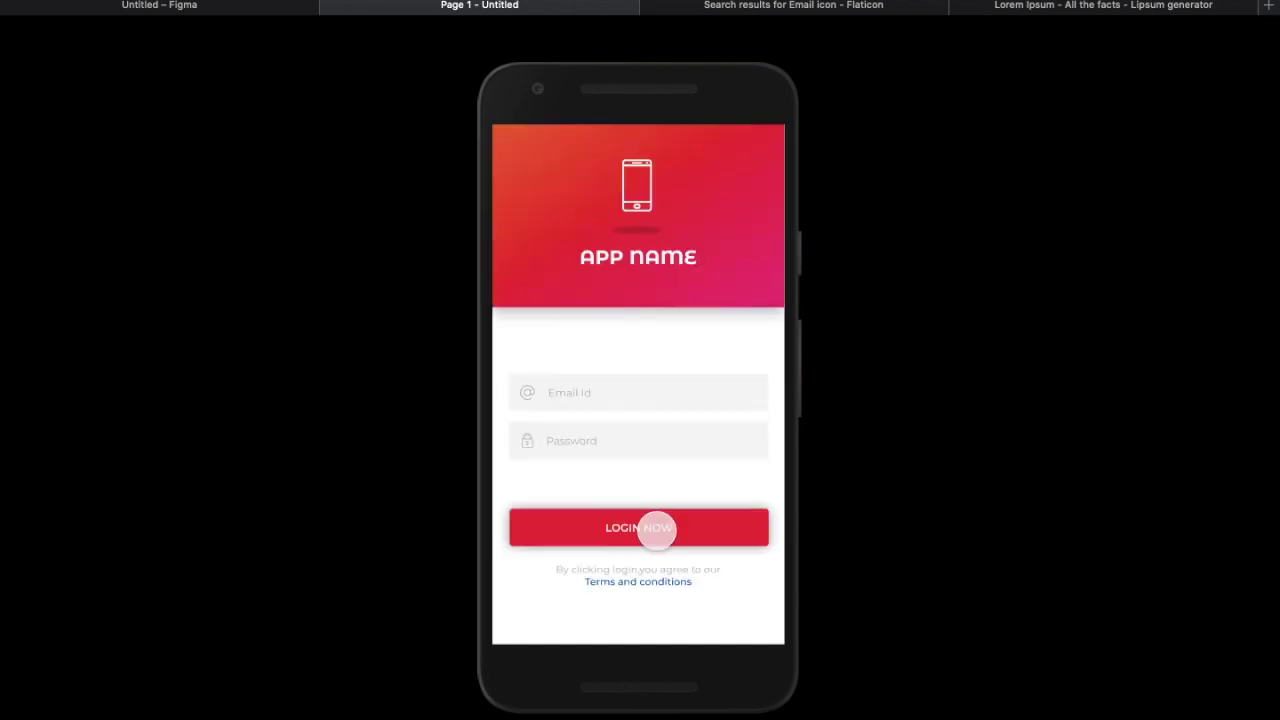
{"action": "key", "text": "ctrl+shift+Tab"}
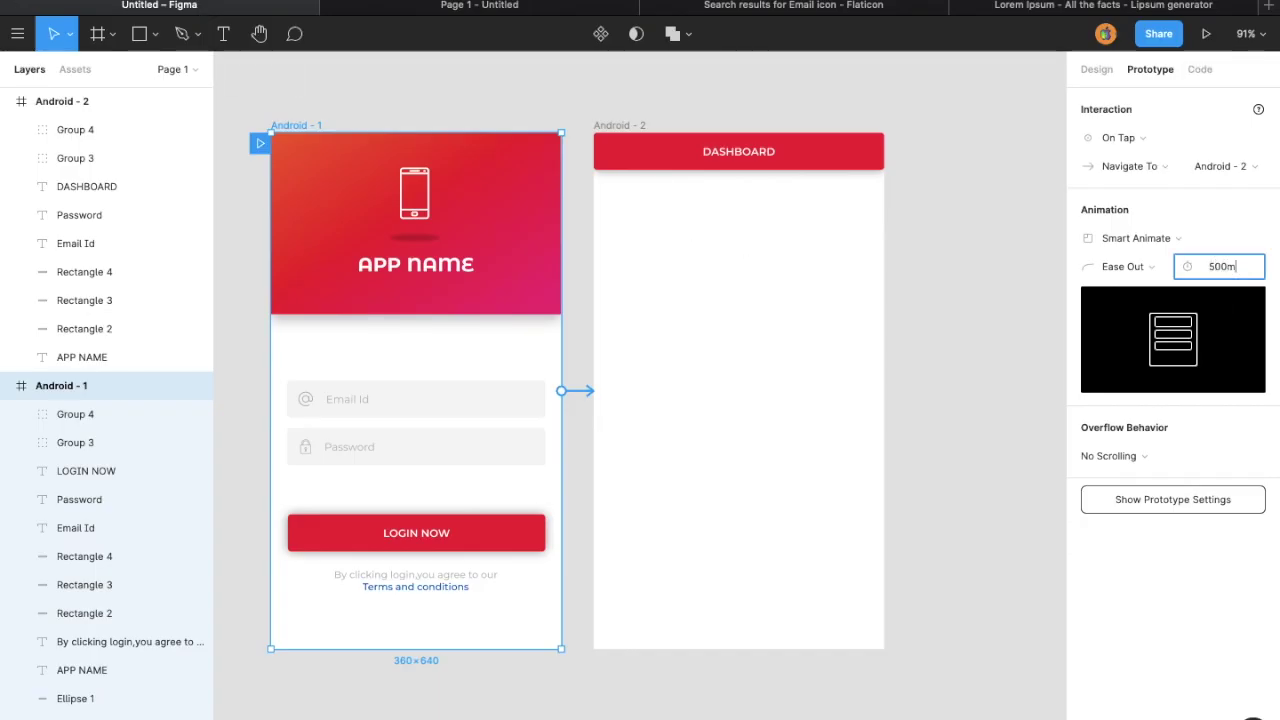
{"action": "left_click", "coordinate": [1206, 33]}
{"action": "left_click", "coordinate": [624, 524]}
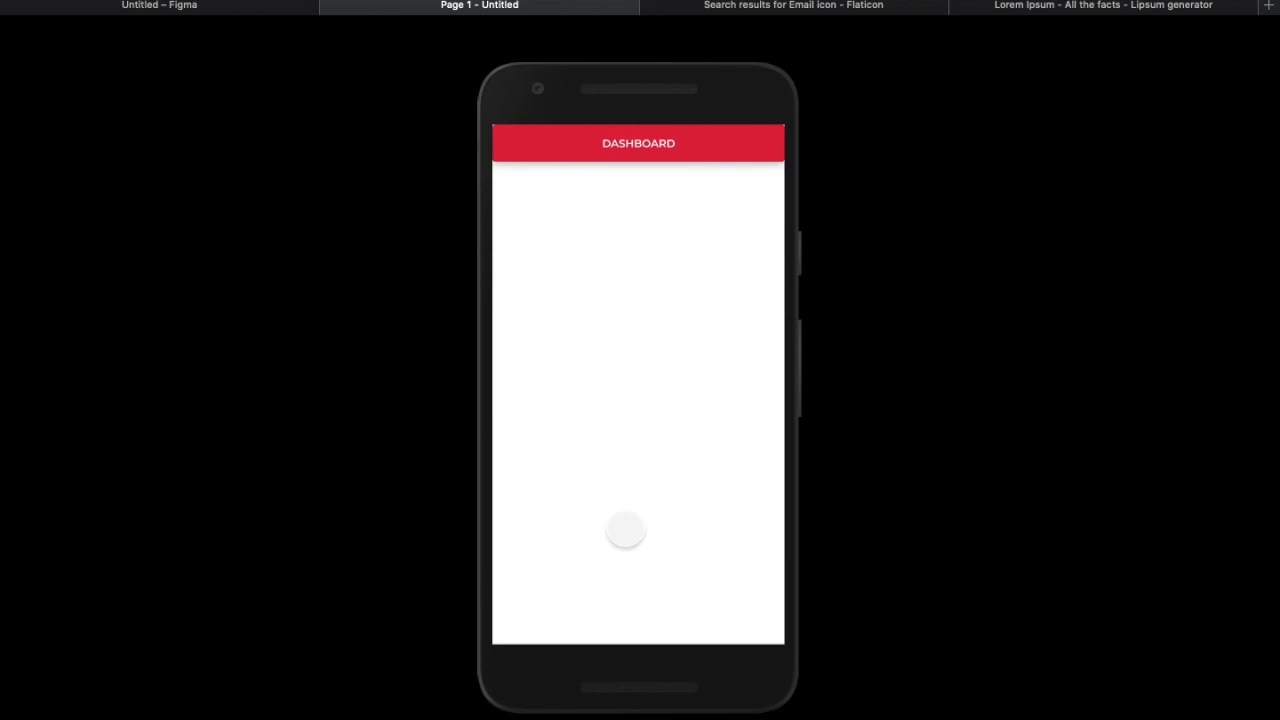